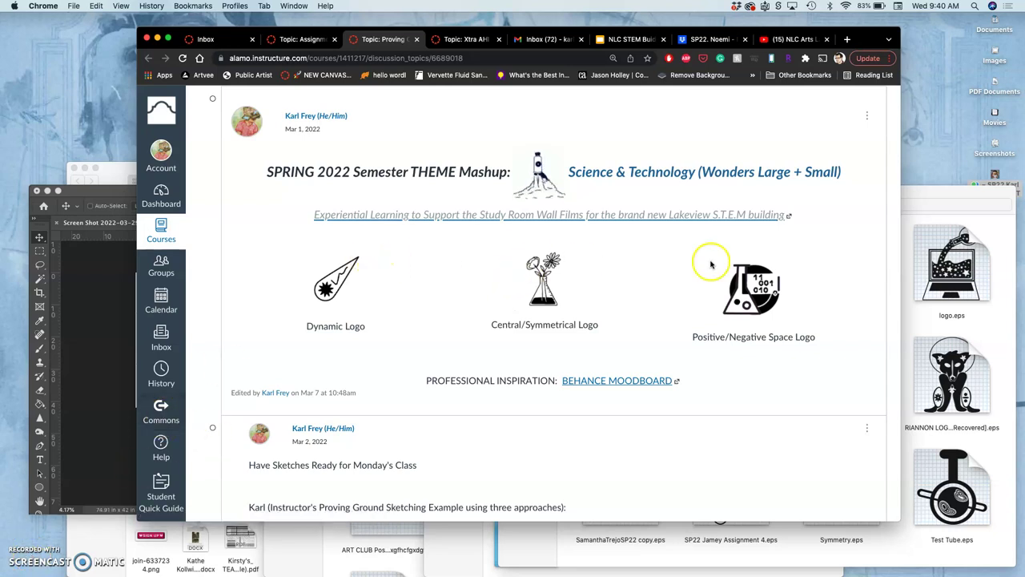
# - Bring the student EPS files folder forward briefly, then return to the Canvas discussion
pyautogui.click(910, 223)
pyautogui.click(822, 366)
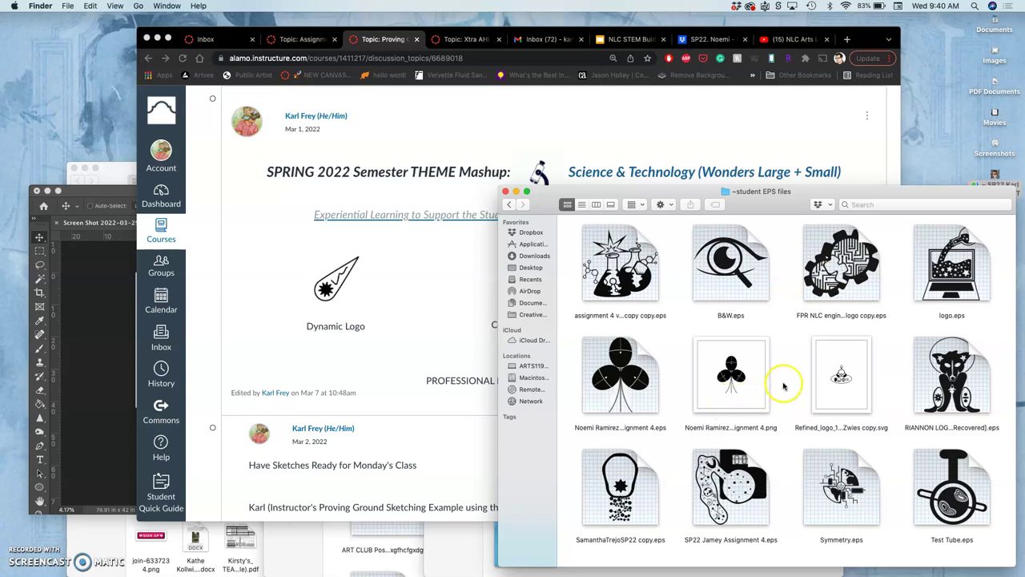
pyautogui.click(425, 307)
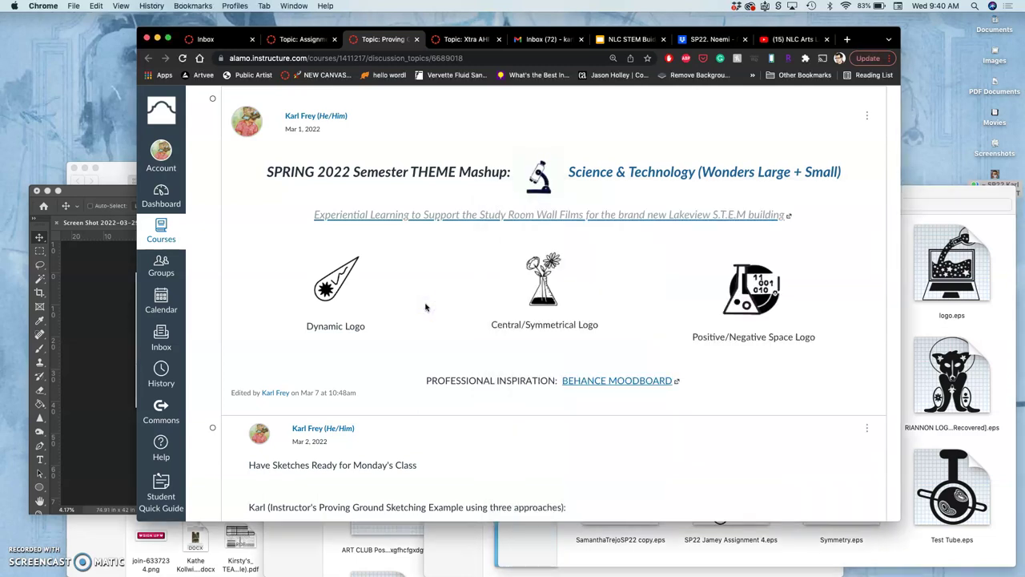
# - Scroll through the Proving Ground #2 sketch replies down to the final post
pyautogui.scroll(5, 425, 307)
pyautogui.scroll(-10, 426, 307)
pyautogui.scroll(5, 426, 306)
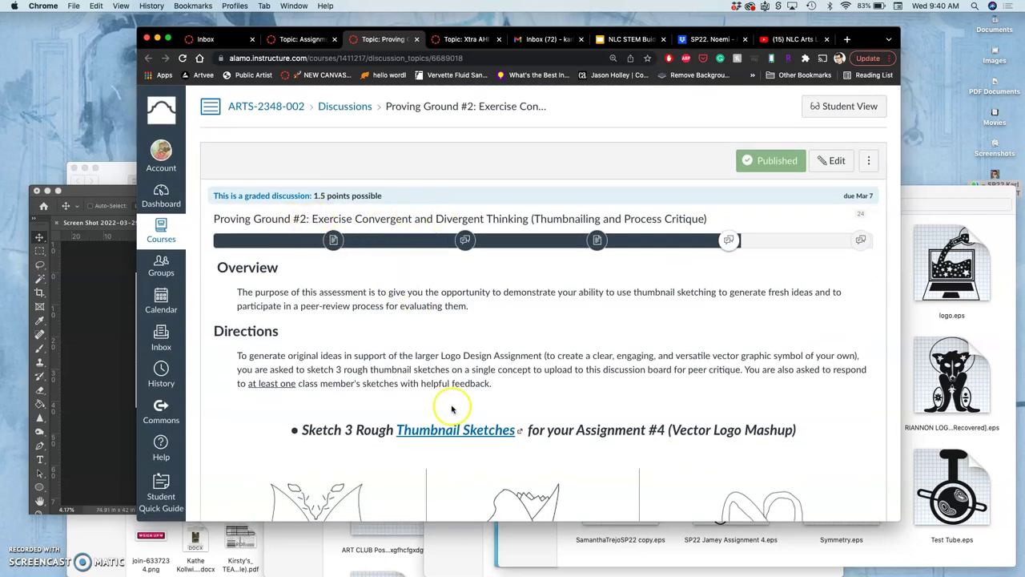
pyautogui.scroll(-3, 458, 414)
pyautogui.scroll(-15, 457, 415)
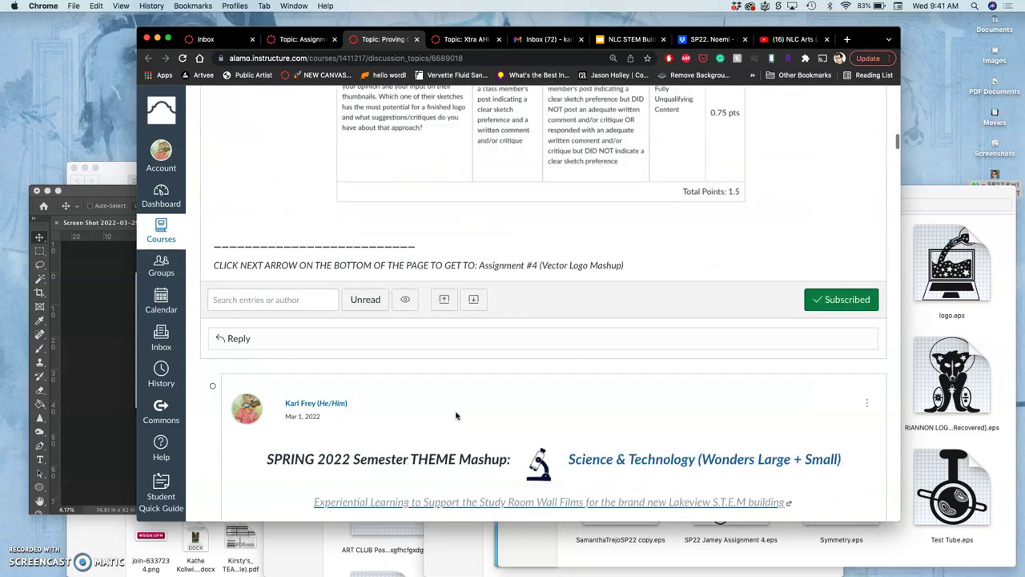
pyautogui.scroll(-4, 456, 415)
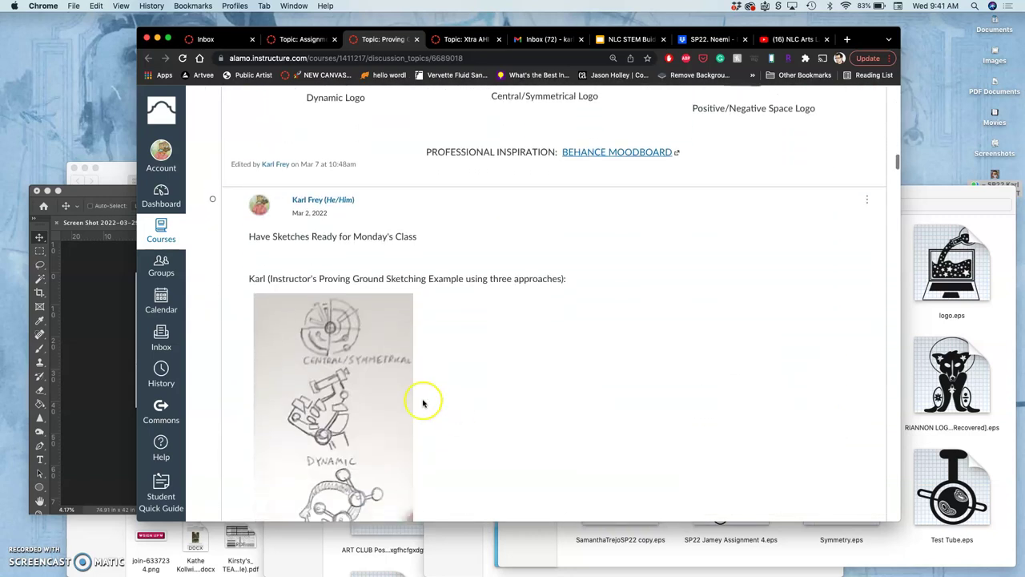
pyautogui.scroll(-10, 377, 416)
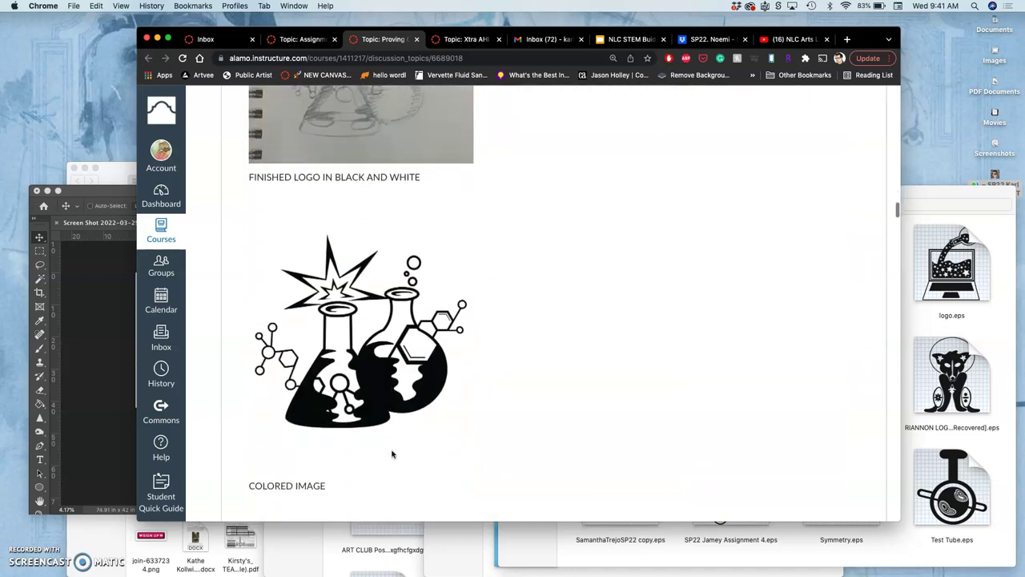
pyautogui.scroll(2, 392, 455)
pyautogui.scroll(-5, 391, 449)
pyautogui.click(390, 444)
pyautogui.scroll(4, 391, 442)
pyautogui.scroll(-5, 369, 320)
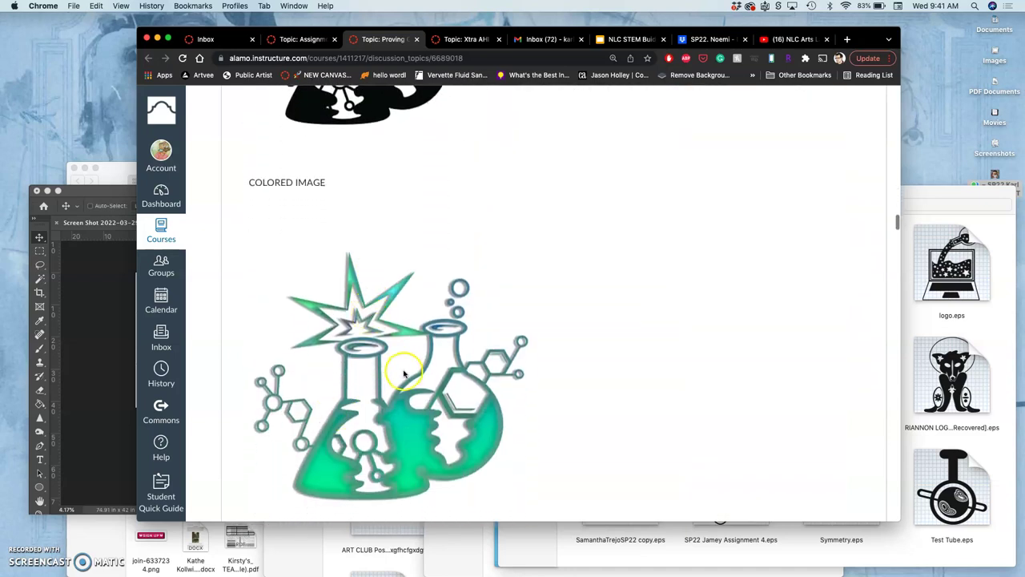
pyautogui.scroll(-15, 500, 342)
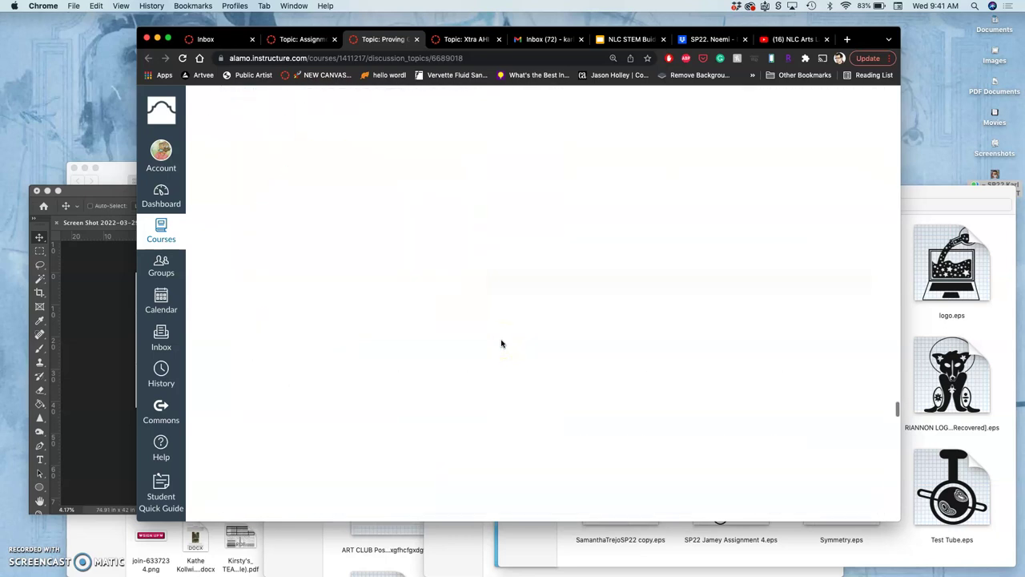
pyautogui.scroll(-1, 512, 340)
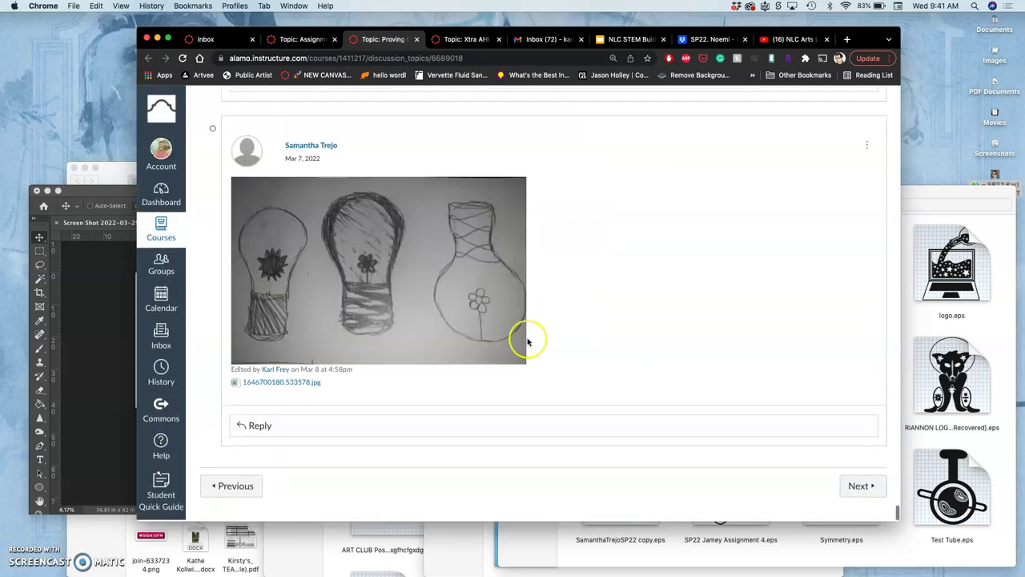
pyautogui.click(857, 487)
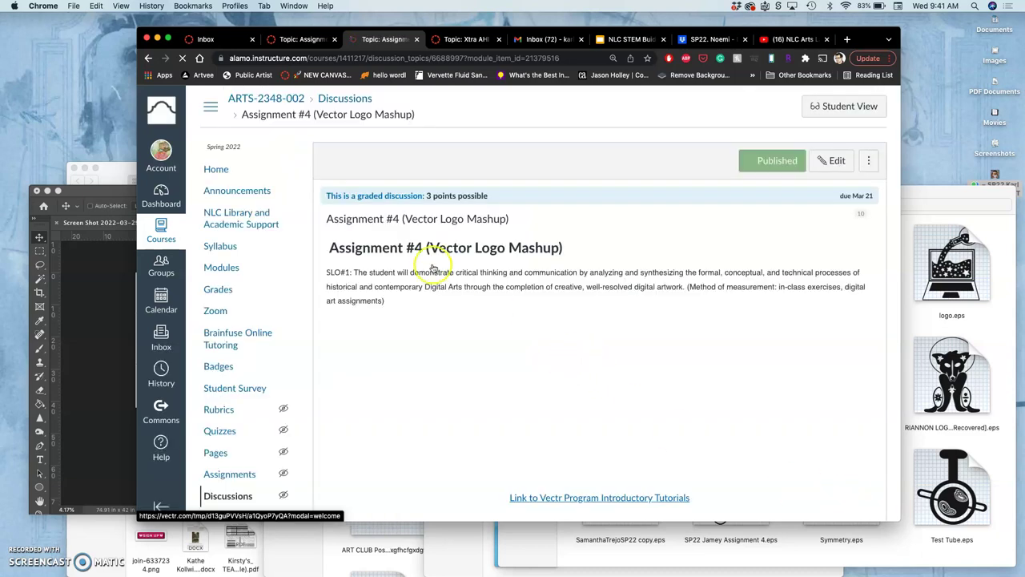
pyautogui.scroll(-10, 425, 264)
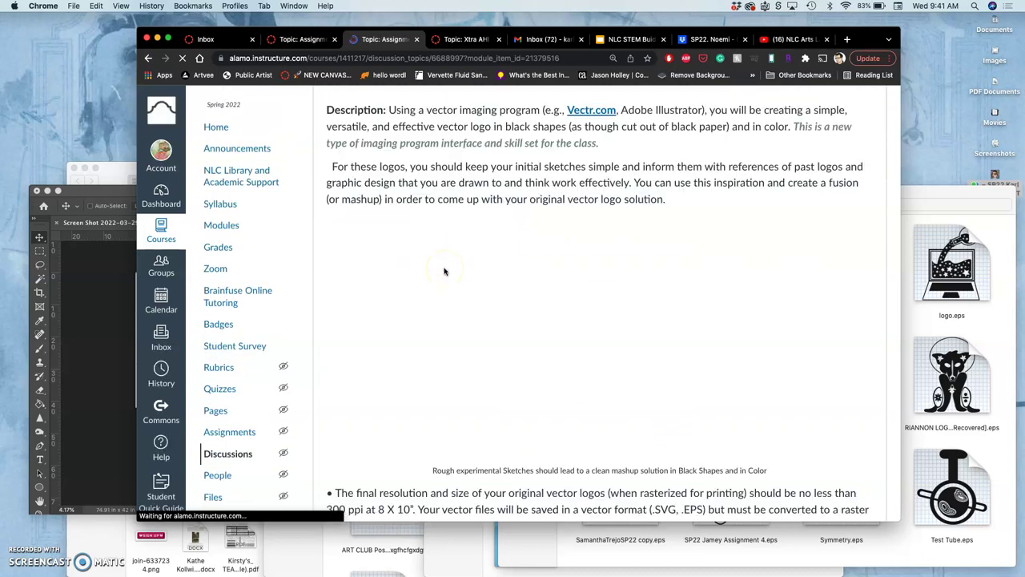
pyautogui.scroll(5, 444, 271)
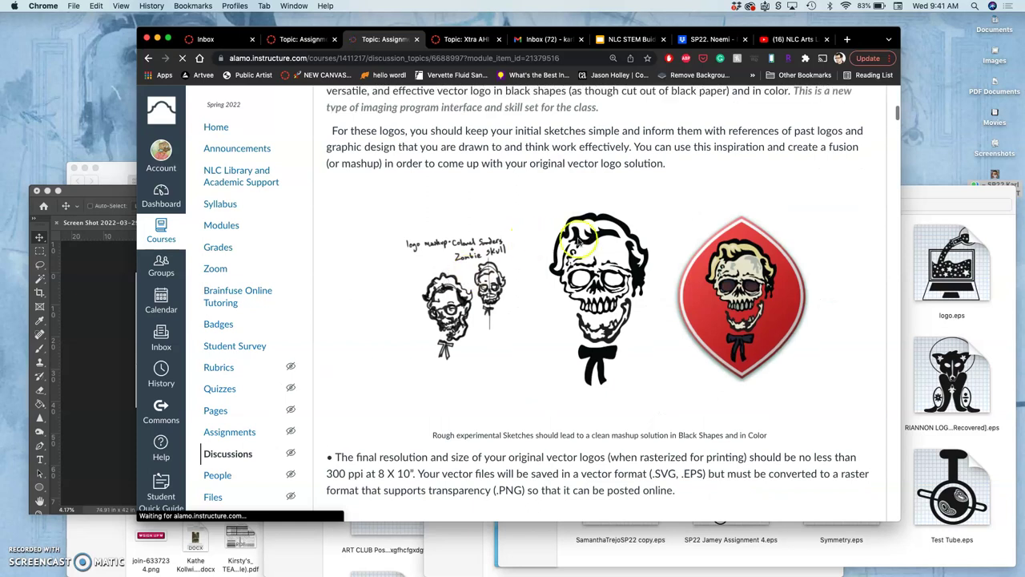
pyautogui.scroll(-15, 683, 392)
pyautogui.scroll(-15, 683, 392)
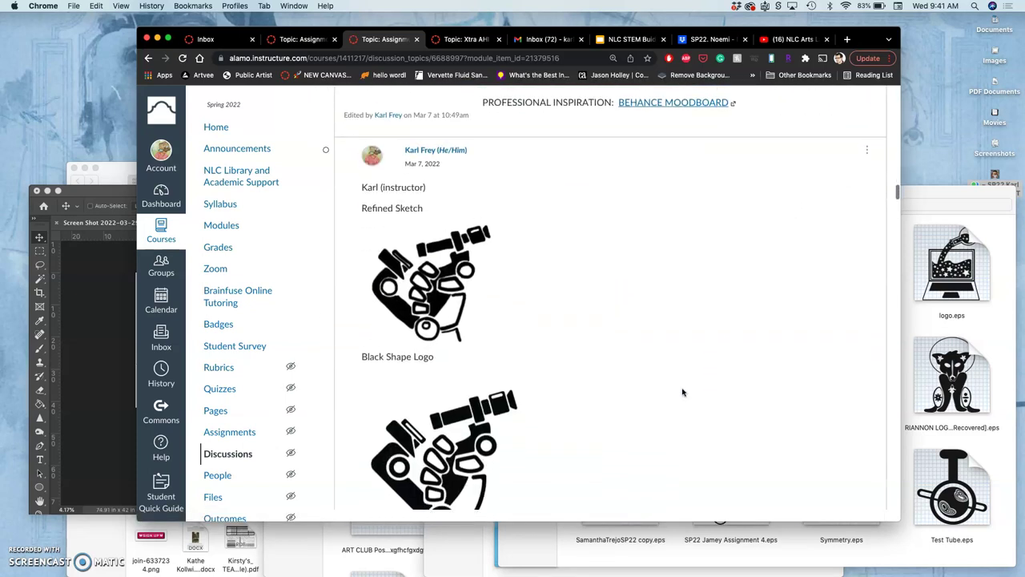
pyautogui.scroll(-3, 683, 392)
pyautogui.scroll(3, 683, 392)
pyautogui.click(548, 325)
pyautogui.scroll(-5, 484, 326)
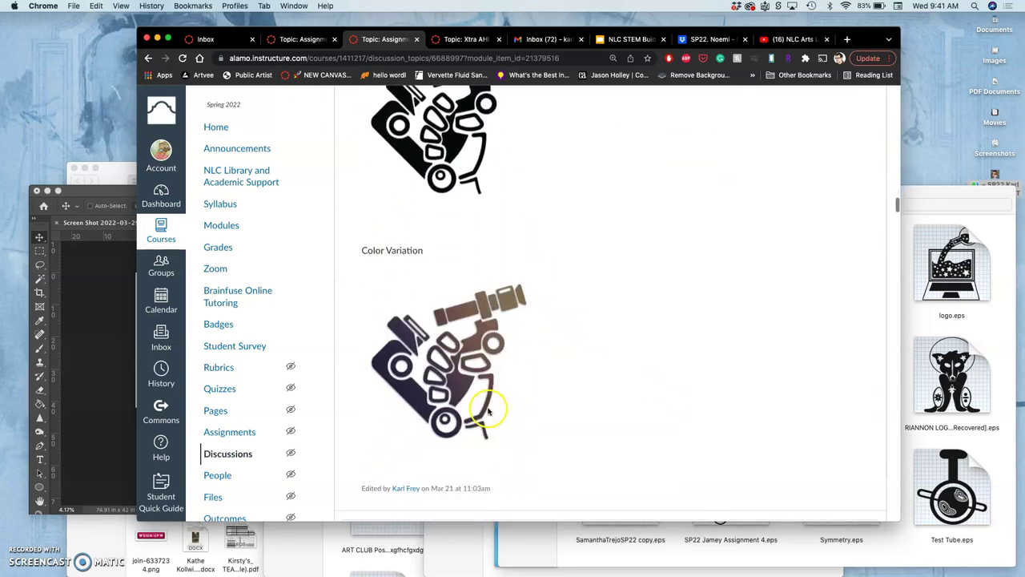
pyautogui.scroll(-10, 523, 419)
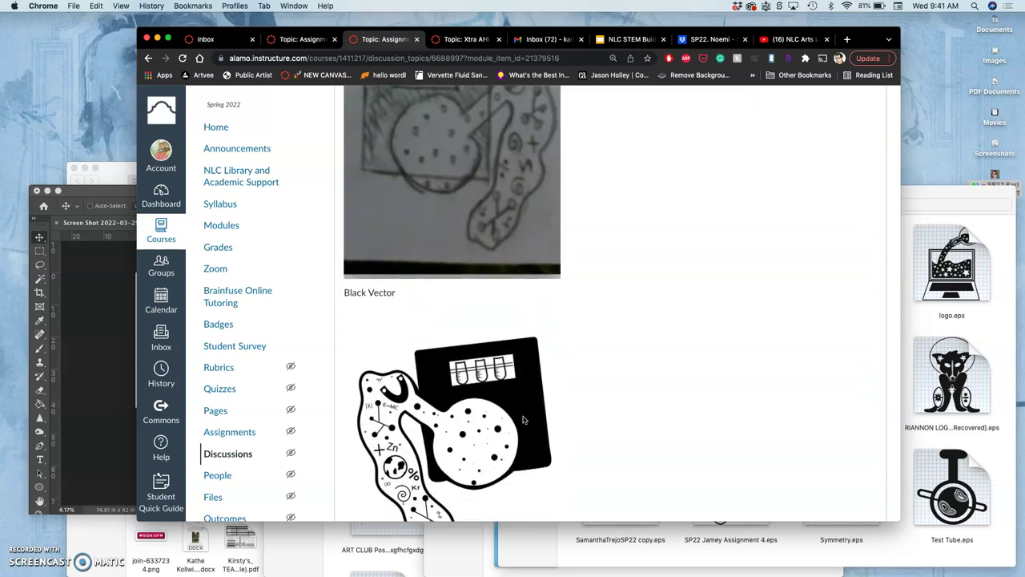
pyautogui.scroll(-15, 523, 419)
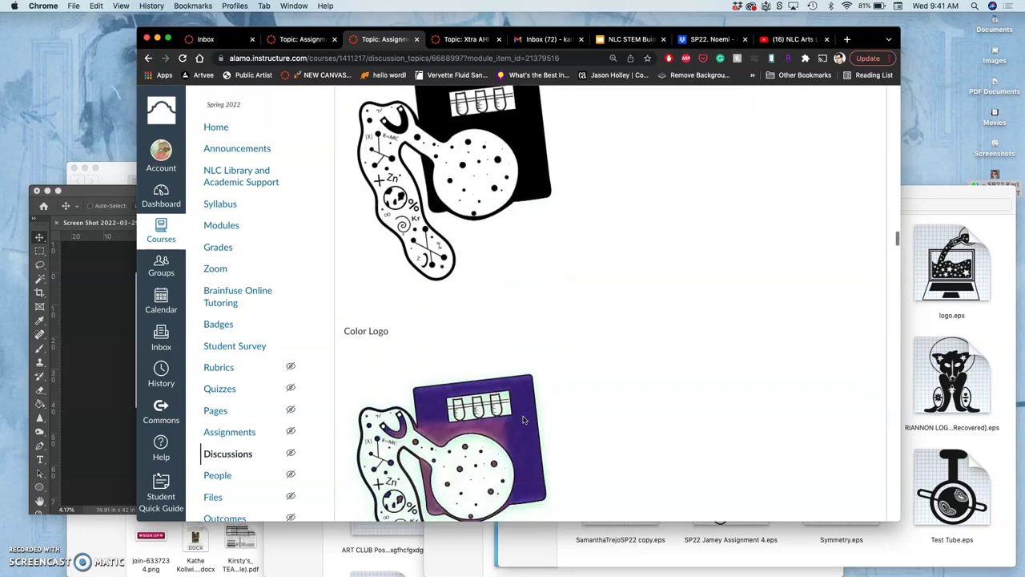
pyautogui.scroll(-15, 523, 419)
pyautogui.scroll(-20, 523, 419)
pyautogui.scroll(-20, 523, 419)
pyautogui.scroll(-3, 523, 420)
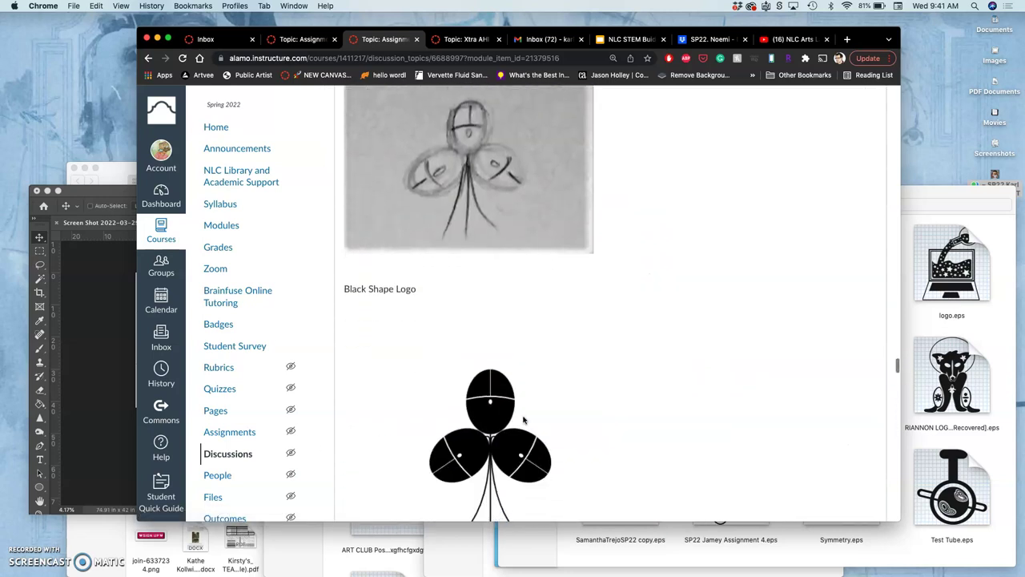
pyautogui.click(470, 438)
pyautogui.scroll(-2, 484, 423)
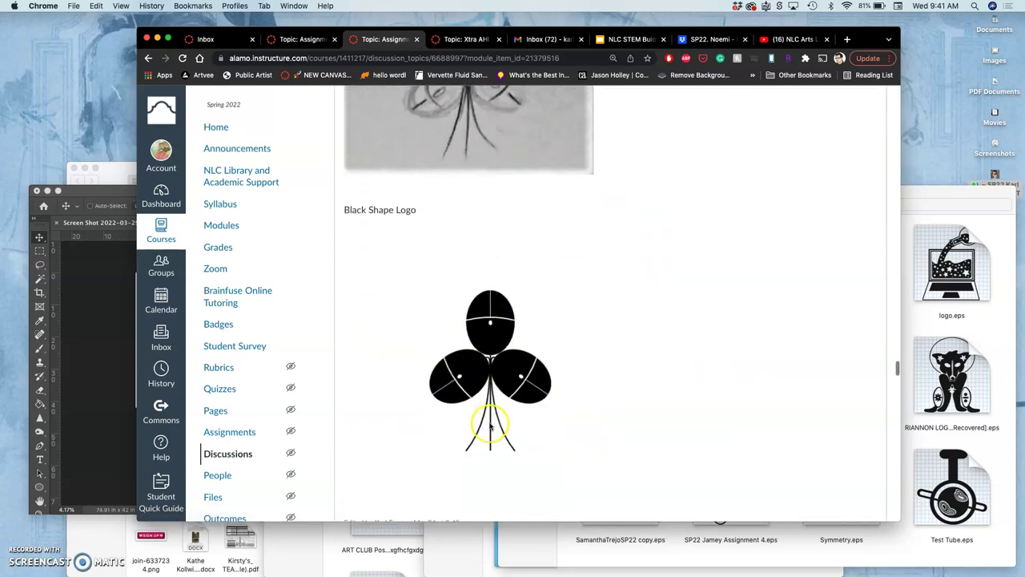
pyautogui.scroll(-5, 603, 420)
pyautogui.scroll(-15, 605, 422)
pyautogui.scroll(-1, 605, 422)
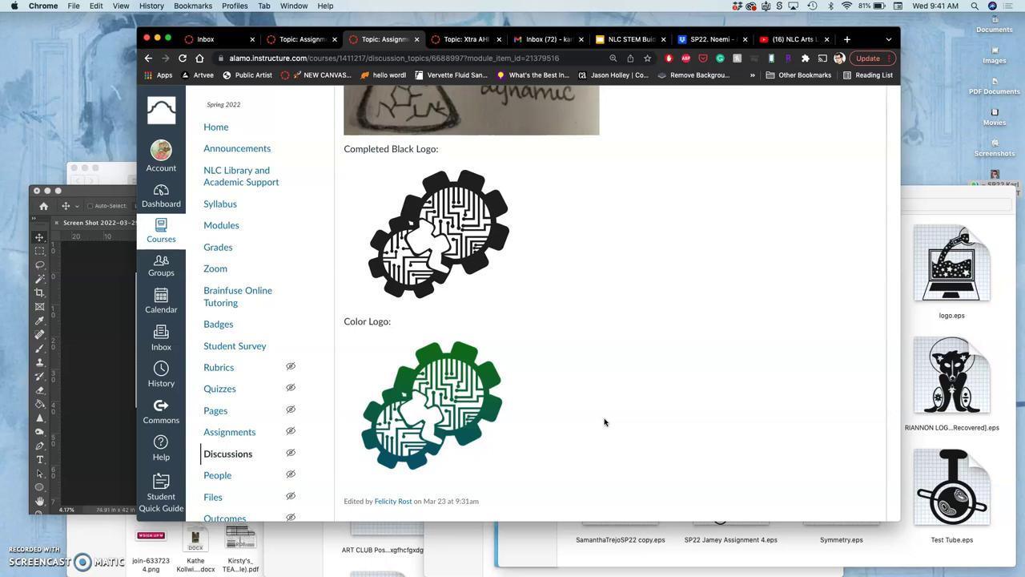
pyautogui.scroll(-20, 604, 422)
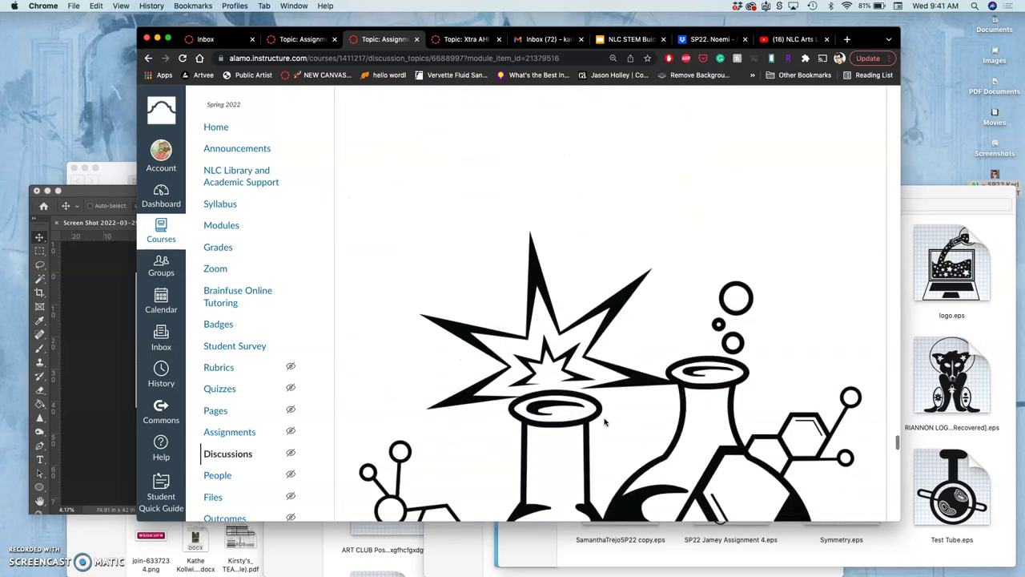
pyautogui.scroll(-20, 605, 423)
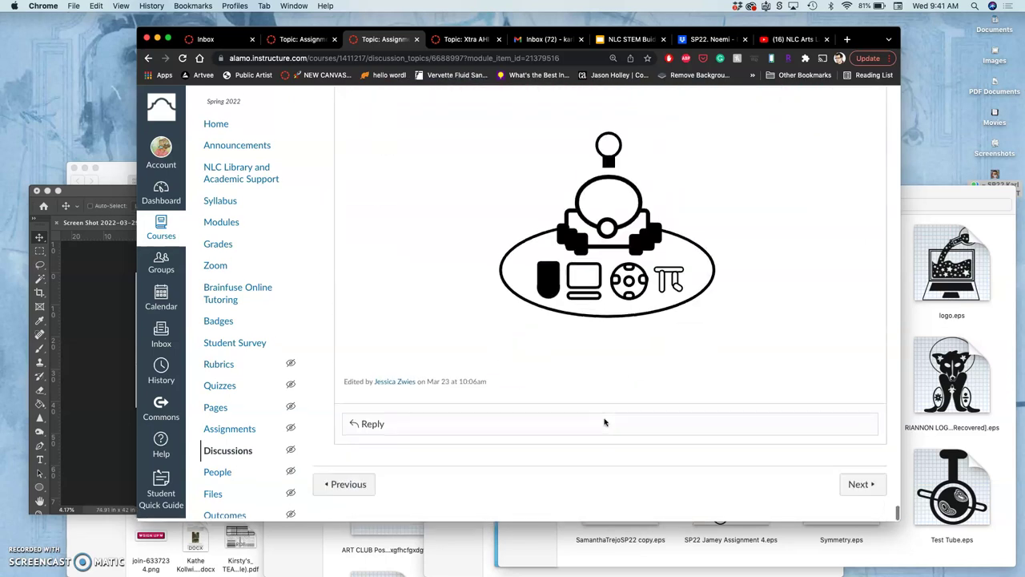
pyautogui.scroll(3, 604, 416)
pyautogui.click(652, 355)
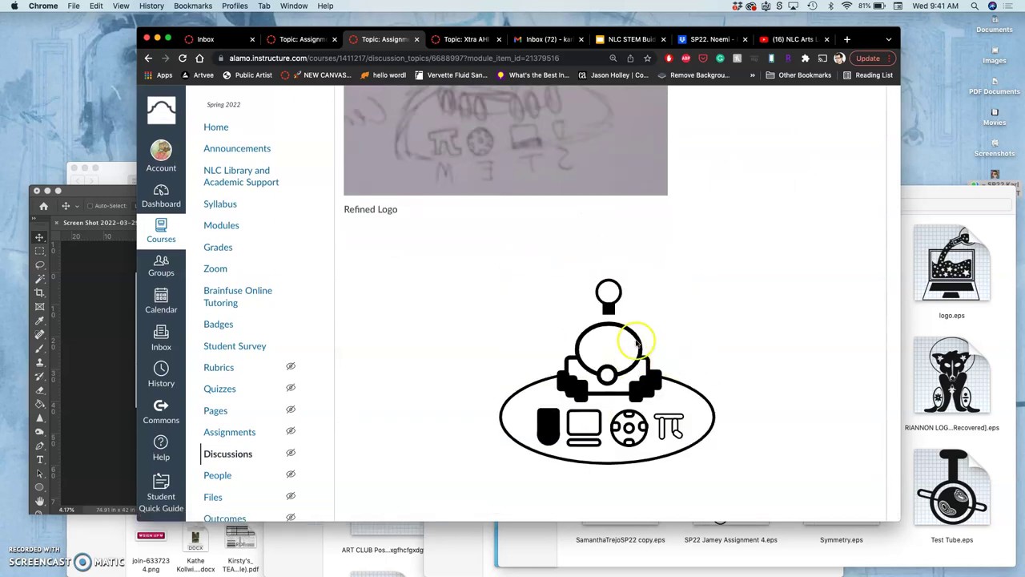
# - Run the NLC STEM Building Wall Films slideshow, then return to the EPS files folder
pyautogui.click(632, 39)
pyautogui.click(416, 247)
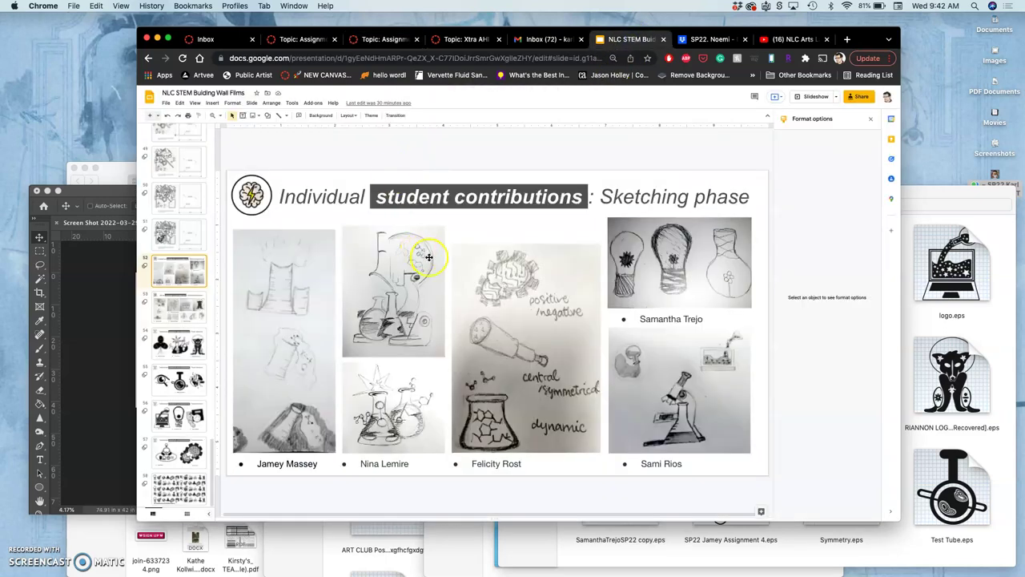
pyautogui.click(814, 96)
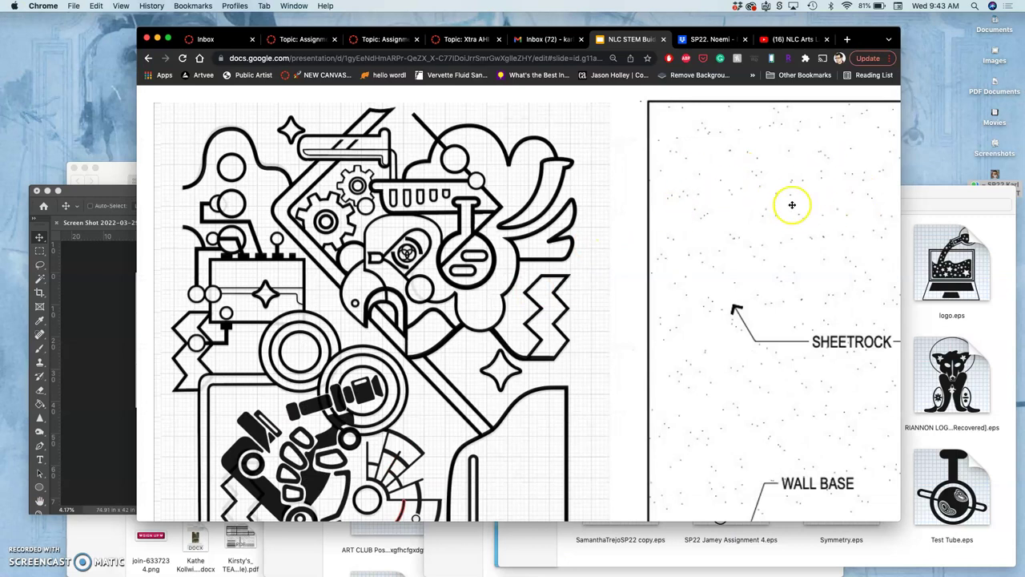
pyautogui.click(902, 250)
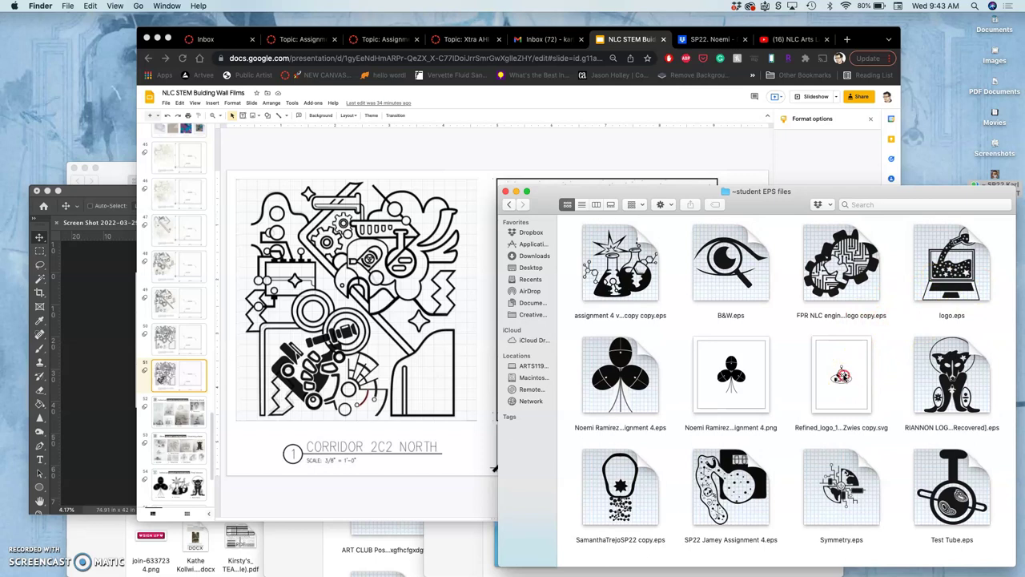
# - Open the Refined_logo SVG file with Adobe Illustrator 2021 through Open With
pyautogui.click(841, 377)
pyautogui.rightClick(841, 377)
pyautogui.moveTo(753, 330)
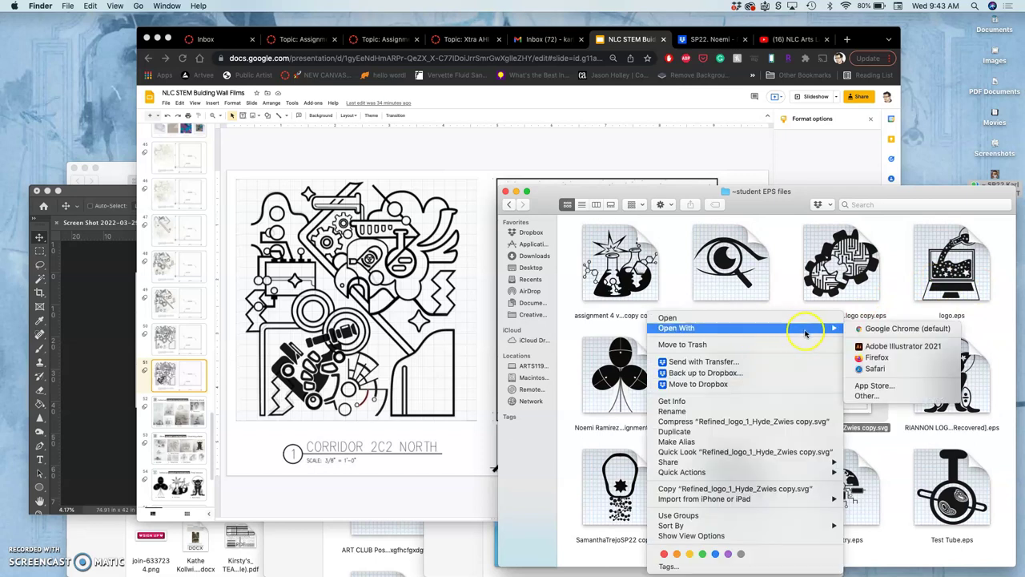
pyautogui.click(897, 430)
pyautogui.click(849, 393)
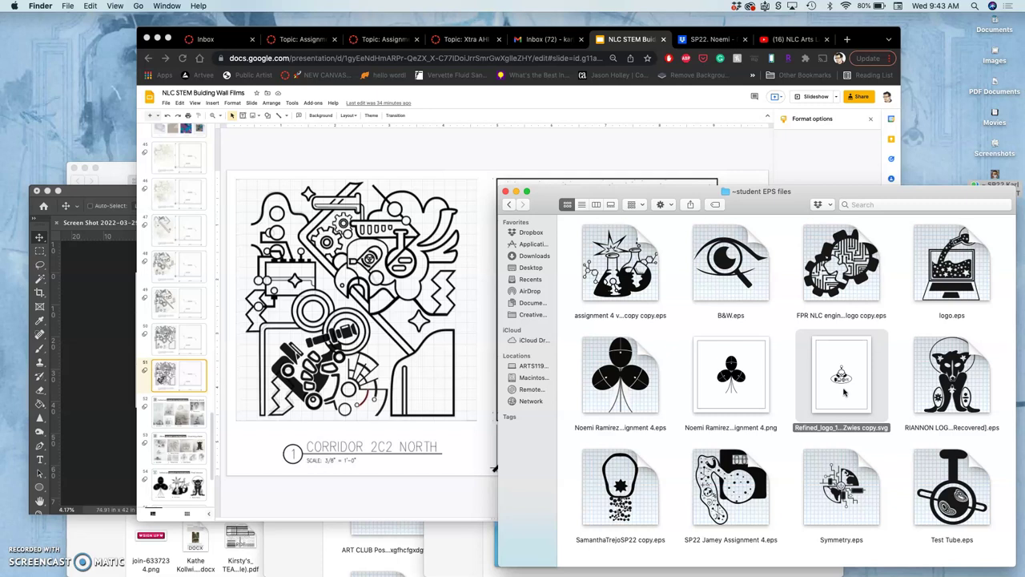
pyautogui.rightClick(844, 388)
pyautogui.moveTo(737, 328)
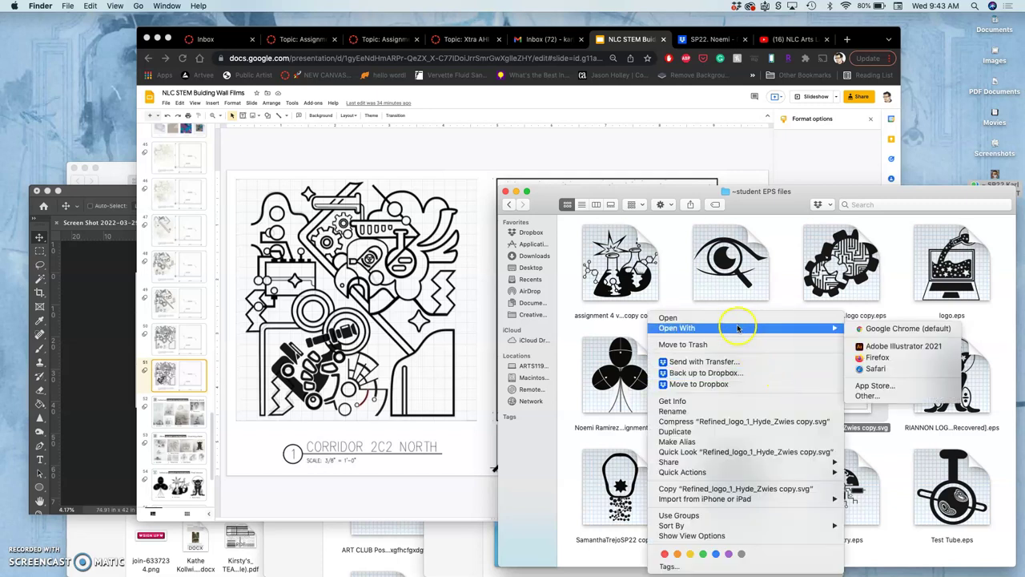
pyautogui.click(873, 347)
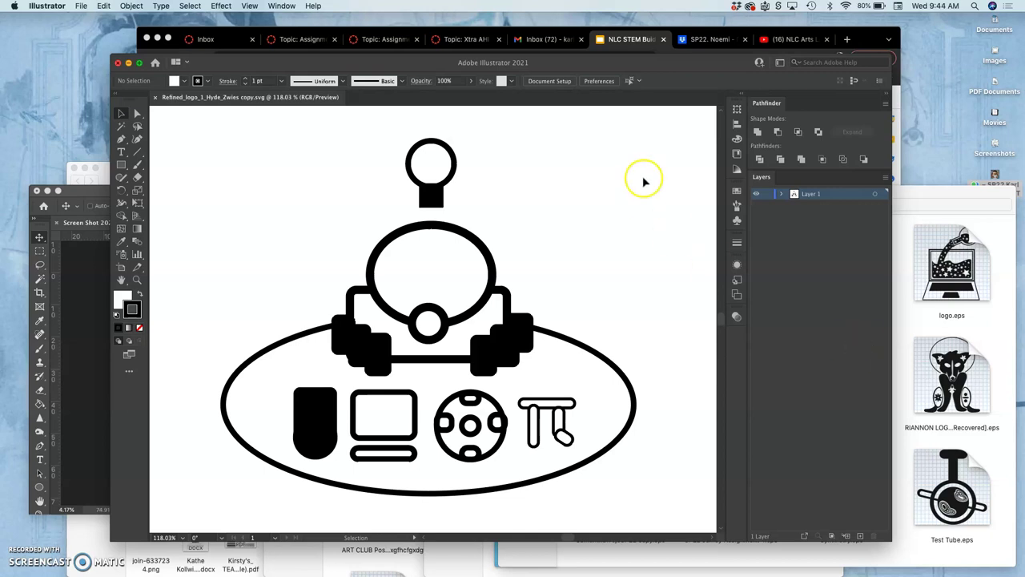
# - Select all Layer 1 artwork and drag the logo up off the artboard
pyautogui.moveTo(596, 66); pyautogui.dragTo(512, 38)
pyautogui.press('super+1')
pyautogui.press('super+minus')
pyautogui.press('super+minus')
pyautogui.press('super+minus')
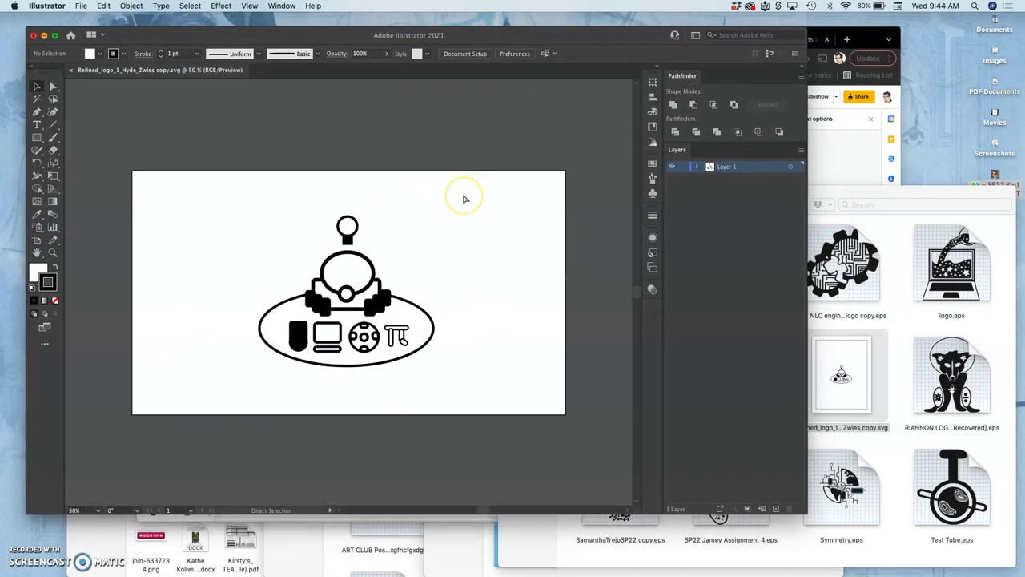
pyautogui.click(792, 168)
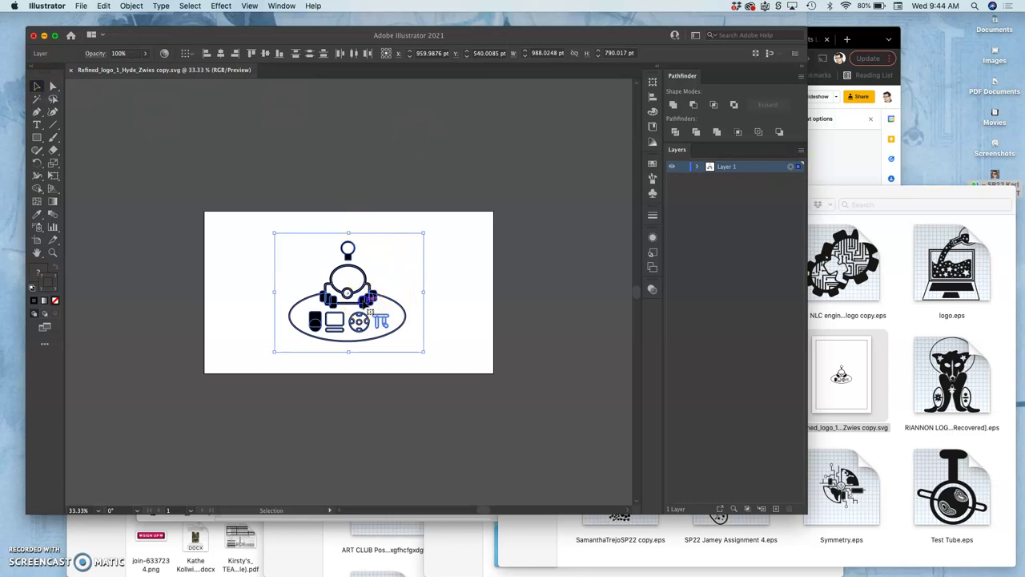
pyautogui.moveTo(366, 301); pyautogui.dragTo(496, 156)
pyautogui.click(558, 261)
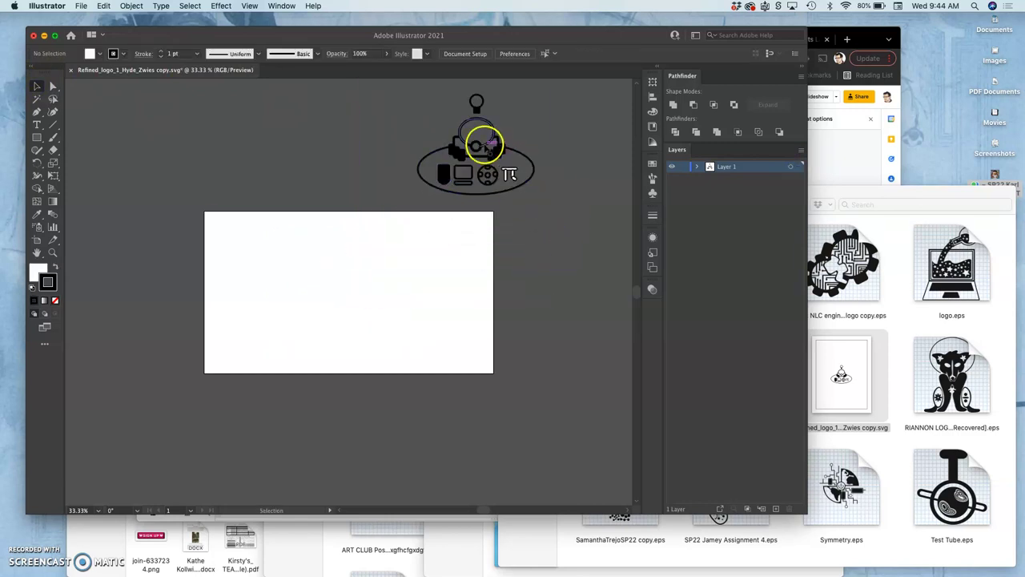
# - Zoom to 300% on the pi symbol
pyautogui.press('super+1')
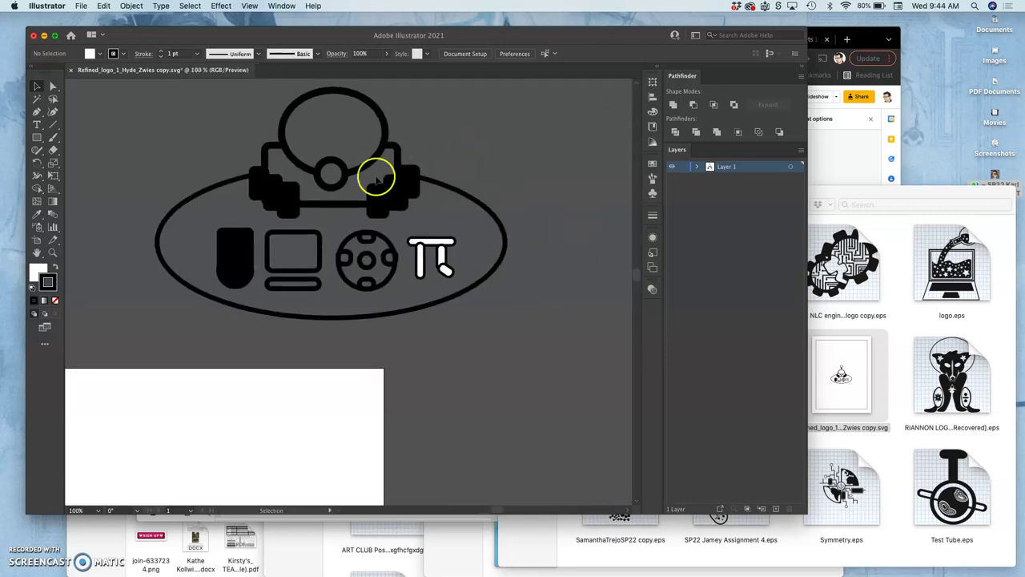
pyautogui.scroll(4, 412, 195)
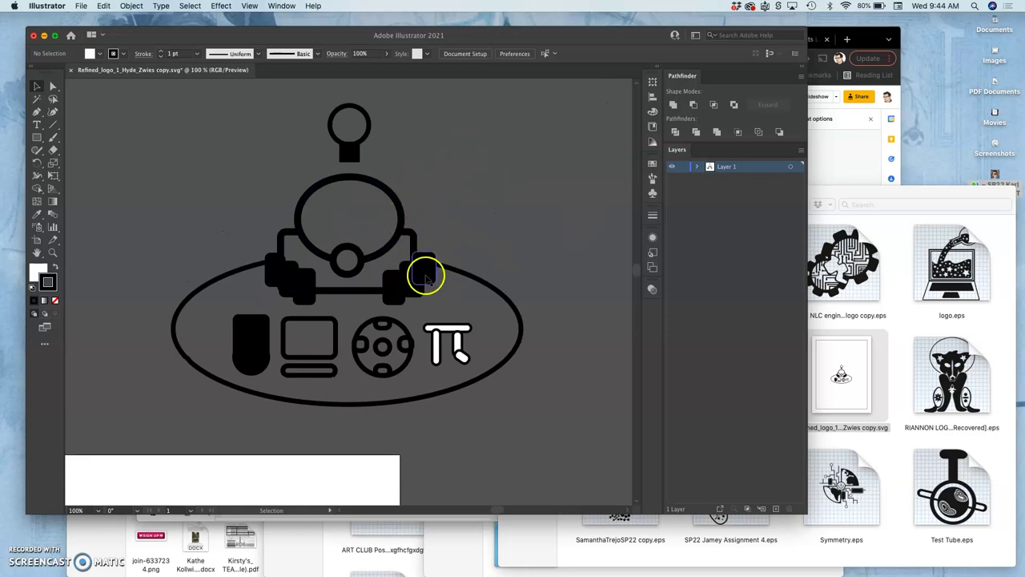
pyautogui.press('super+equal')
pyautogui.press('super+equal')
pyautogui.press('super+equal')
pyautogui.hscroll(3, 433, 284)
pyautogui.scroll(-2, 433, 285)
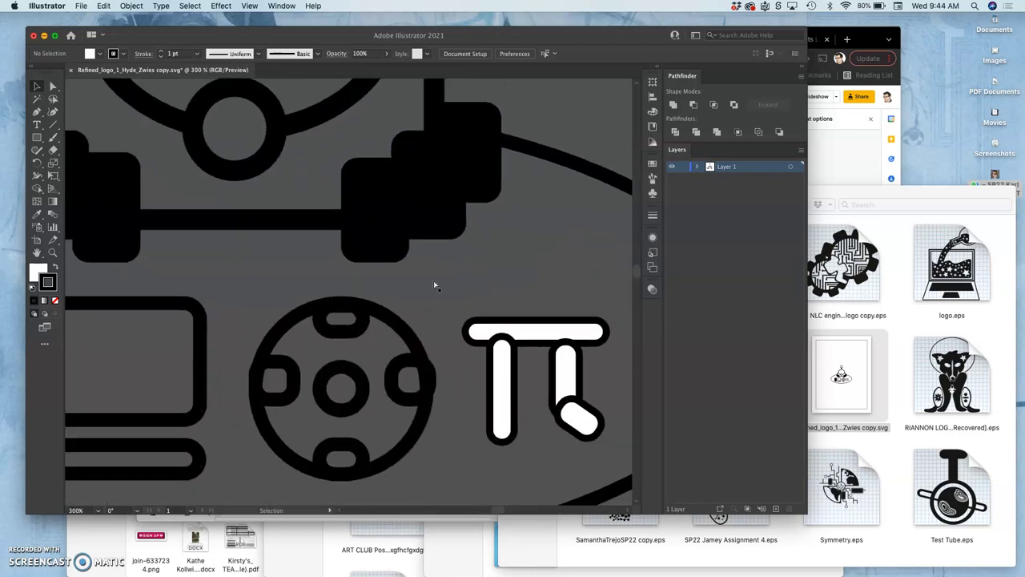
# - Expand Layers 1 and 19 to find the left leg's white inner path, toggling and deleting it
pyautogui.click(500, 356)
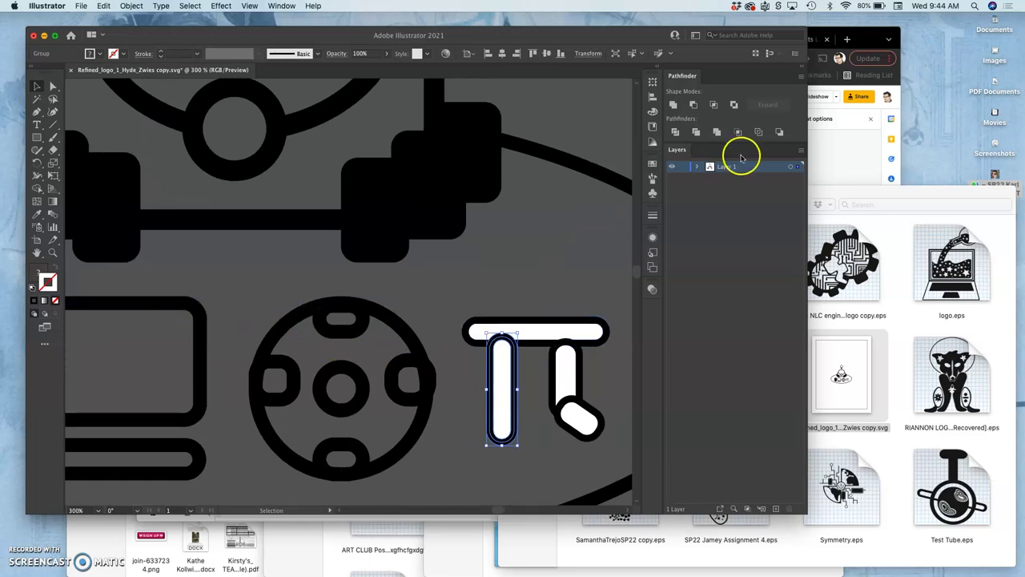
pyautogui.click(699, 167)
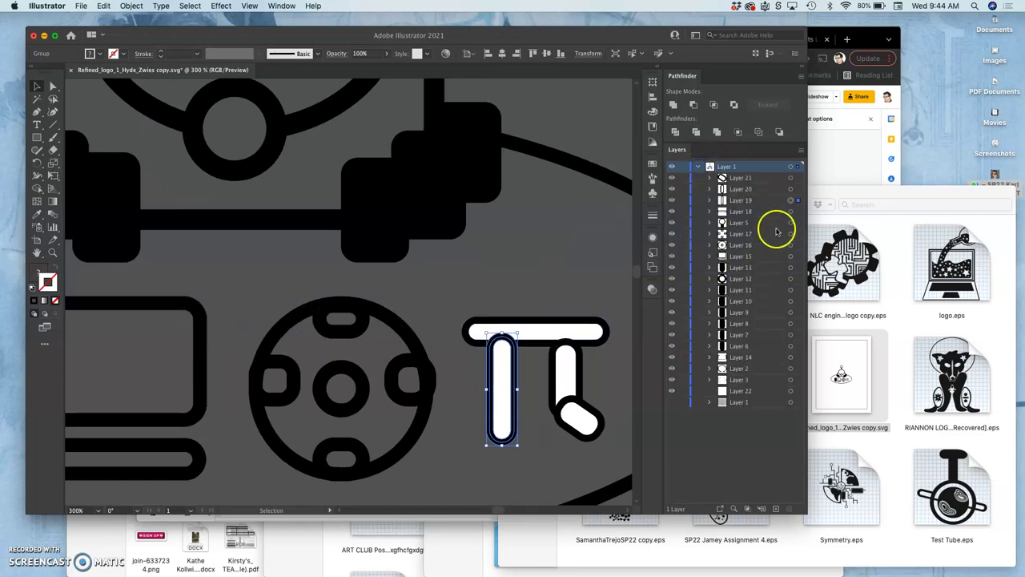
pyautogui.click(709, 200)
pyautogui.click(720, 211)
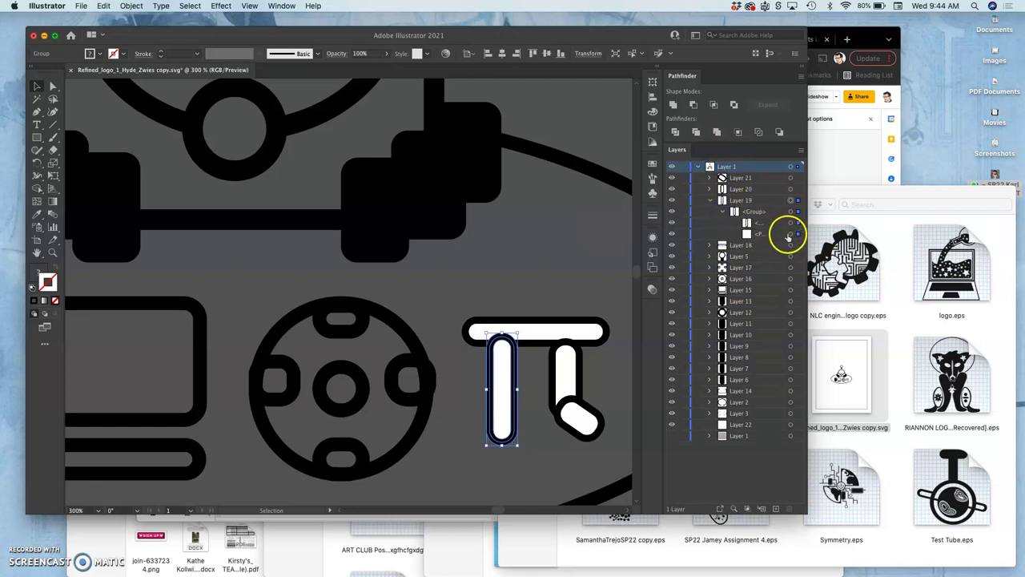
pyautogui.click(792, 234)
pyautogui.click(672, 234)
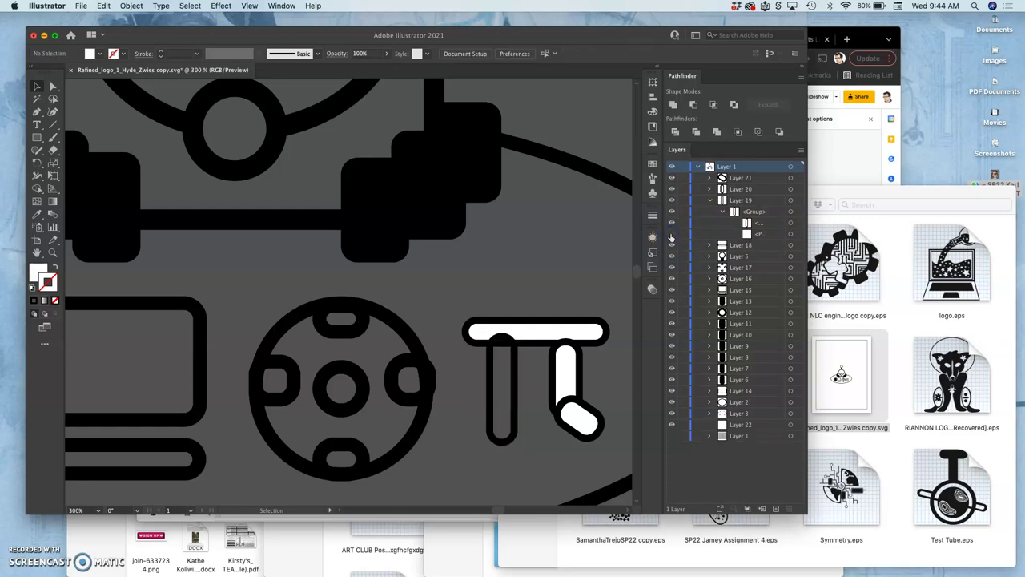
pyautogui.click(671, 234)
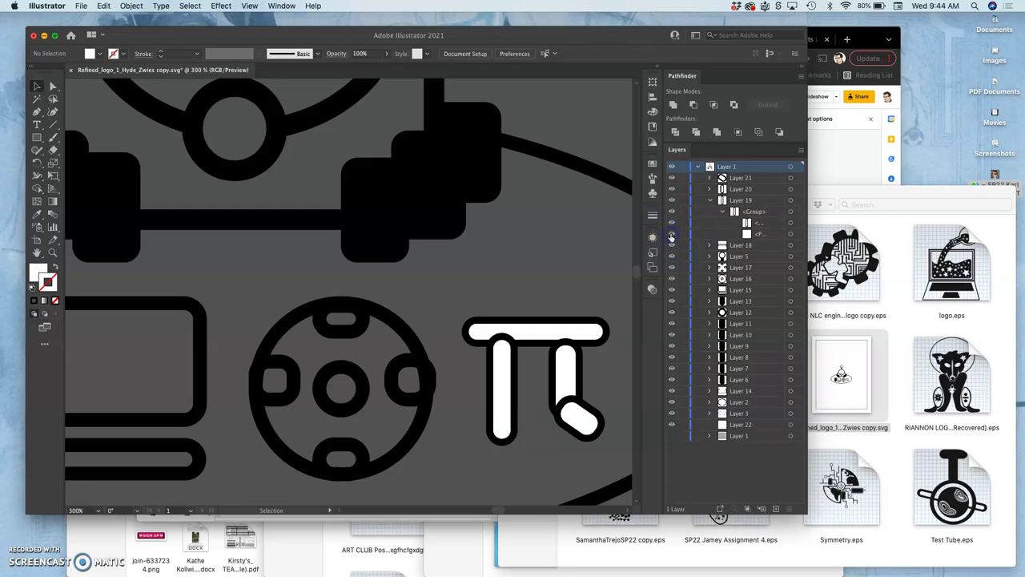
pyautogui.click(791, 234)
pyautogui.click(790, 303)
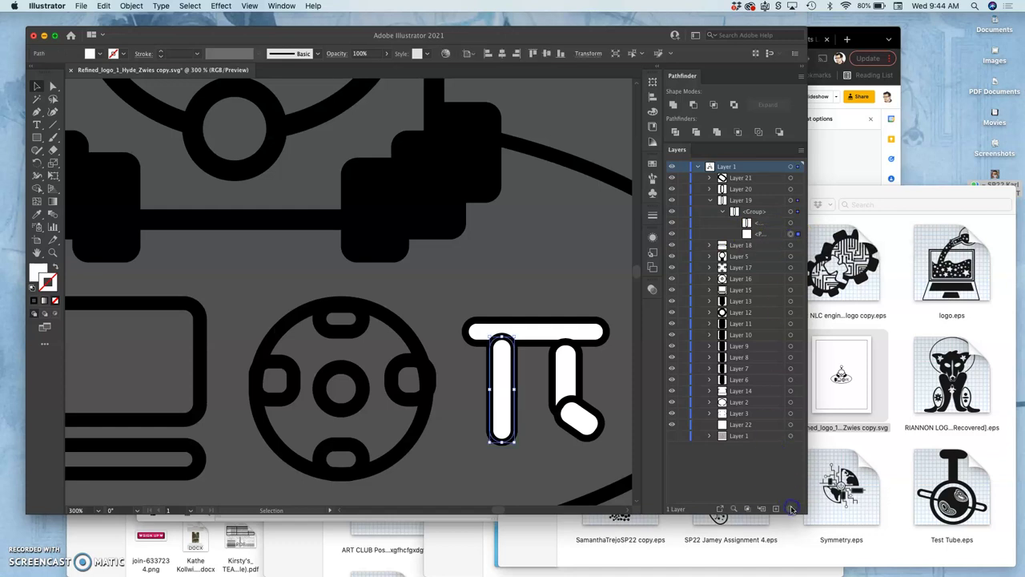
pyautogui.click(783, 232)
pyautogui.click(789, 508)
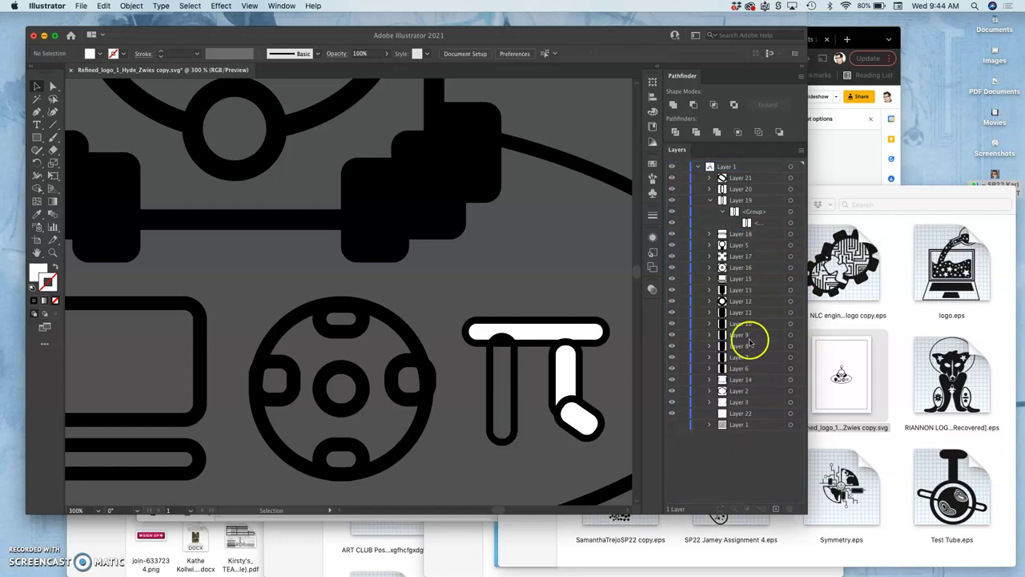
# - Expand Layer 18 and its group to reveal the top bar's paired paths
pyautogui.click(565, 329)
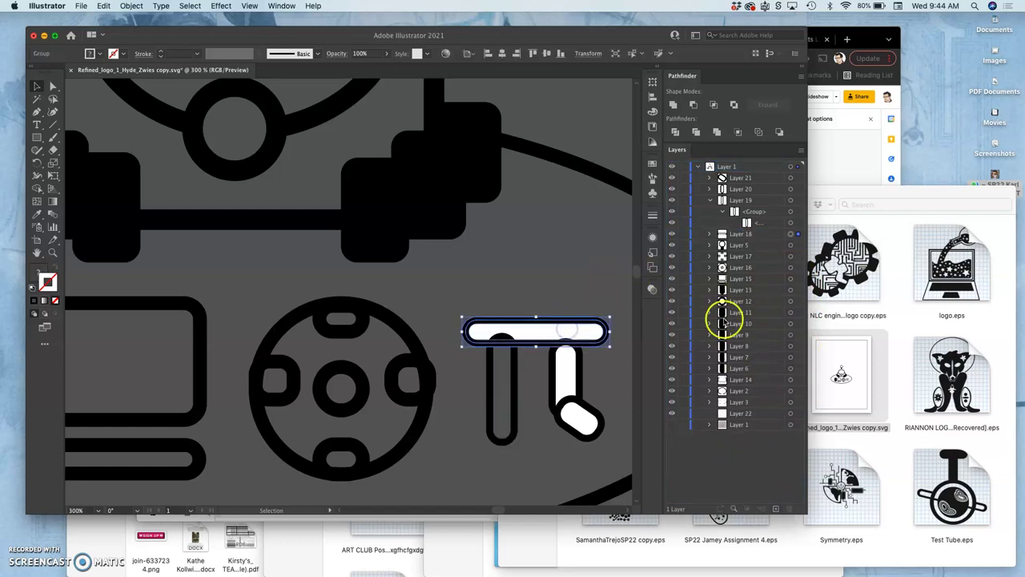
pyautogui.click(709, 234)
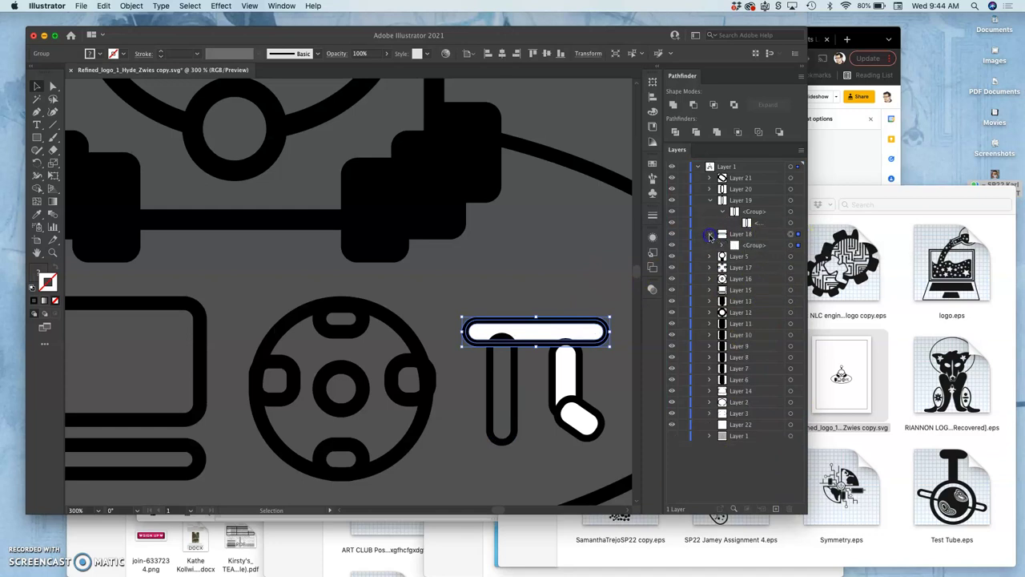
pyautogui.click(790, 245)
pyautogui.moveTo(791, 249); pyautogui.dragTo(793, 232)
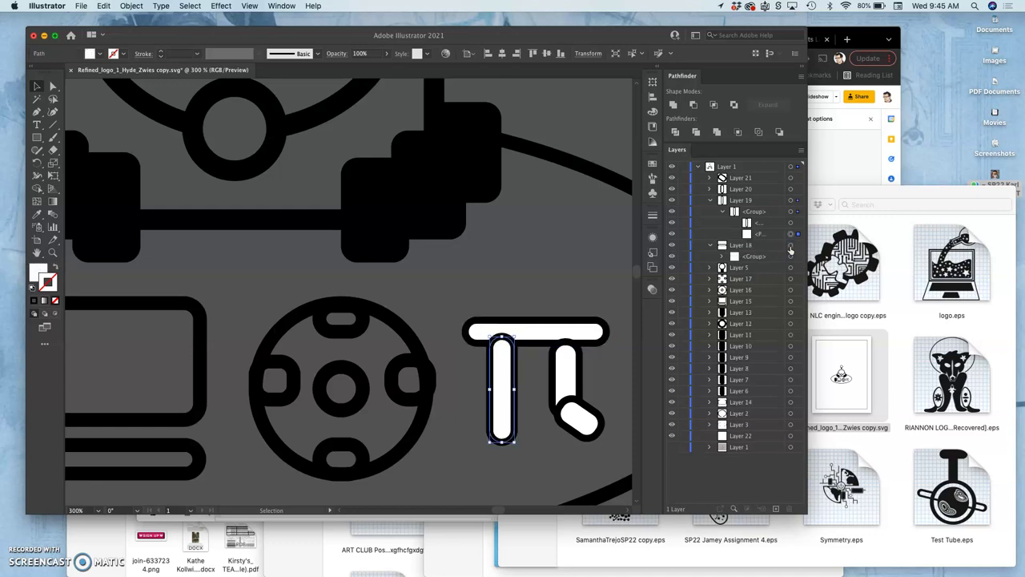
pyautogui.click(600, 258)
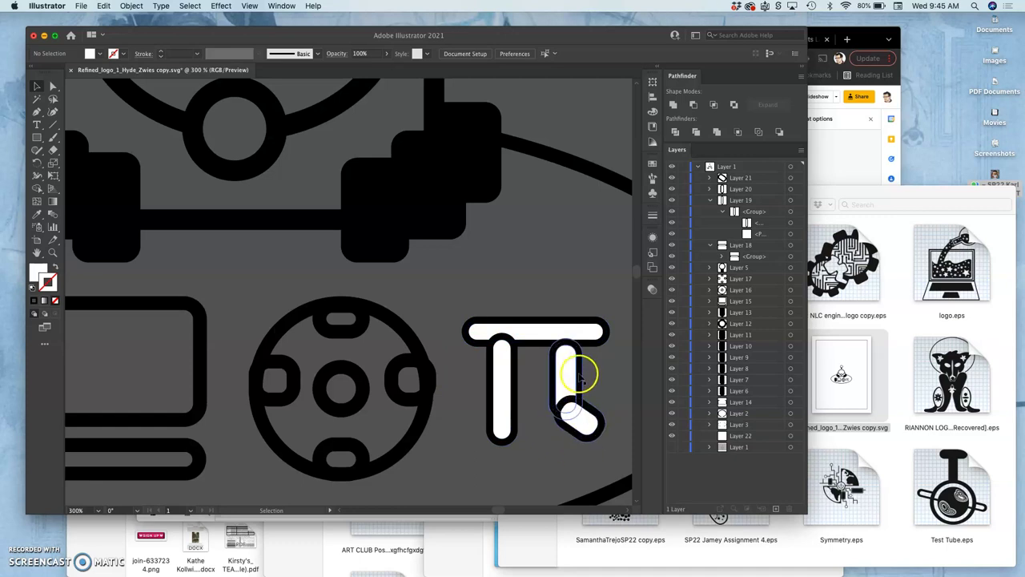
pyautogui.click(560, 331)
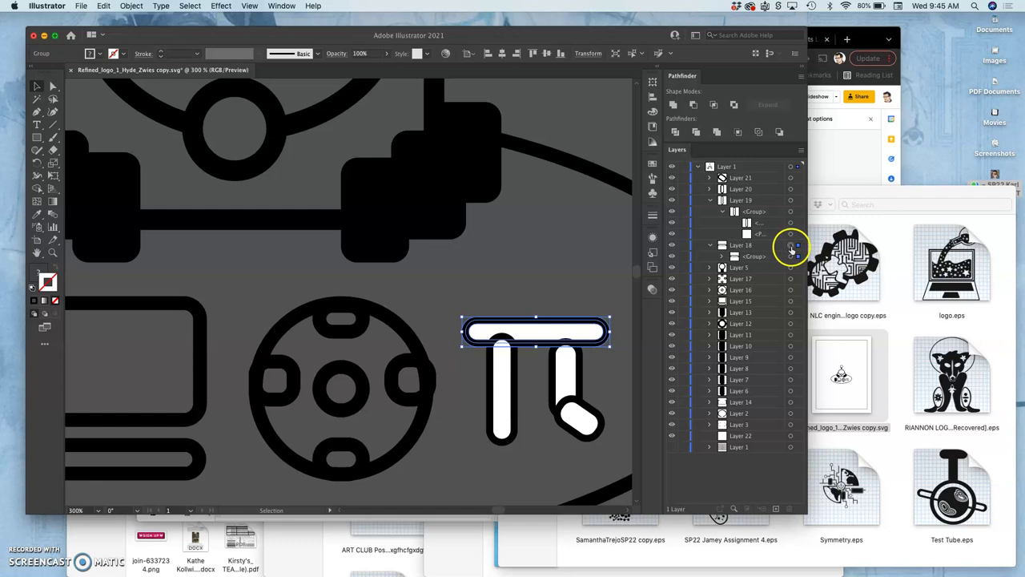
pyautogui.click(723, 257)
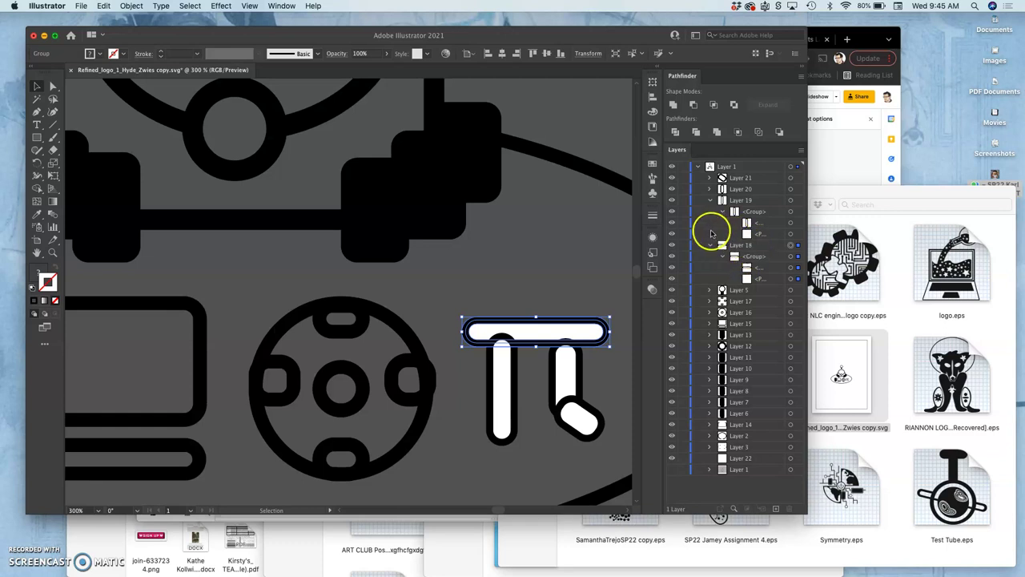
# - Fill the white inner paths of the top bar, left leg and right leg with black (000000)
pyautogui.click(791, 279)
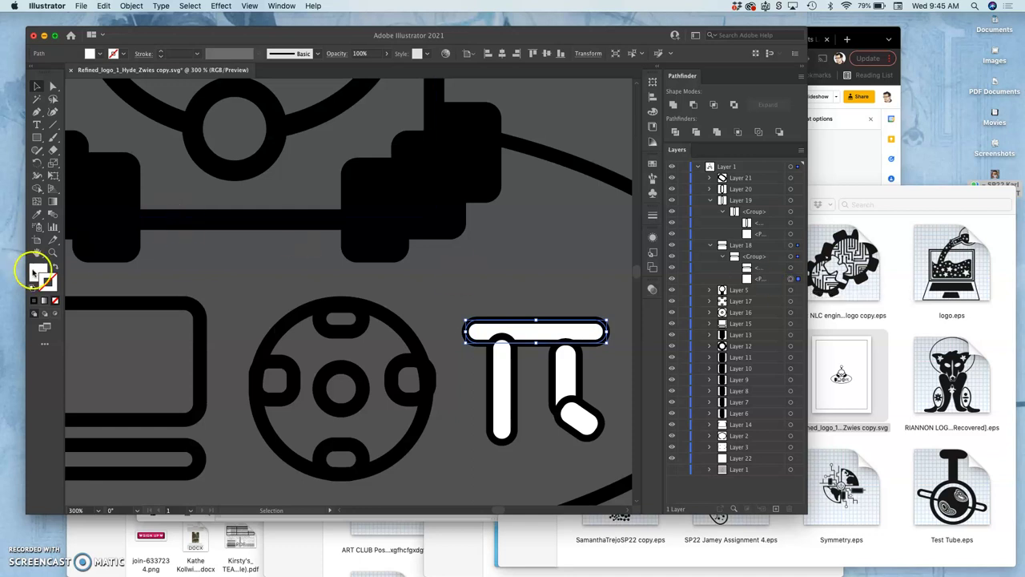
pyautogui.click(36, 270)
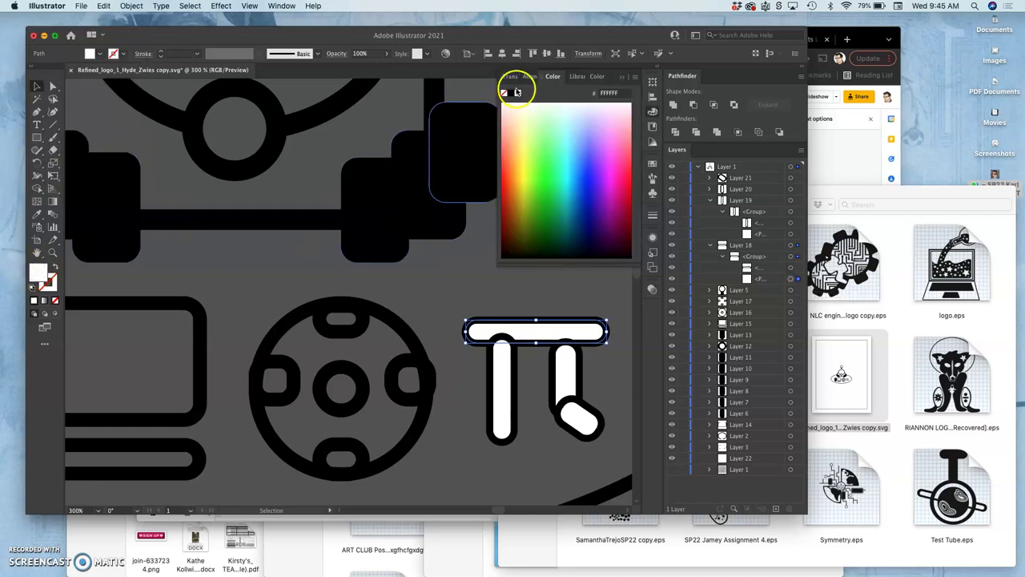
pyautogui.click(514, 94)
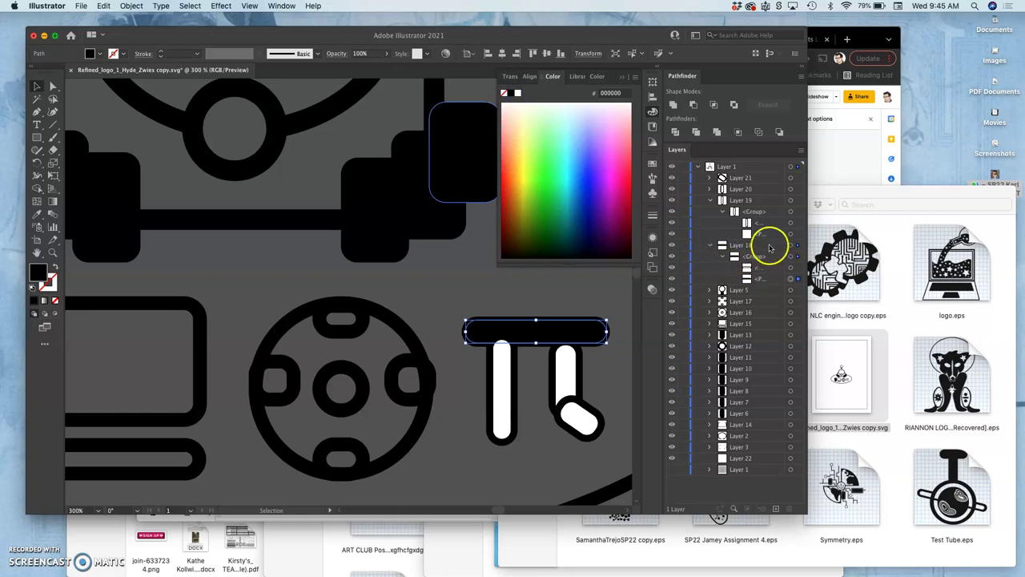
pyautogui.click(790, 234)
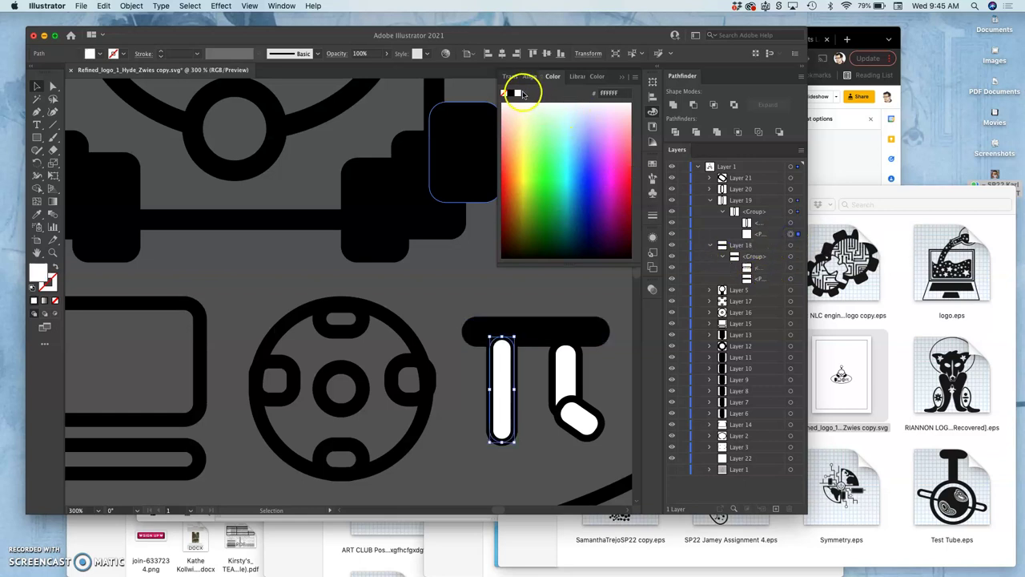
pyautogui.click(513, 94)
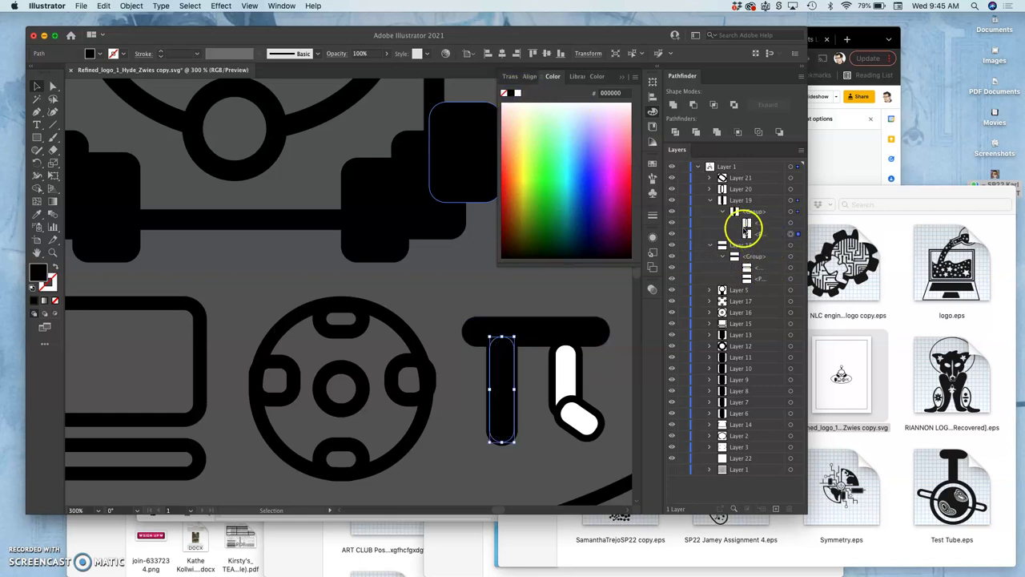
pyautogui.click(710, 189)
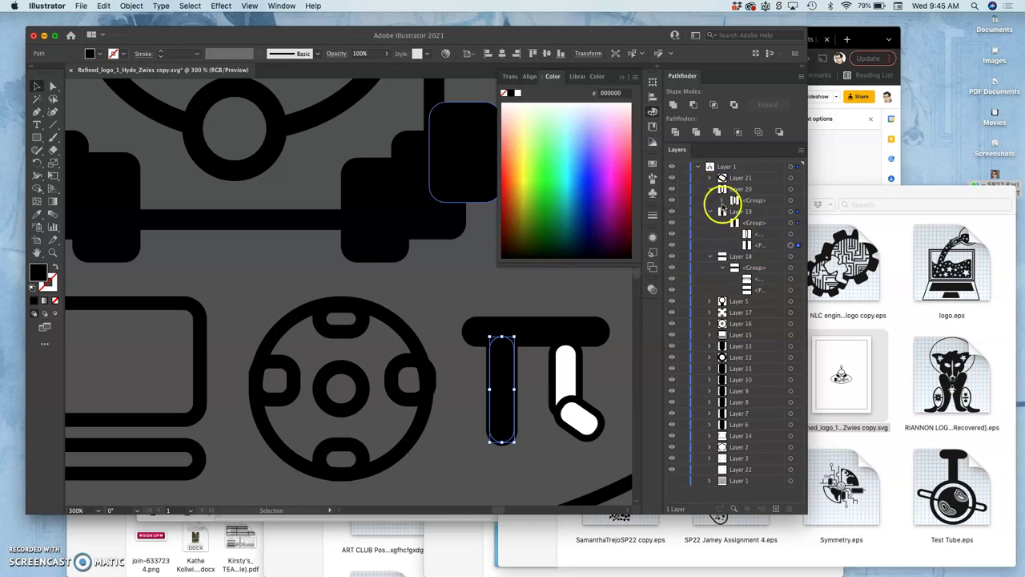
pyautogui.click(723, 200)
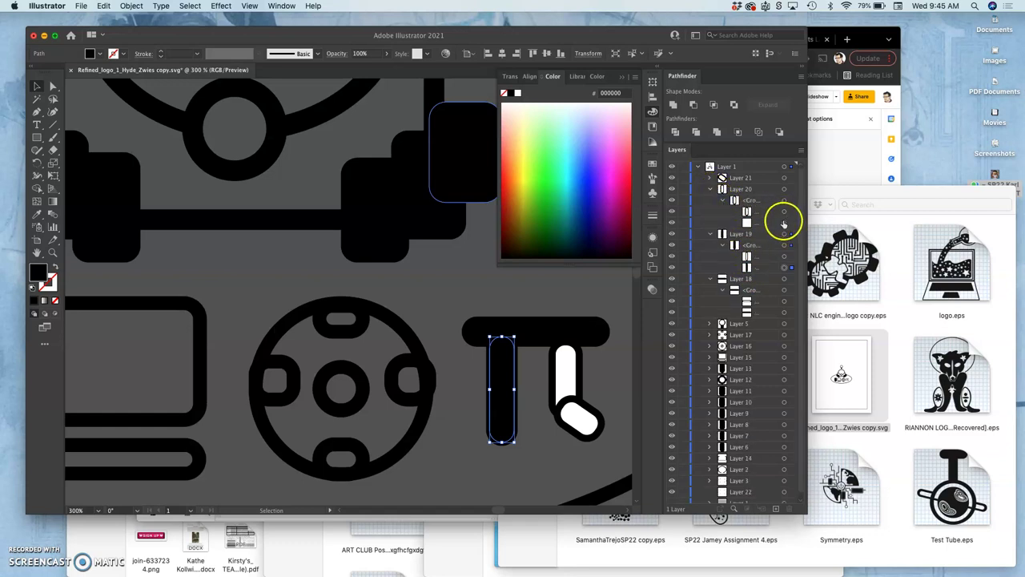
pyautogui.click(784, 223)
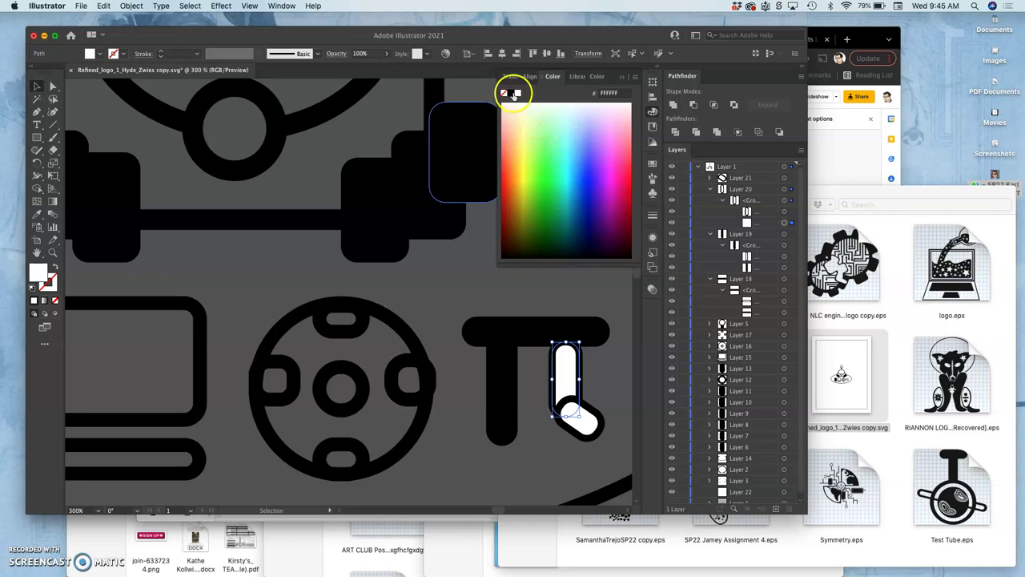
pyautogui.click(513, 94)
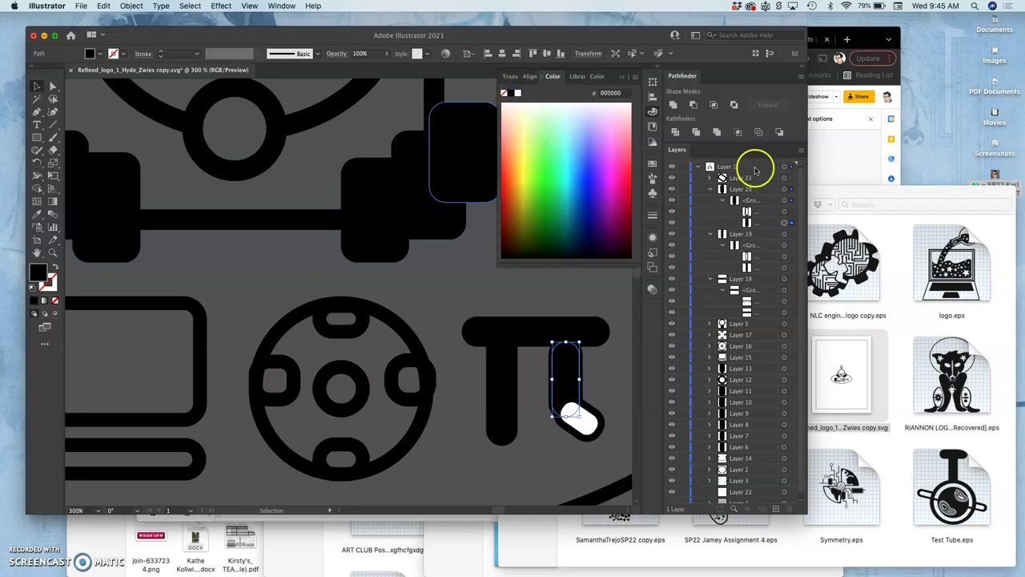
# - Expand Layer 21's group and fill the curled foot's white pill shape black
pyautogui.click(709, 179)
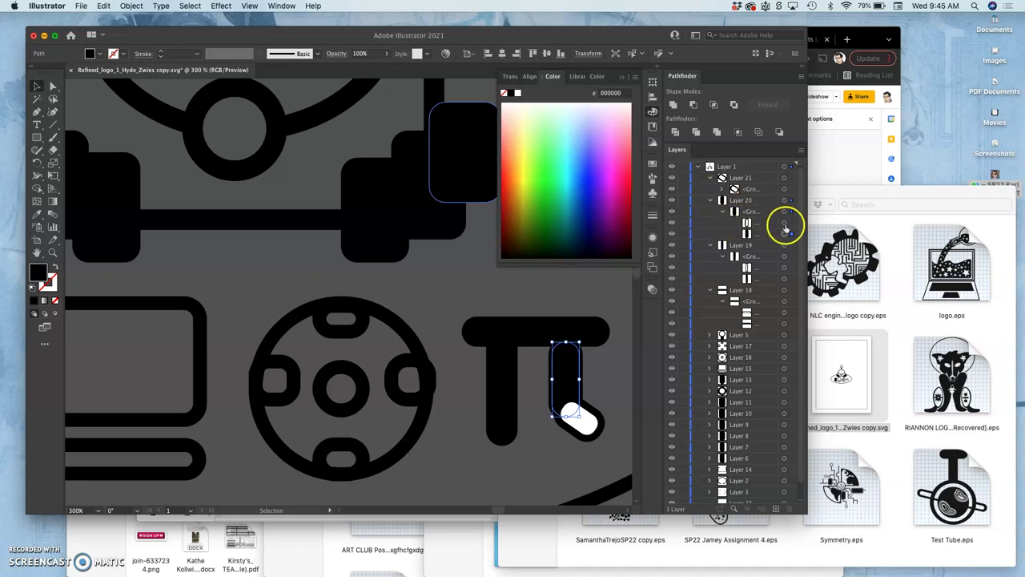
pyautogui.click(786, 223)
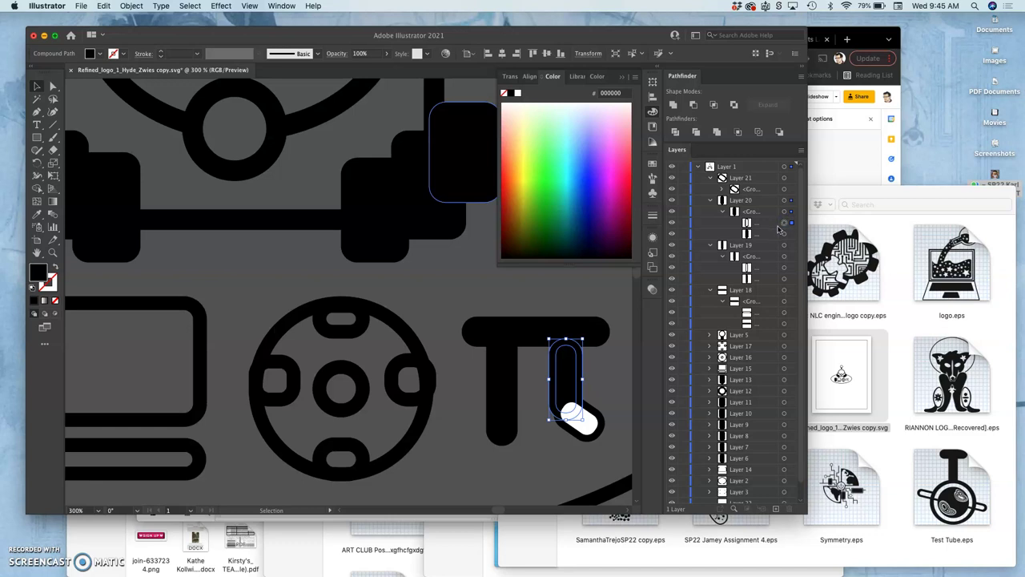
pyautogui.moveTo(779, 229)
pyautogui.mouseDown()
pyautogui.moveTo(755, 205)
pyautogui.moveTo(747, 288)
pyautogui.mouseUp()
pyautogui.click(722, 189)
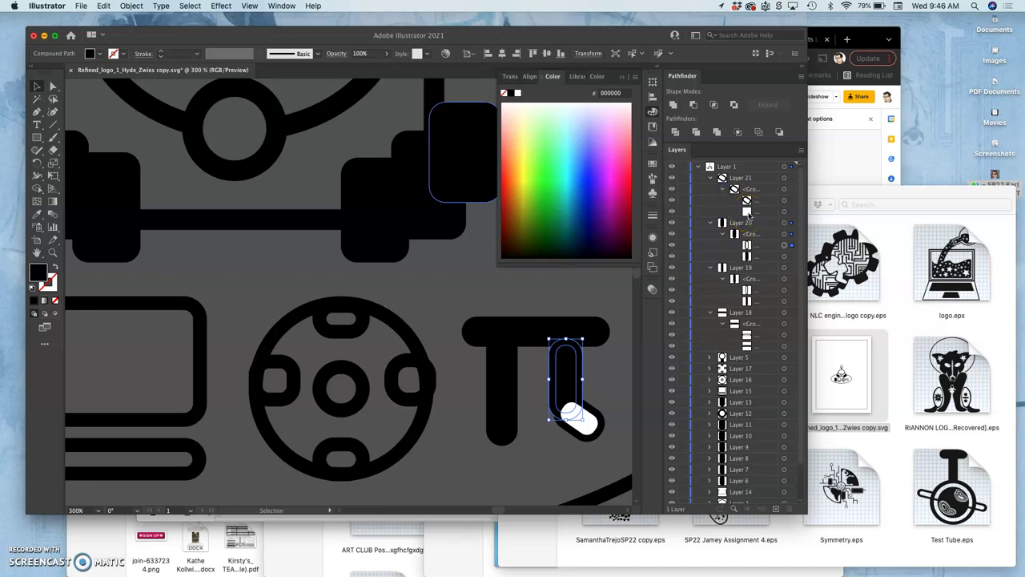
pyautogui.click(784, 211)
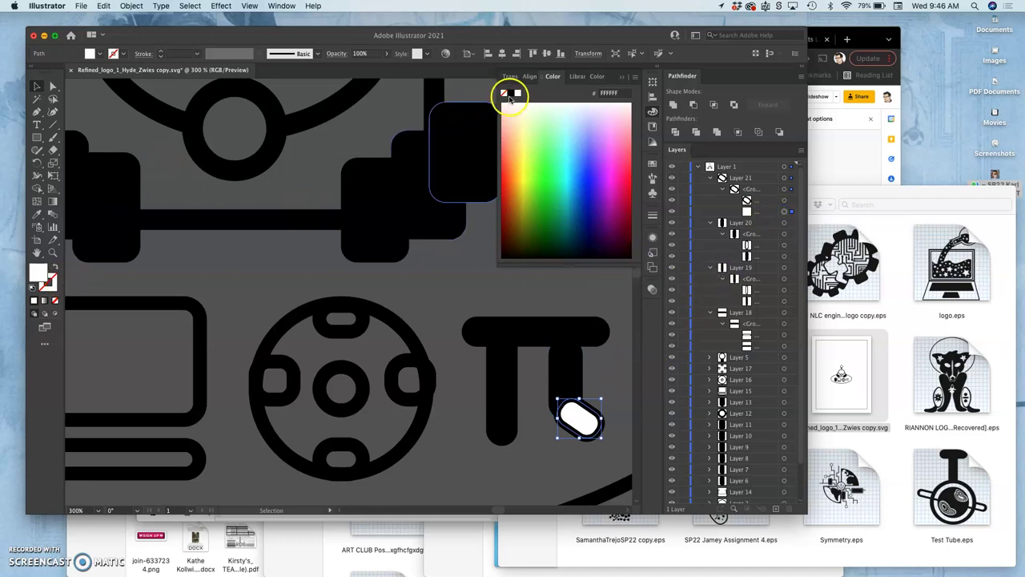
pyautogui.click(511, 96)
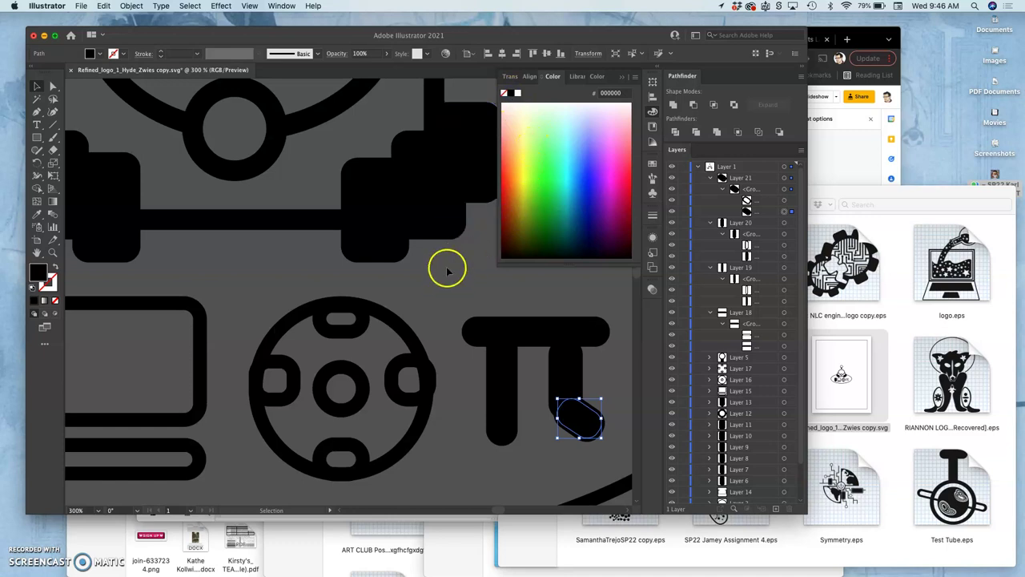
# - Zoom out, deselect the pi, collapse the Color panel, and return to the Selection tool
pyautogui.press('super+minus')
pyautogui.press('super+minus')
pyautogui.press('super+minus')
pyautogui.press('super+minus')
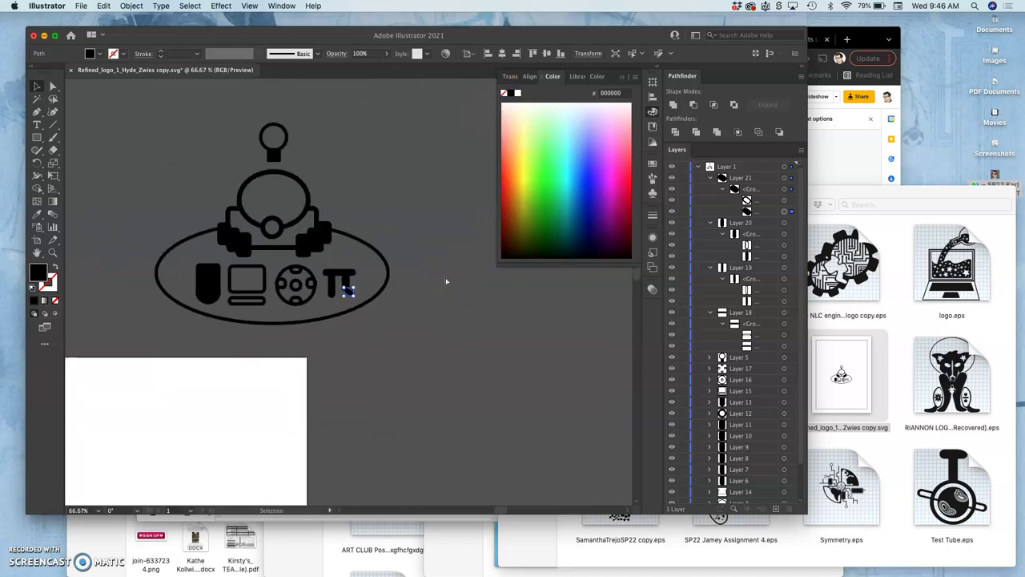
pyautogui.click(52, 88)
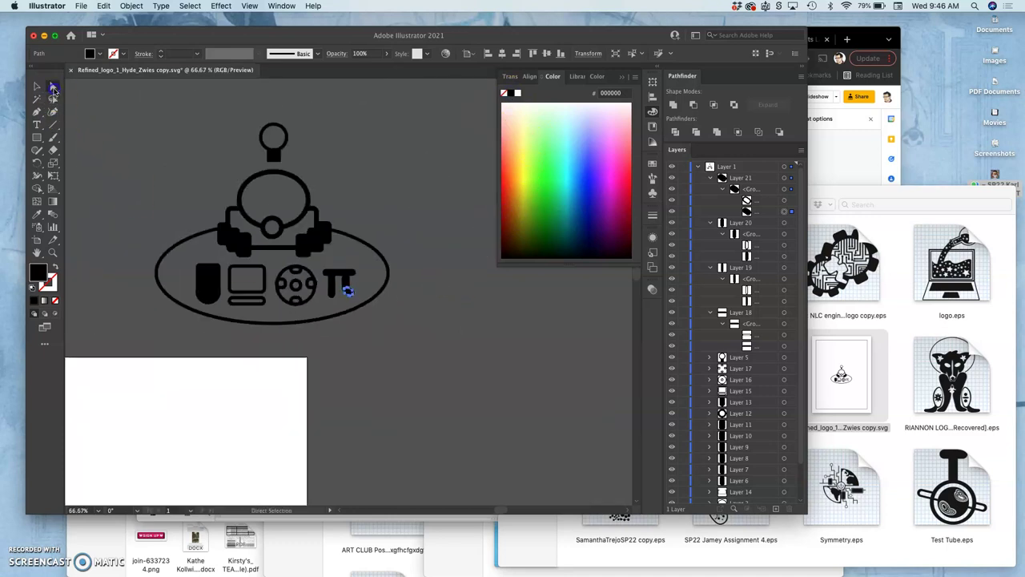
pyautogui.click(110, 120)
pyautogui.click(288, 190)
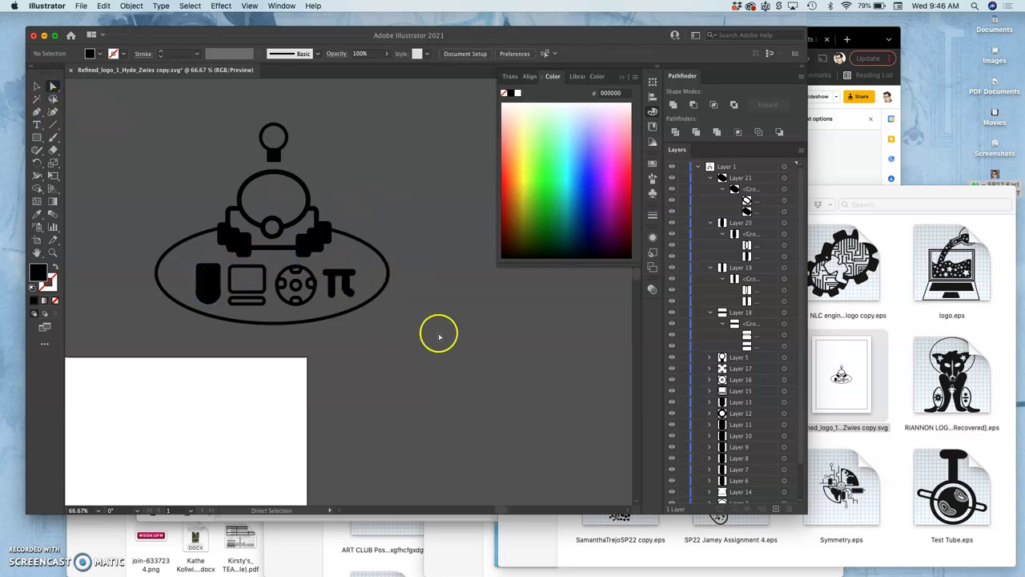
pyautogui.click(621, 77)
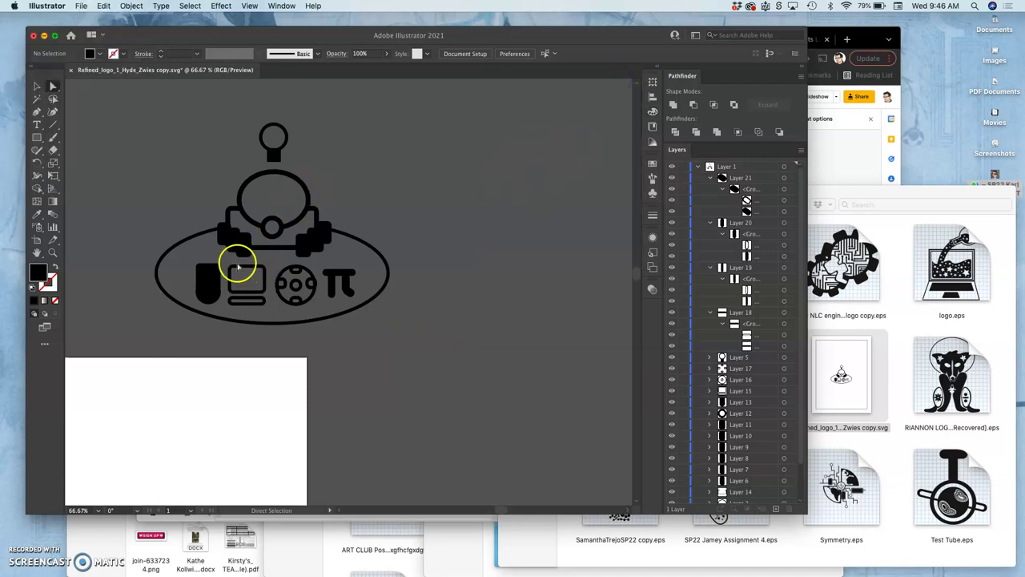
pyautogui.click(36, 86)
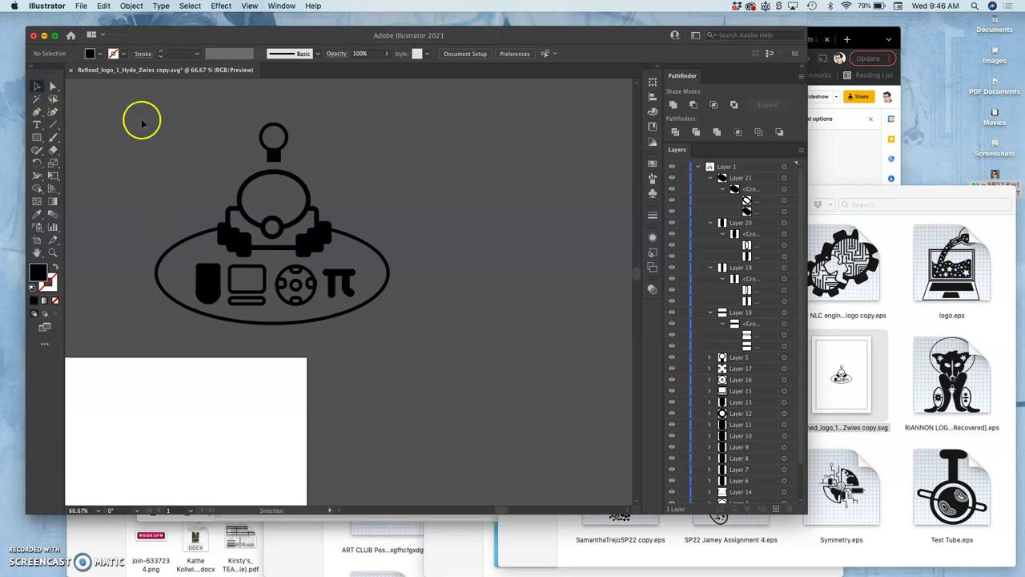
# - Select all logo artwork with Cmd+A, zoom in to check, then return to 100%
pyautogui.press('super+a')
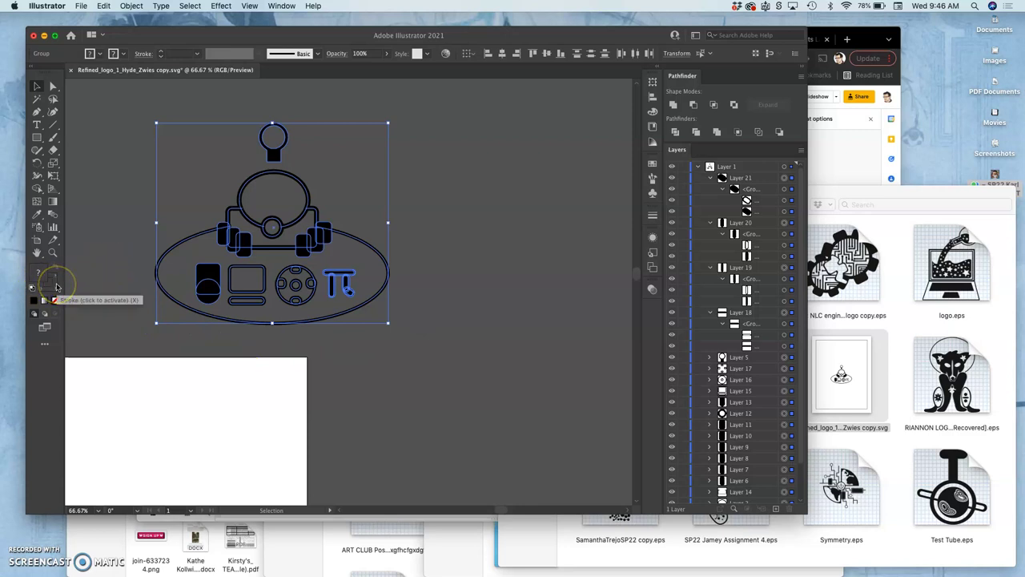
pyautogui.press('super+equal')
pyautogui.press('super+equal')
pyautogui.press('super+equal')
pyautogui.press('super+equal')
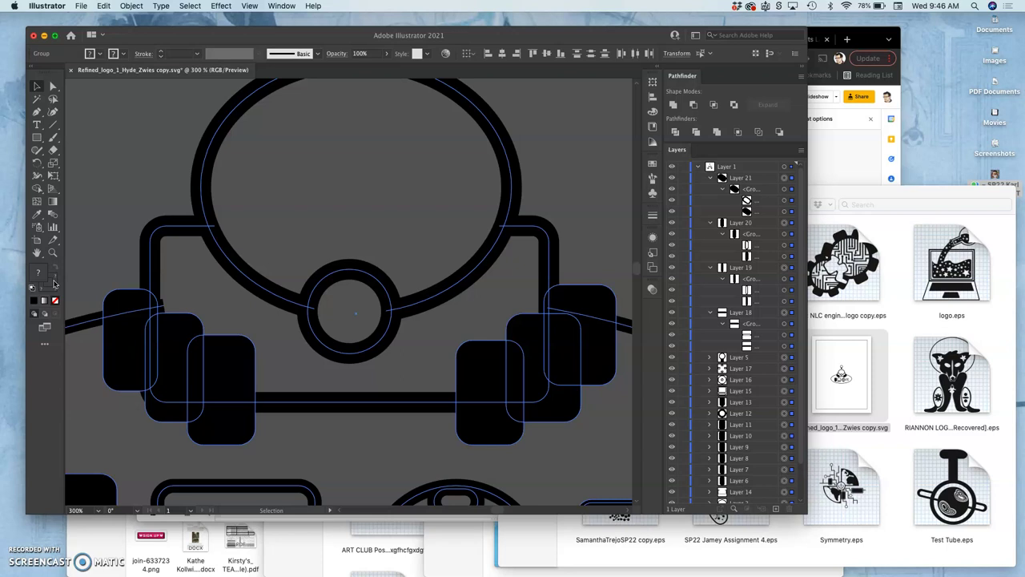
pyautogui.press('super+1')
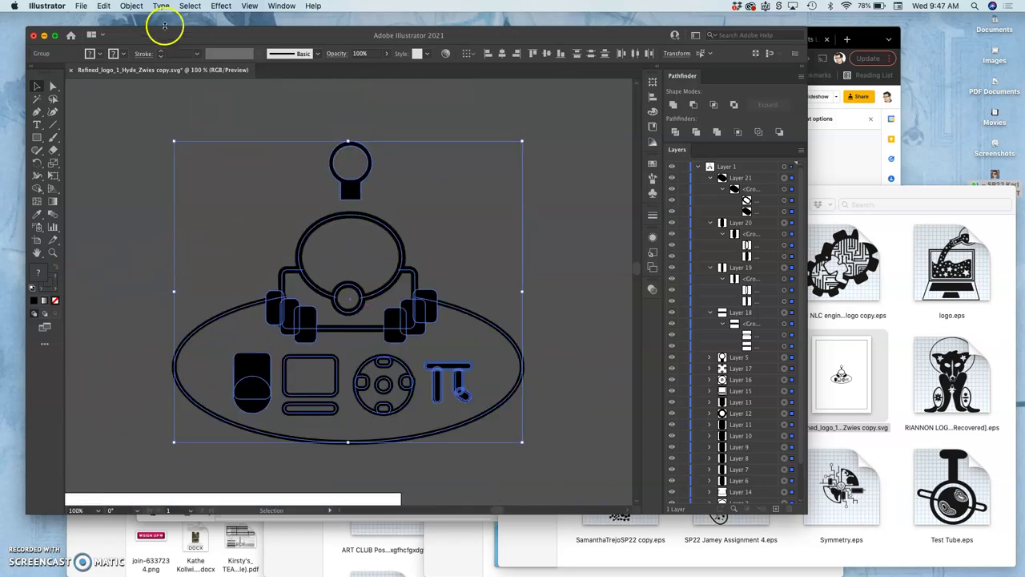
# - Apply Object > Path > Outline Stroke to the selected logo and inspect the outlined paths
pyautogui.click(128, 7)
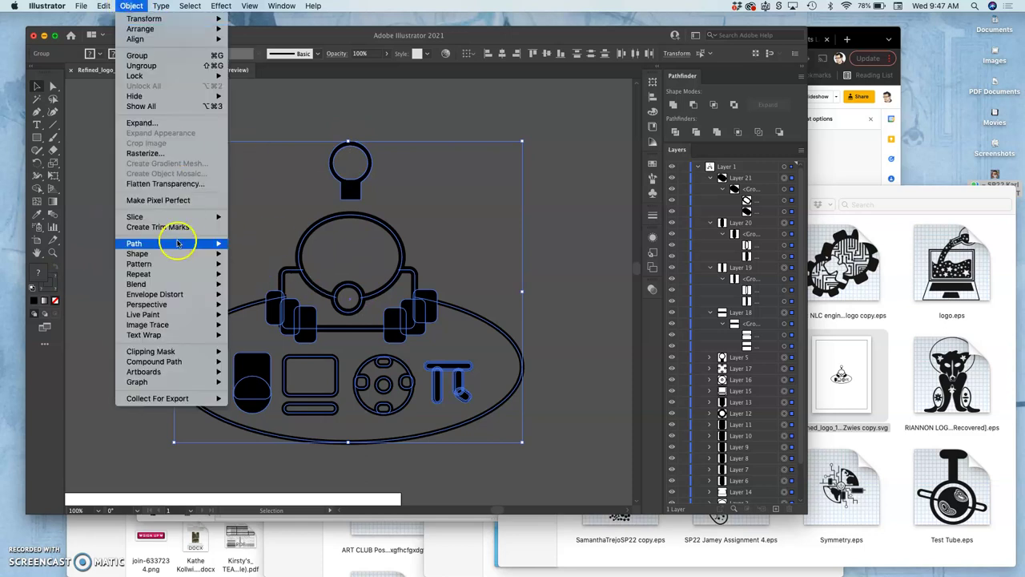
pyautogui.moveTo(205, 243)
pyautogui.click(267, 270)
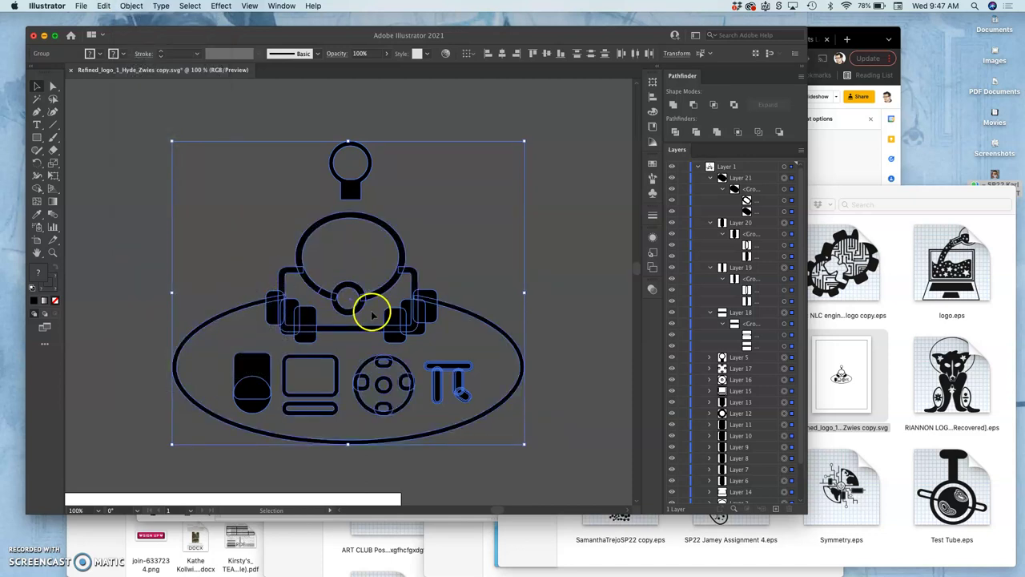
pyautogui.press('super+equal')
pyautogui.press('super+equal')
pyautogui.press('super+equal')
pyautogui.press('super+equal')
pyautogui.press('super+equal')
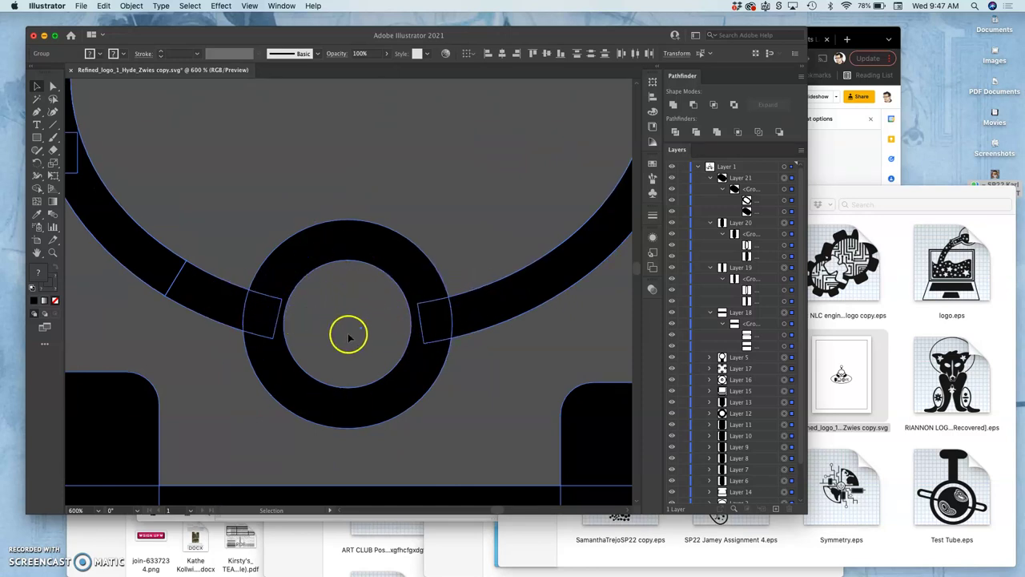
pyautogui.press('super+minus')
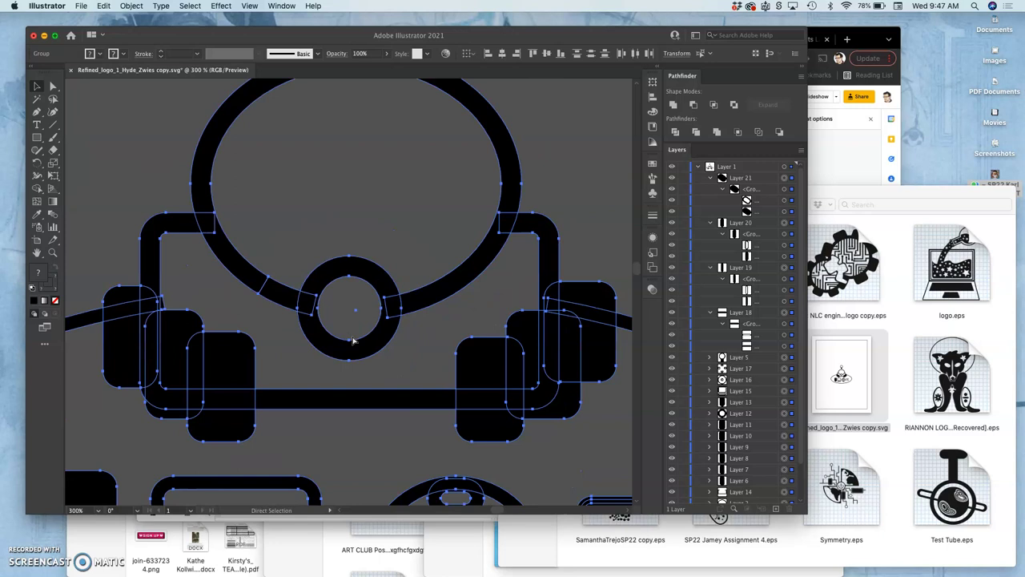
pyautogui.press('super+minus')
pyautogui.press('super+minus')
pyautogui.press('v')
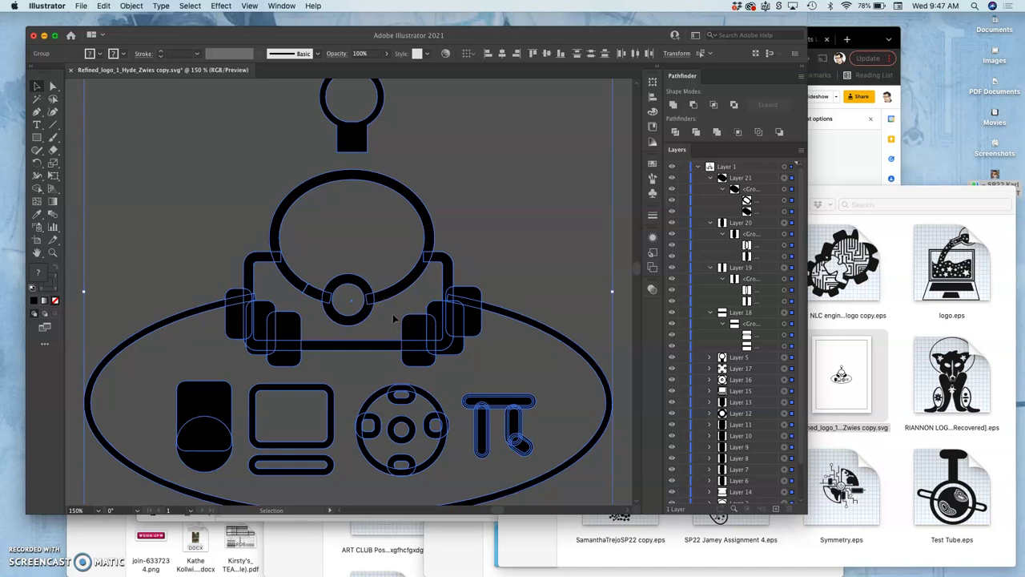
pyautogui.press('super+minus')
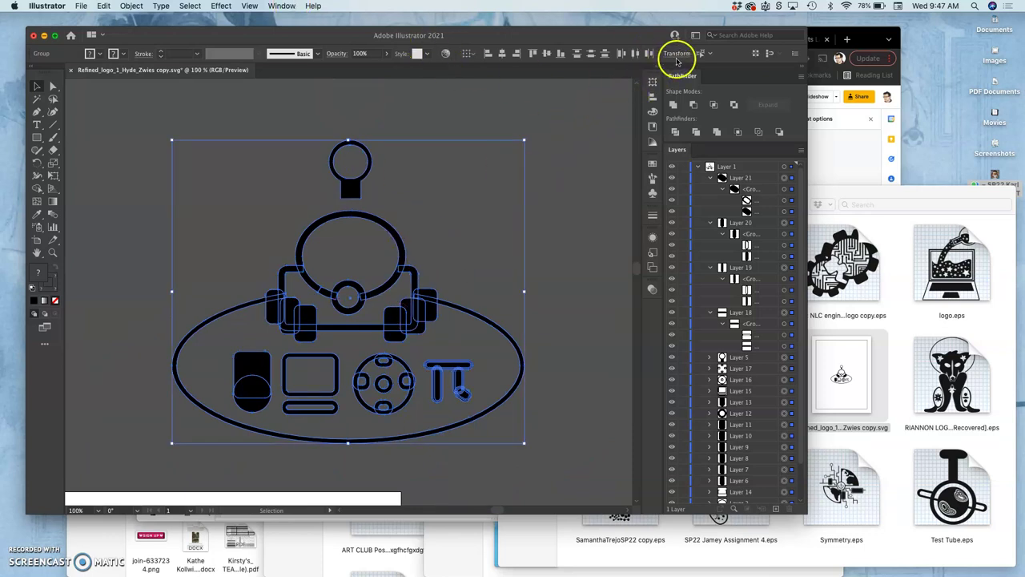
# - Unite the selected shapes with the Pathfinder panel
pyautogui.click(277, 6)
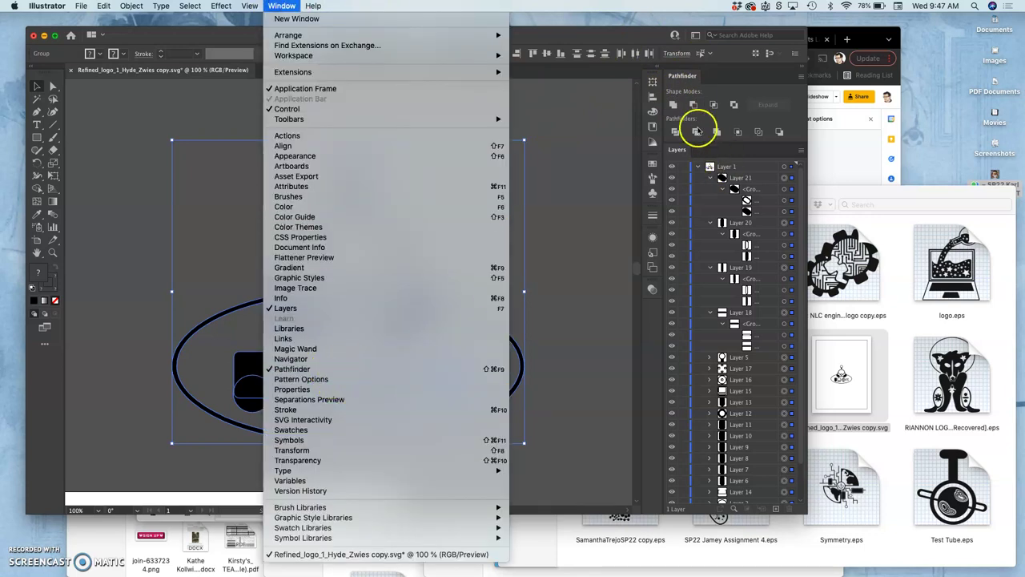
pyautogui.click(617, 116)
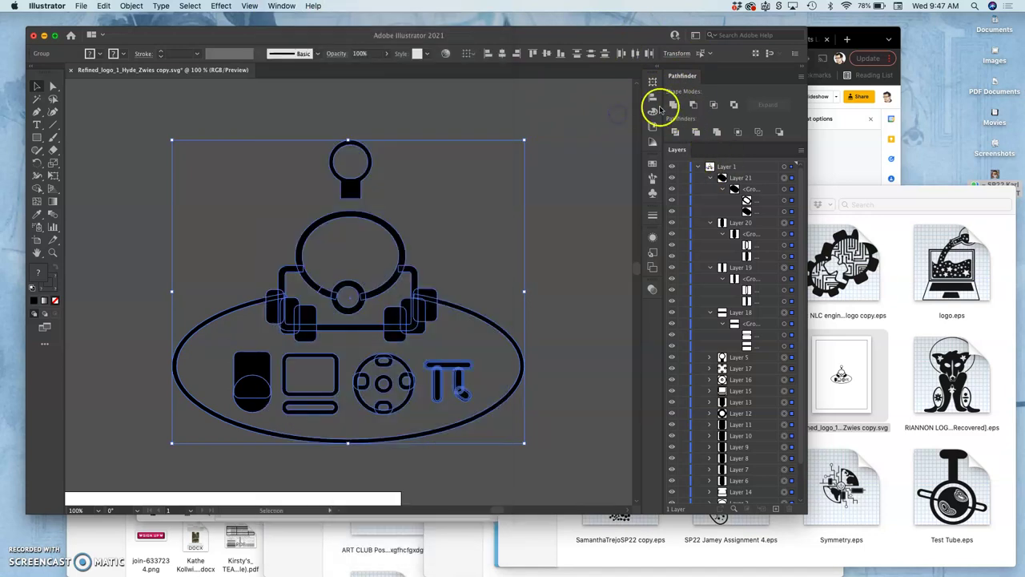
pyautogui.click(673, 105)
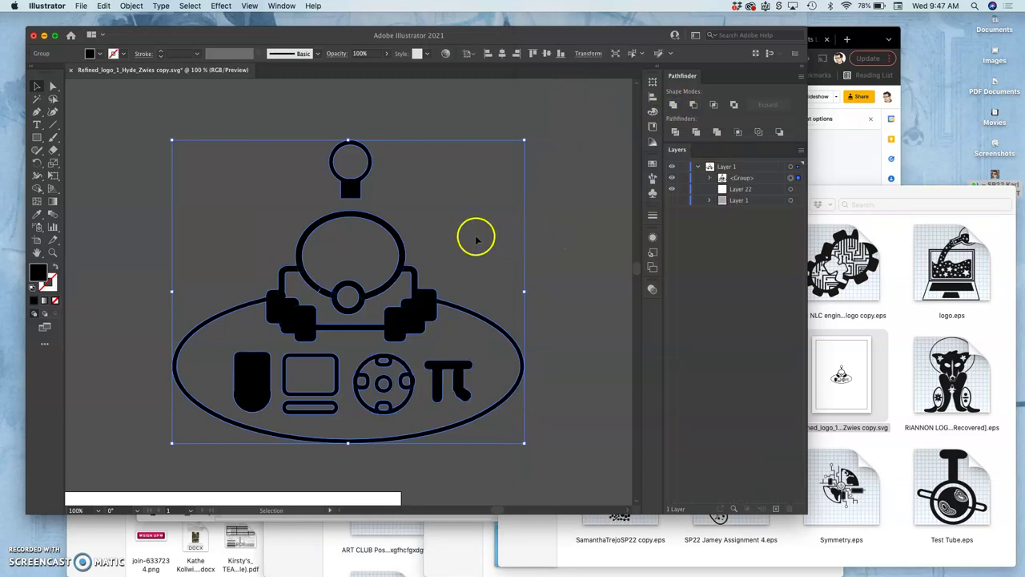
# - Zoom in and toggle the merged group's visibility to check the solid result
pyautogui.scroll(6, 432, 256)
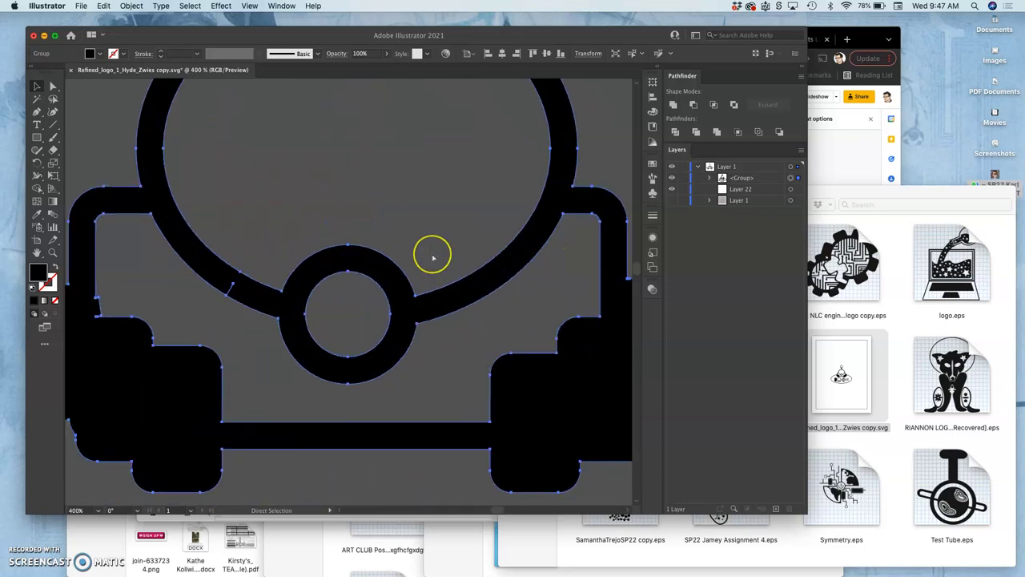
pyautogui.hscroll(-5, 432, 257)
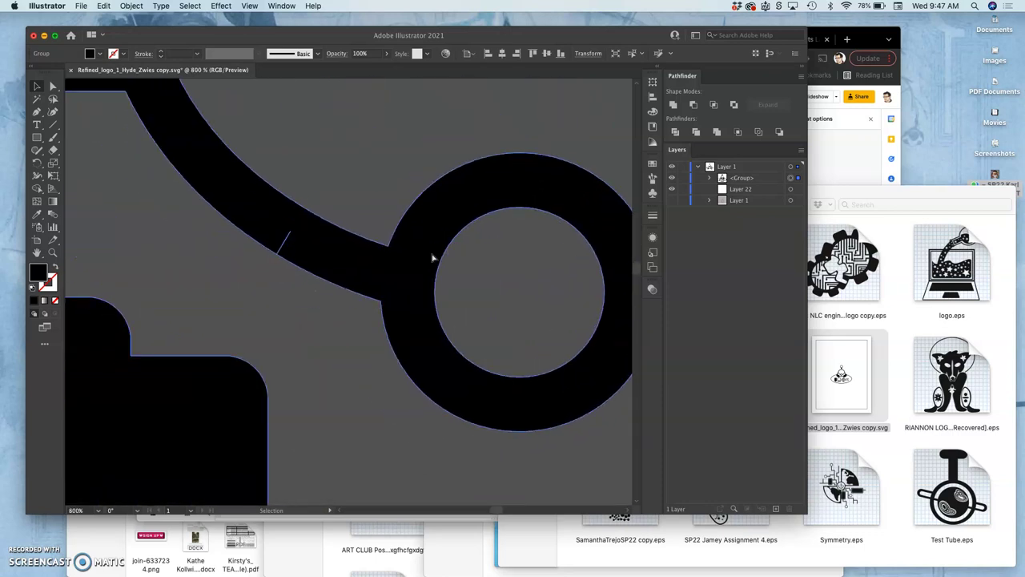
pyautogui.click(672, 177)
pyautogui.click(672, 178)
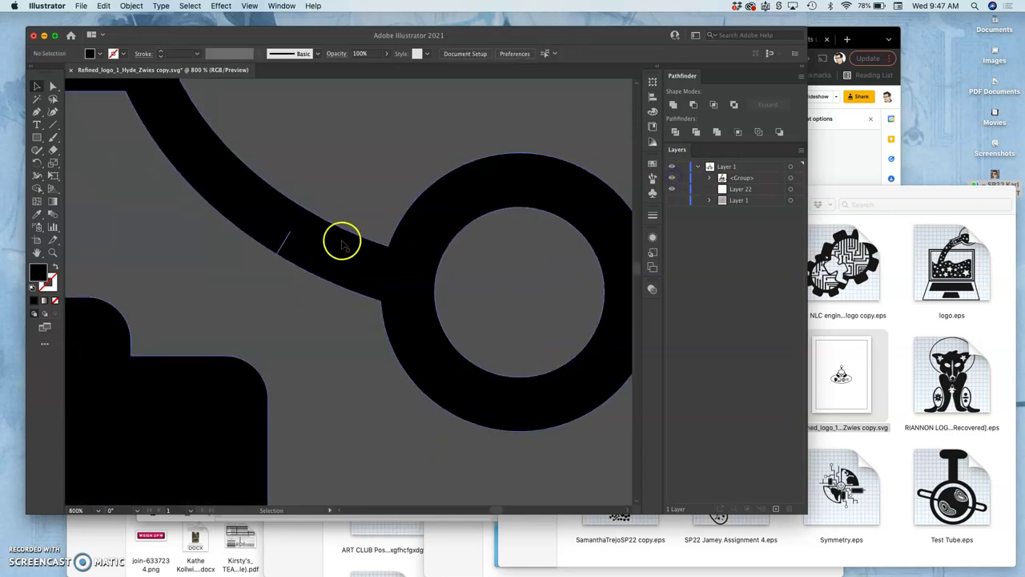
pyautogui.hscroll(15, 306, 350)
pyautogui.scroll(-5, 307, 350)
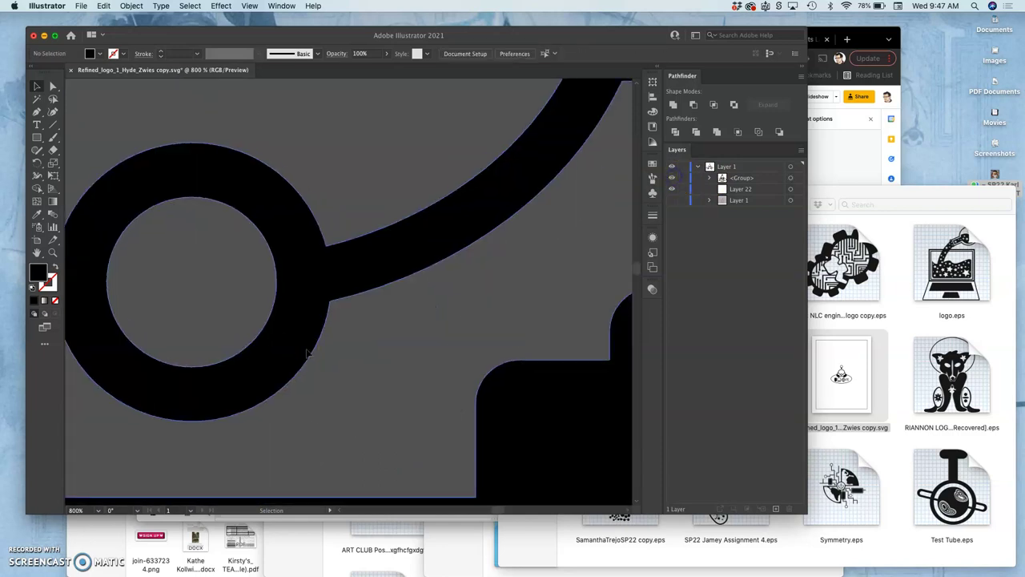
pyautogui.scroll(-15, 307, 350)
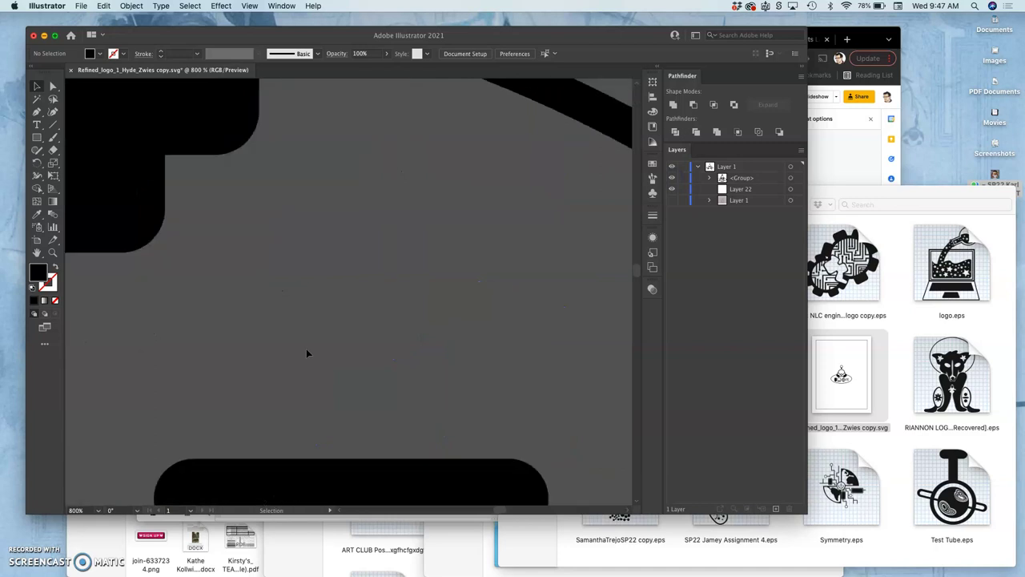
pyautogui.scroll(-15, 306, 354)
pyautogui.hscroll(4, 306, 354)
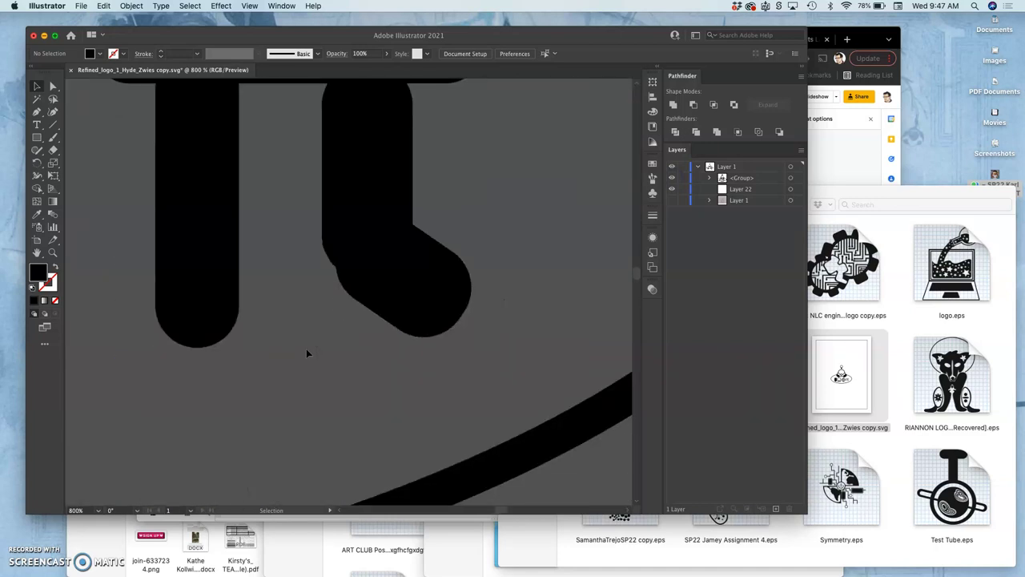
pyautogui.scroll(-5, 305, 353)
pyautogui.scroll(8, 306, 353)
pyautogui.moveTo(306, 348); pyautogui.dragTo(298, 248)
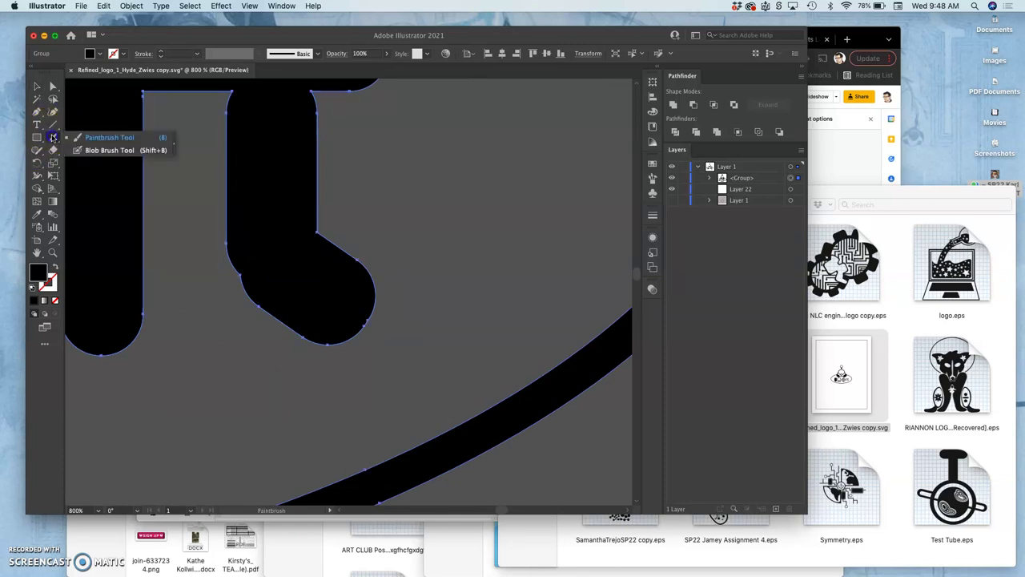
# - Delete the surplus anchor on the curve of the π's right leg
pyautogui.click(39, 152)
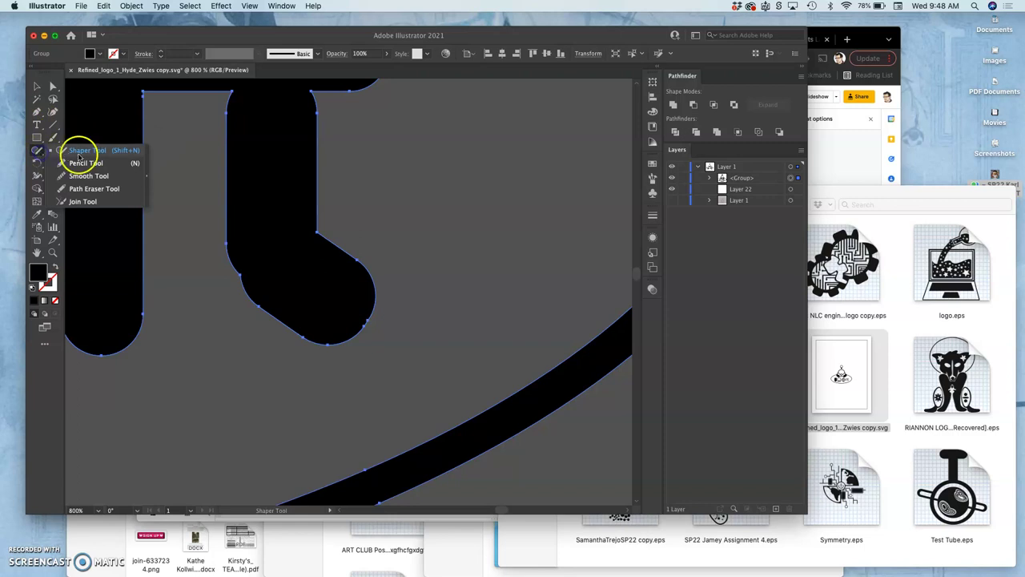
pyautogui.click(86, 163)
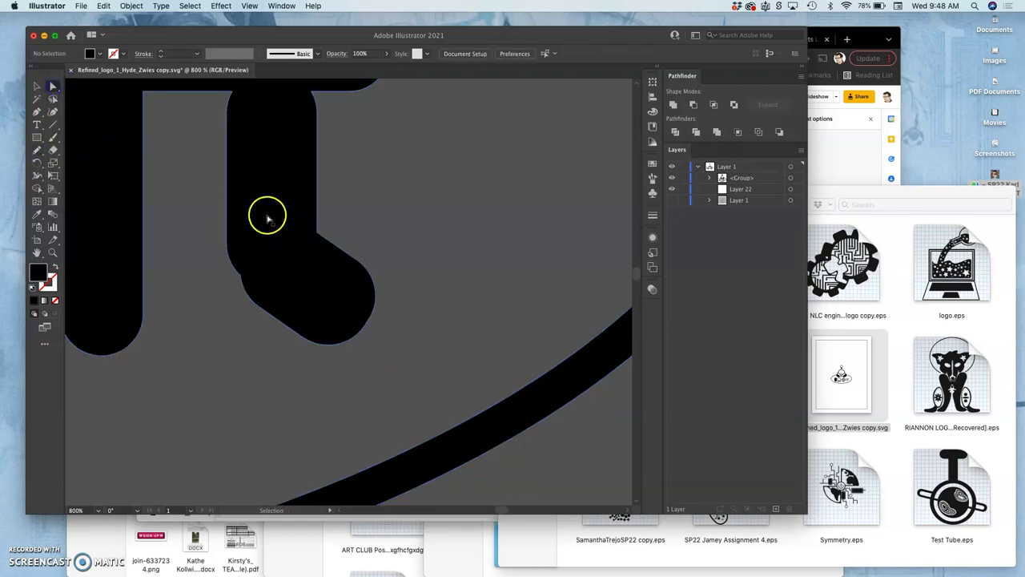
pyautogui.click(268, 217)
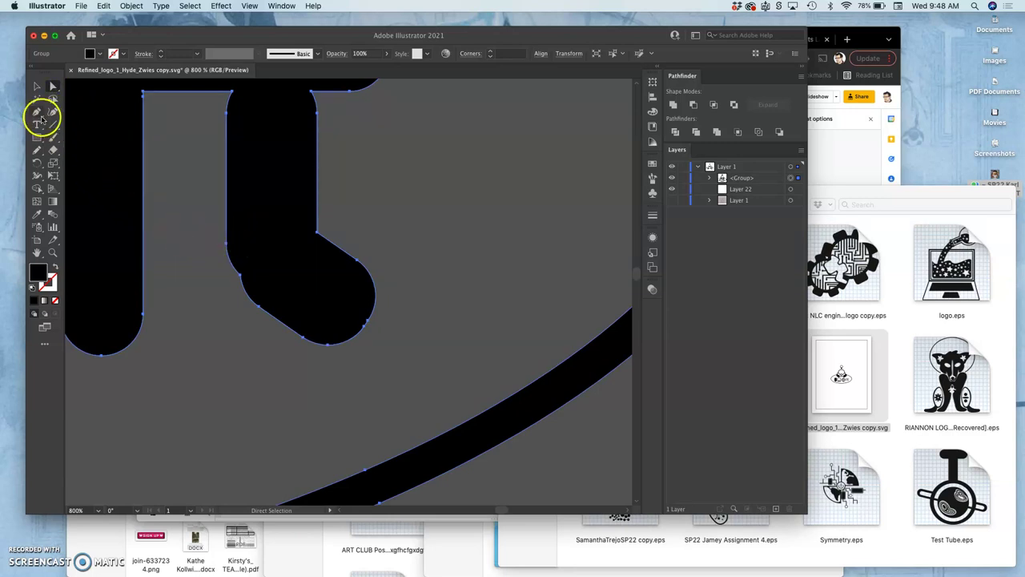
pyautogui.moveTo(36, 113); pyautogui.dragTo(82, 138)
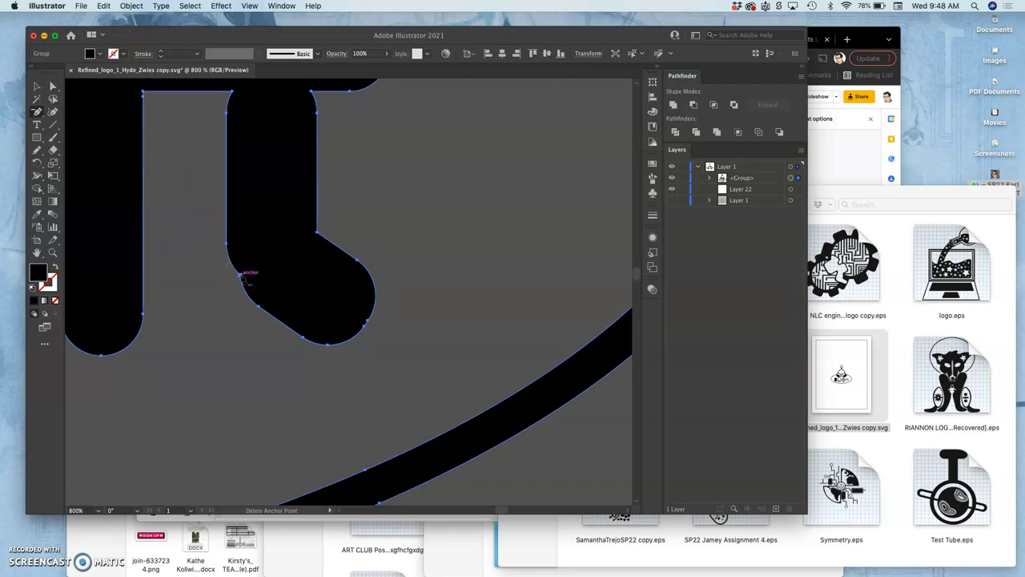
pyautogui.click(240, 275)
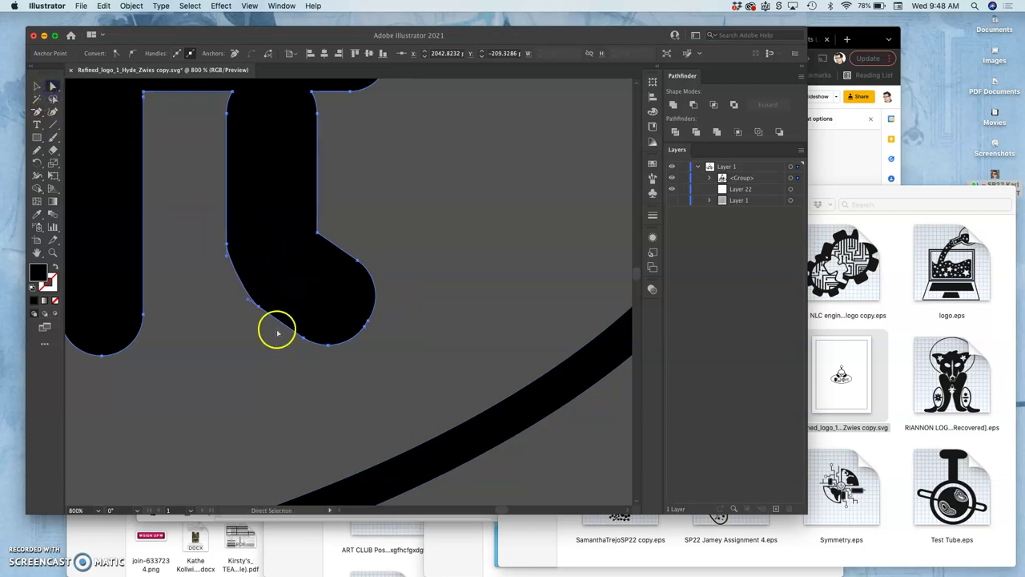
# - Drag the bend anchor's direction handle to smooth where the leg curves into its foot
pyautogui.click(247, 298)
pyautogui.moveTo(230, 293)
pyautogui.mouseDown()
pyautogui.moveTo(211, 275)
pyautogui.moveTo(214, 284)
pyautogui.mouseUp()
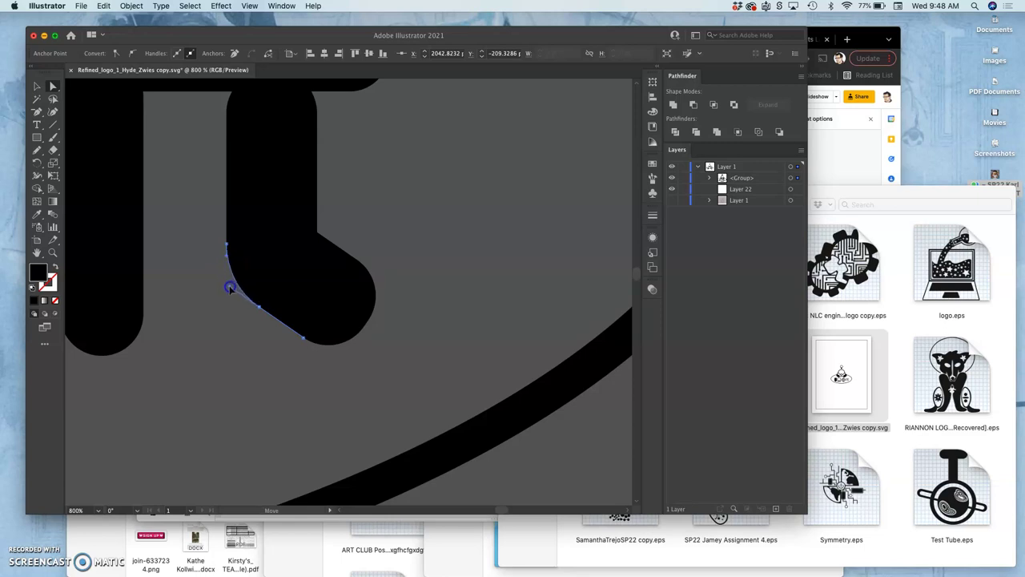
pyautogui.click(238, 323)
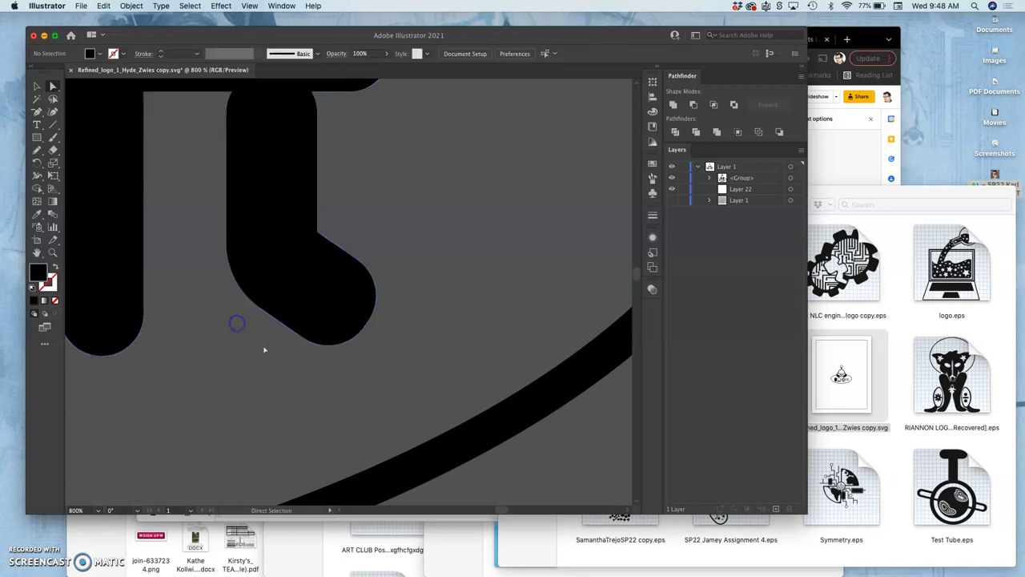
pyautogui.scroll(3, 429, 238)
pyautogui.scroll(1, 429, 238)
pyautogui.hscroll(-5, 429, 238)
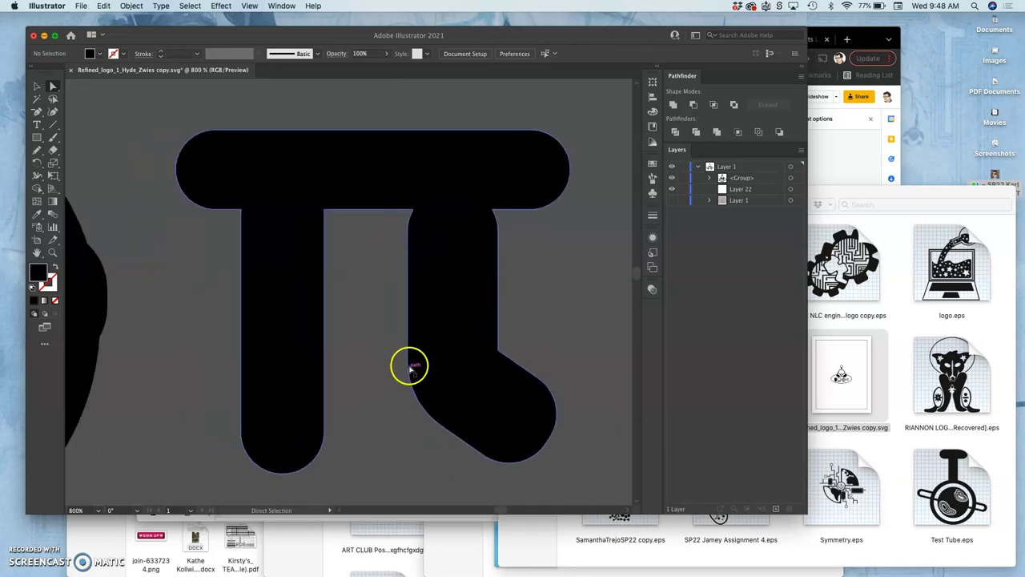
# - Raise the inner anchor at the top of the π's right leg up to the crossbar
pyautogui.click(434, 246)
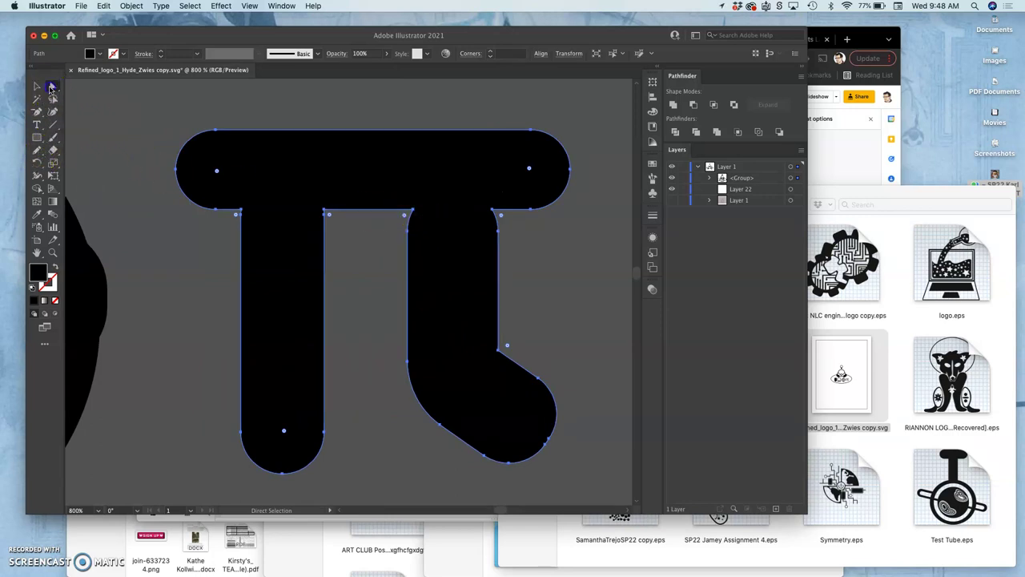
pyautogui.click(406, 231)
pyautogui.click(390, 246)
pyautogui.click(406, 230)
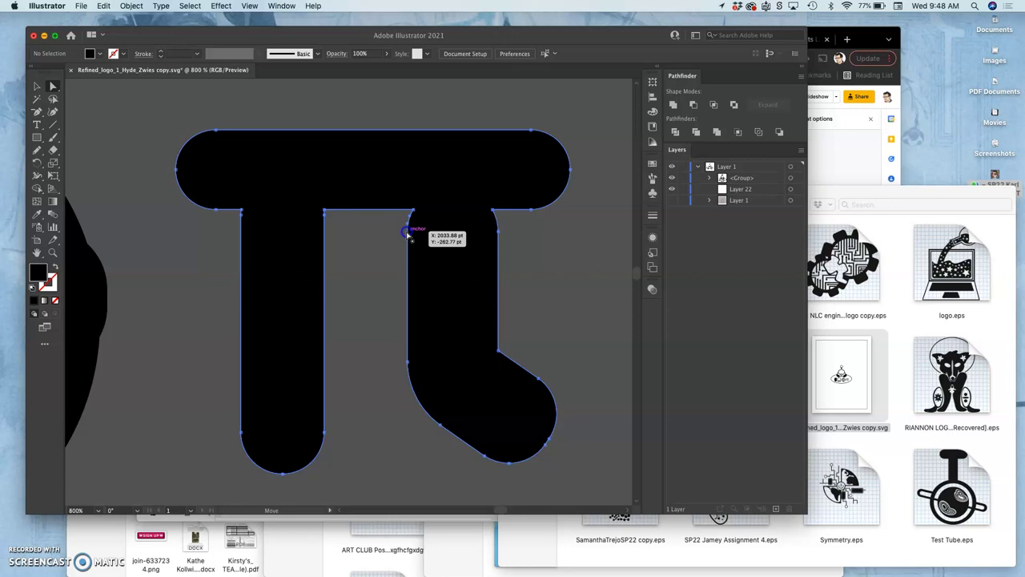
pyautogui.moveTo(409, 230); pyautogui.dragTo(407, 209)
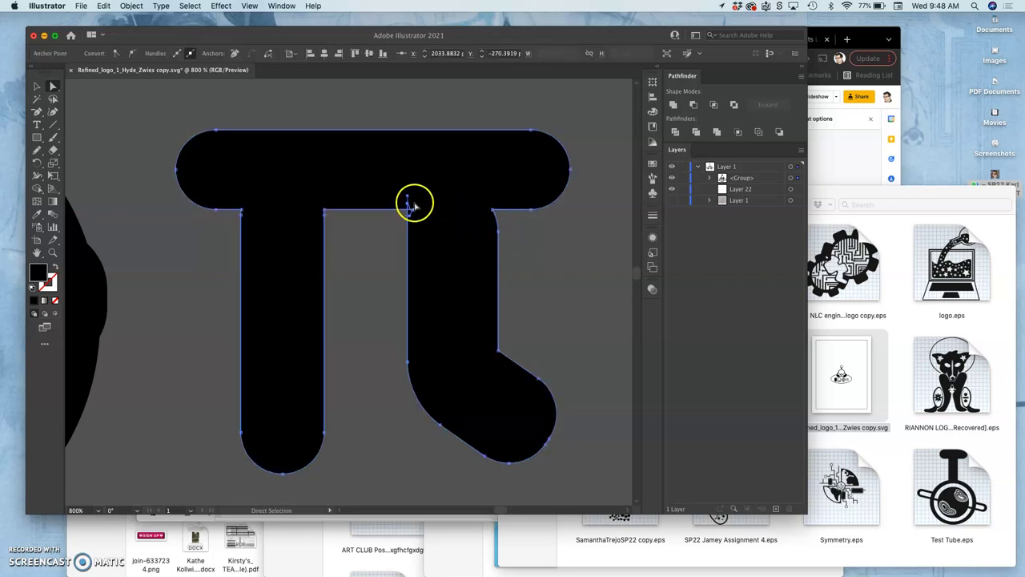
# - Raise the right-edge anchor to the crossbar and zoom in closely on the join
pyautogui.click(499, 232)
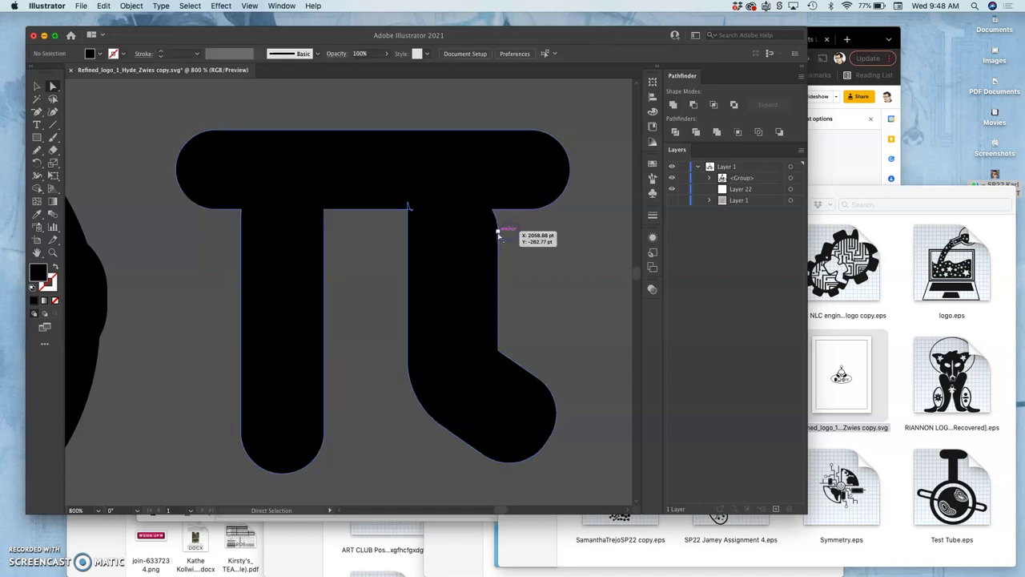
pyautogui.moveTo(498, 233); pyautogui.dragTo(497, 207)
pyautogui.click(531, 249)
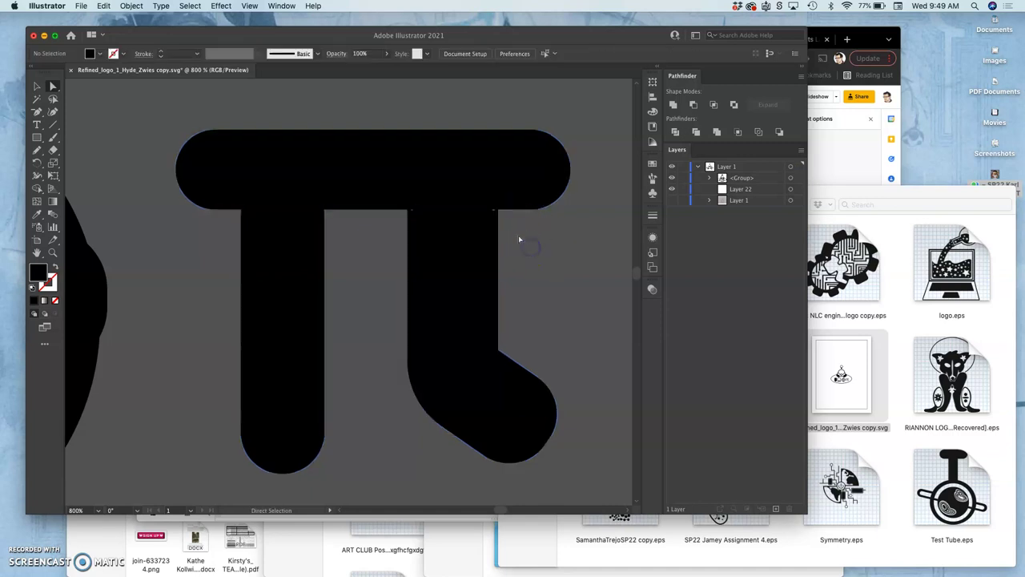
pyautogui.click(520, 238)
pyautogui.click(520, 238)
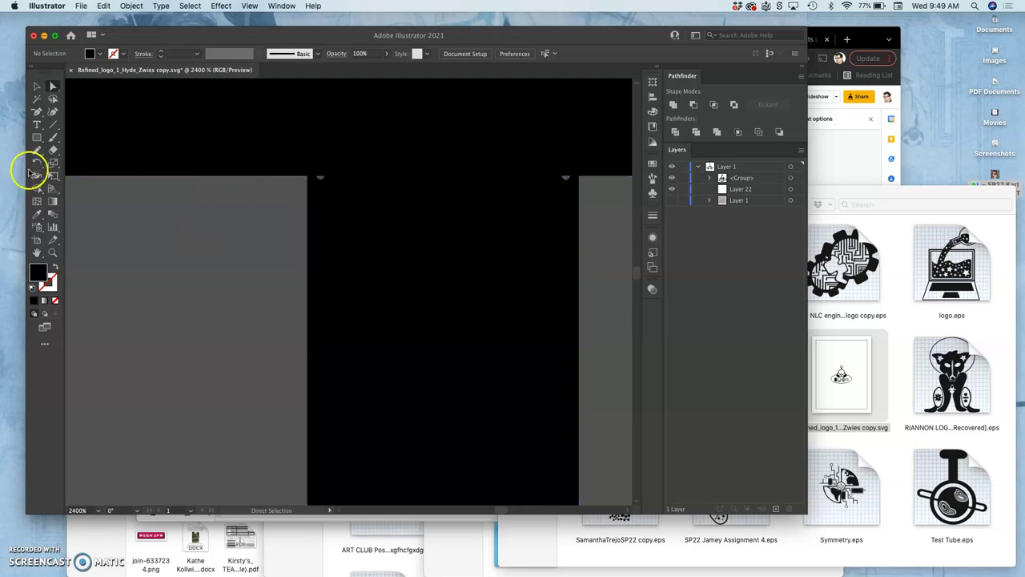
pyautogui.moveTo(53, 137); pyautogui.dragTo(96, 149)
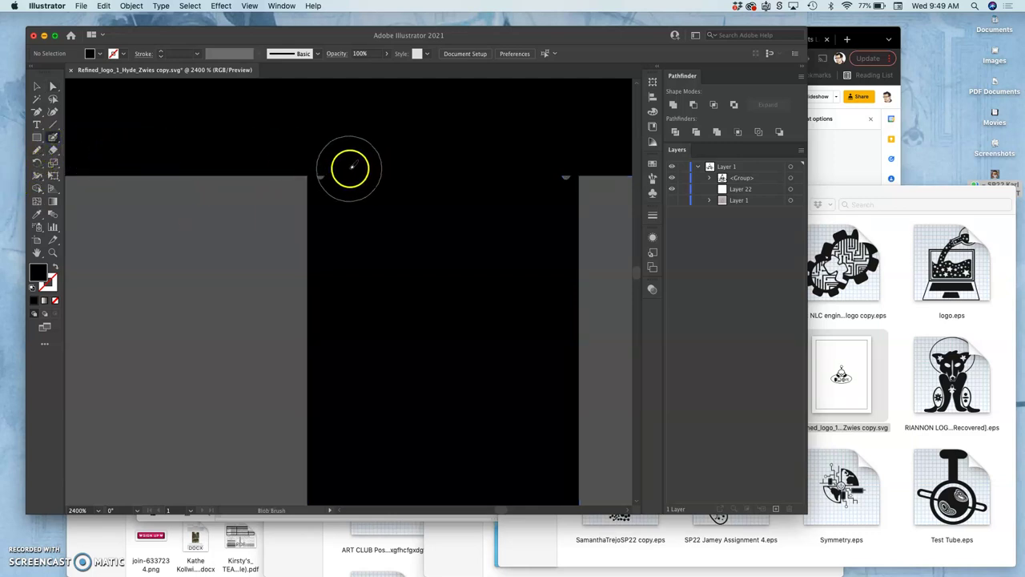
pyautogui.hotkey('shift', 'x')
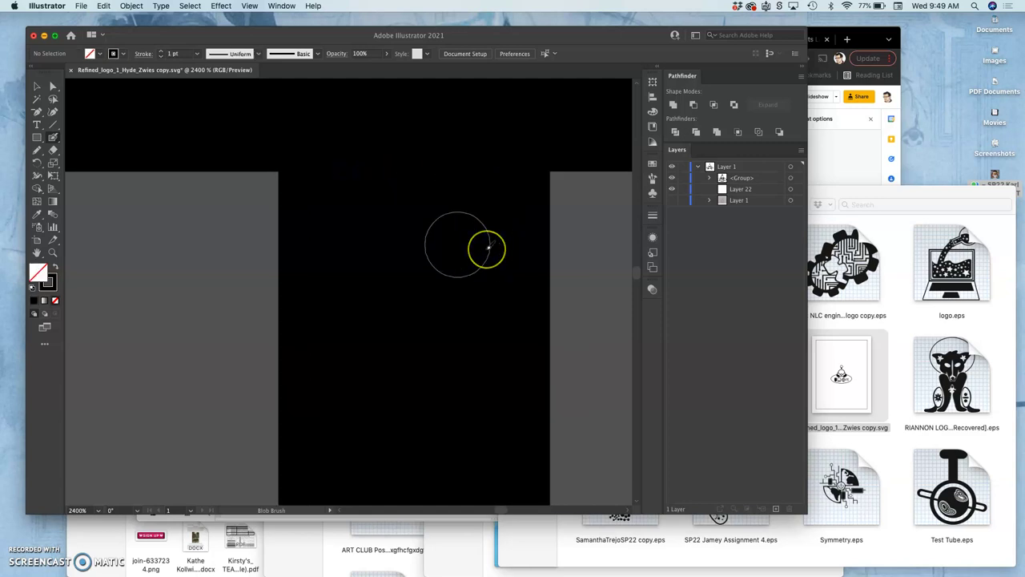
pyautogui.hscroll(3, 486, 245)
pyautogui.scroll(-5, 486, 249)
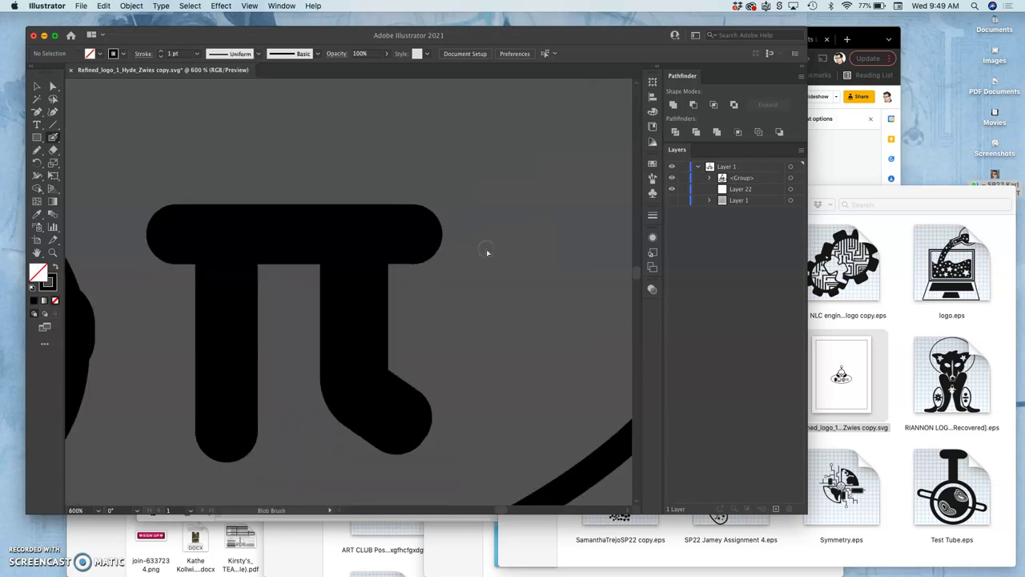
pyautogui.hscroll(-10, 486, 253)
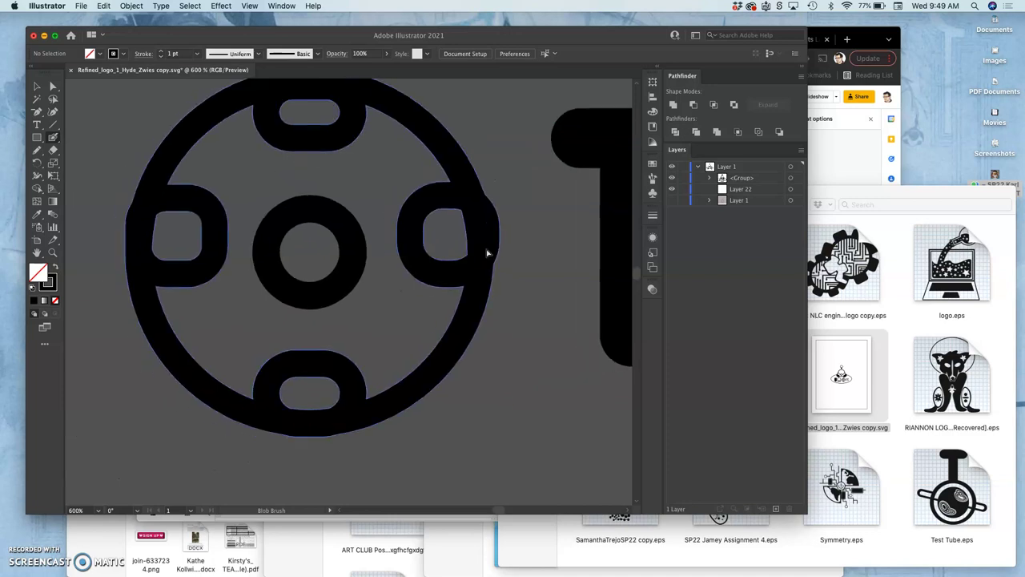
pyautogui.hscroll(-7, 486, 254)
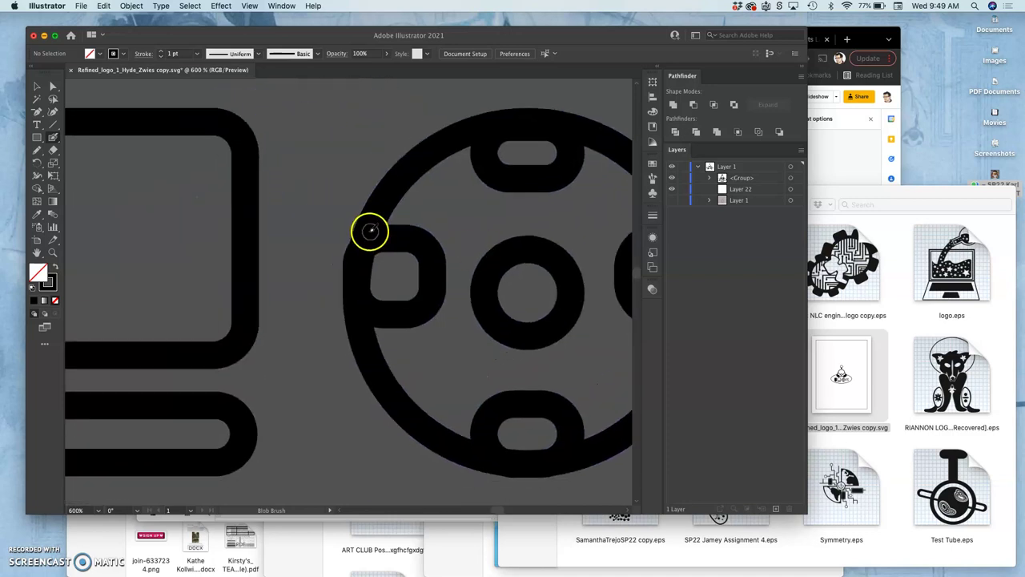
pyautogui.scroll(-5, 297, 255)
pyautogui.hscroll(8, 297, 255)
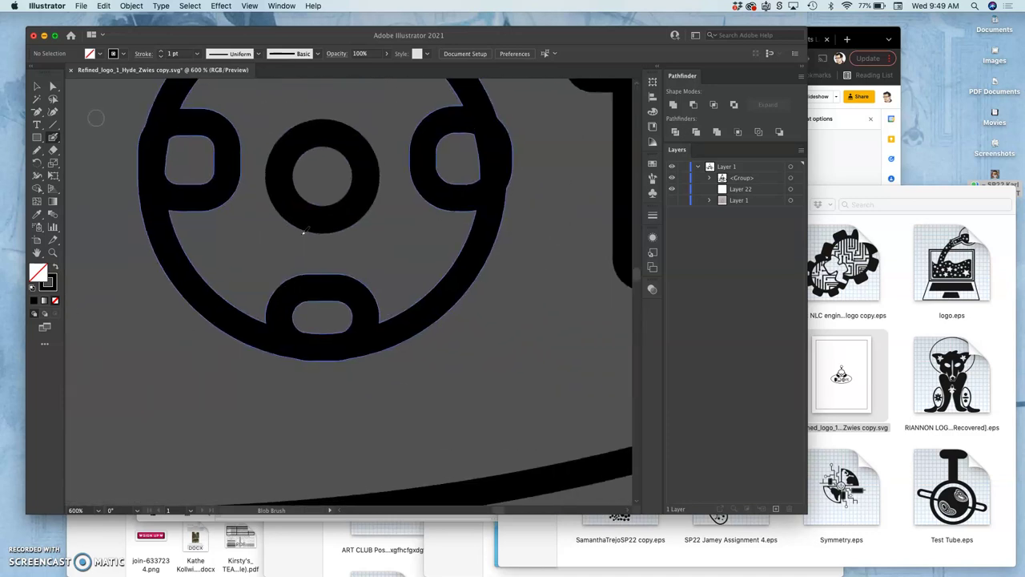
pyautogui.scroll(-8, 305, 232)
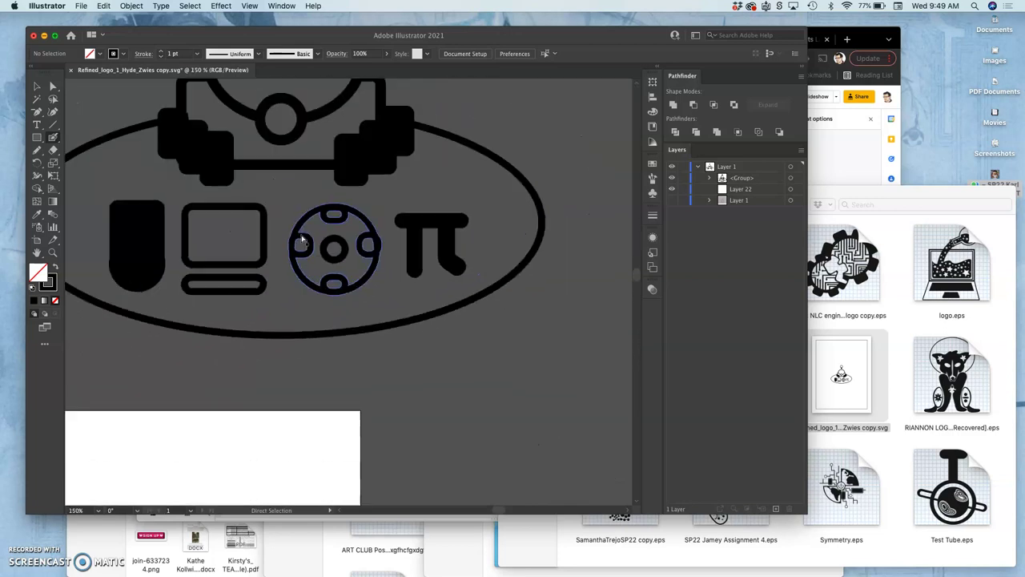
pyautogui.scroll(-1, 303, 238)
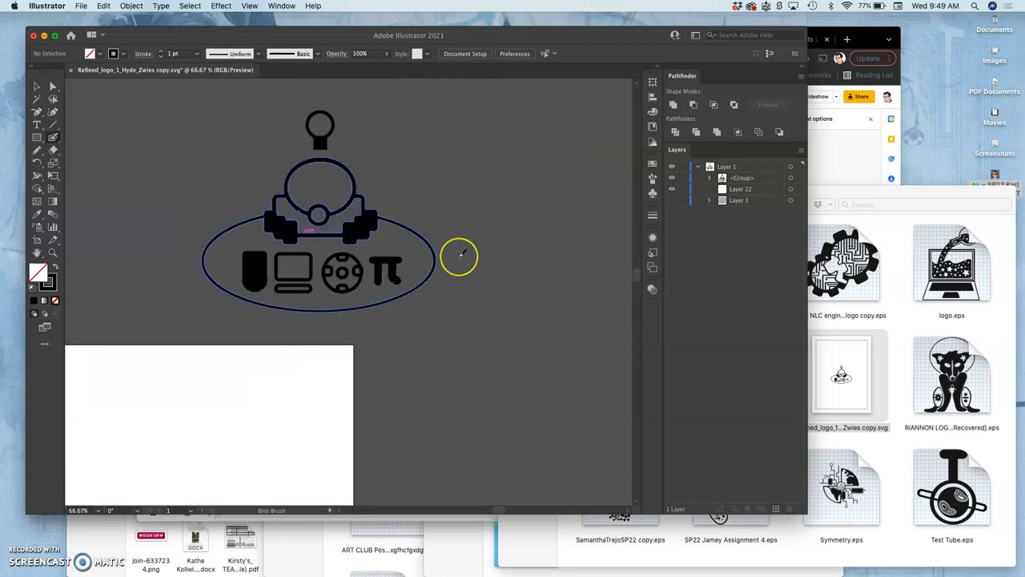
pyautogui.scroll(5, 460, 257)
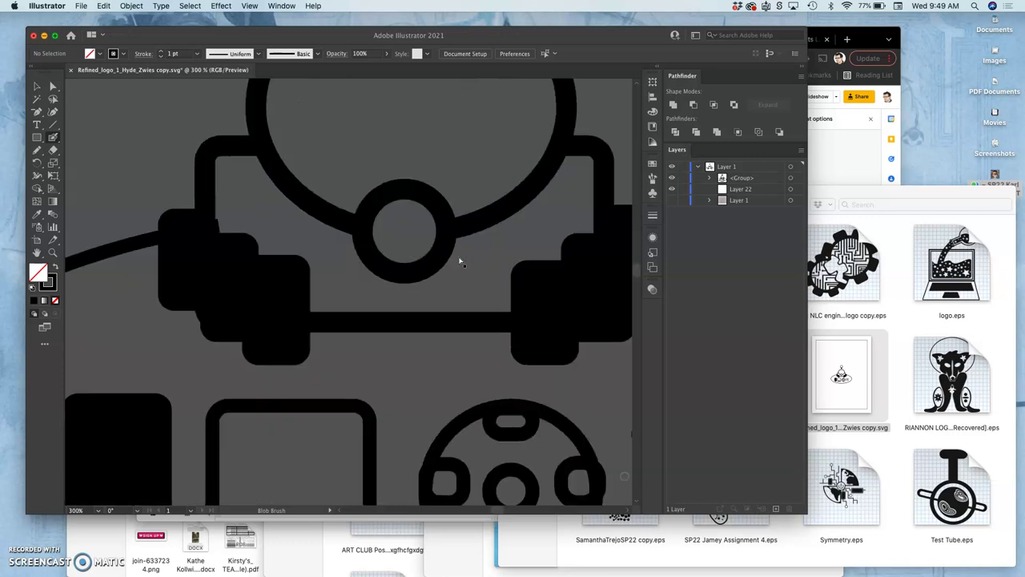
pyautogui.hscroll(-2, 460, 261)
pyautogui.scroll(1, 460, 262)
pyautogui.moveTo(328, 201); pyautogui.dragTo(332, 206)
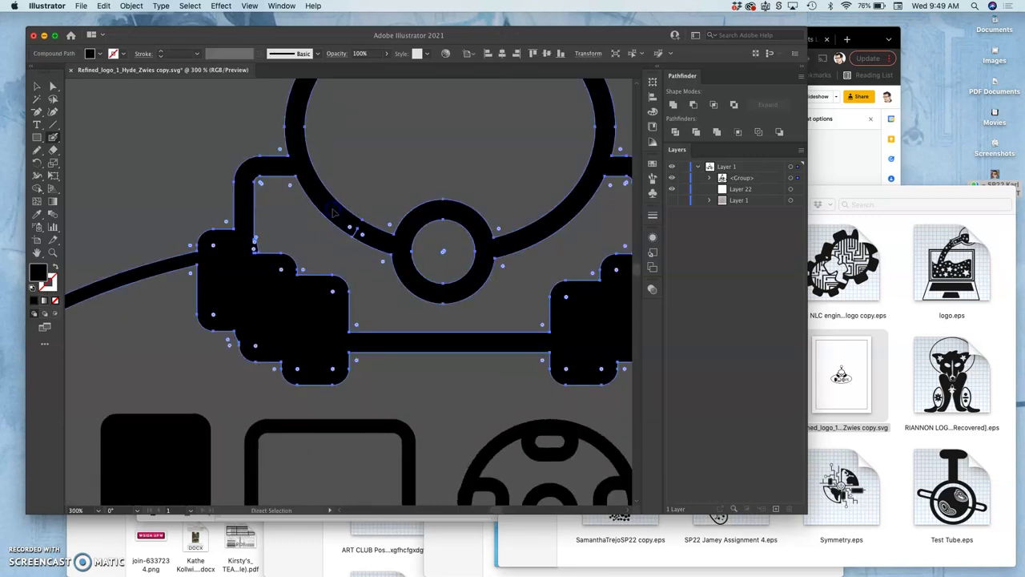
pyautogui.scroll(3, 337, 208)
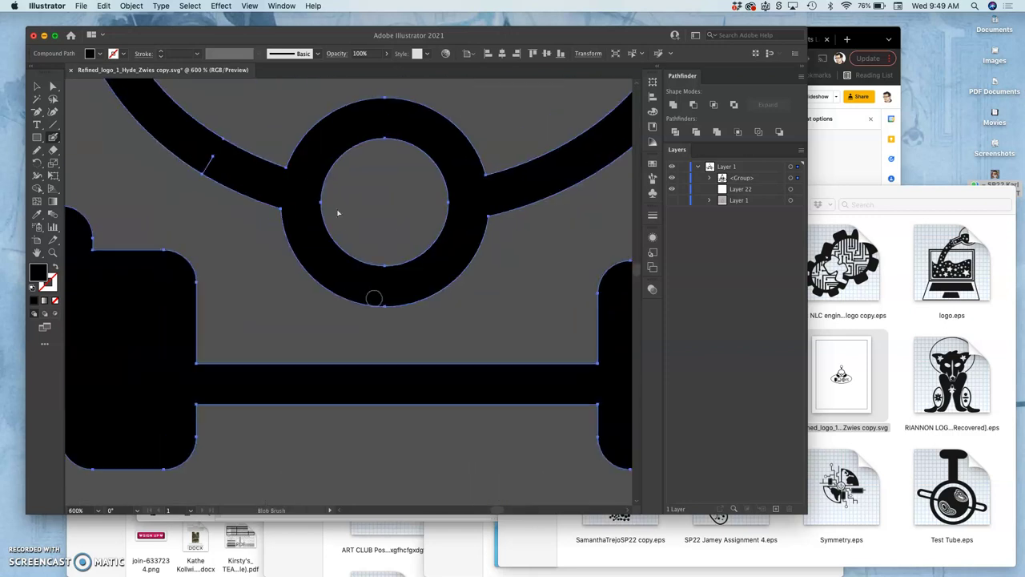
pyautogui.moveTo(224, 152); pyautogui.dragTo(212, 157)
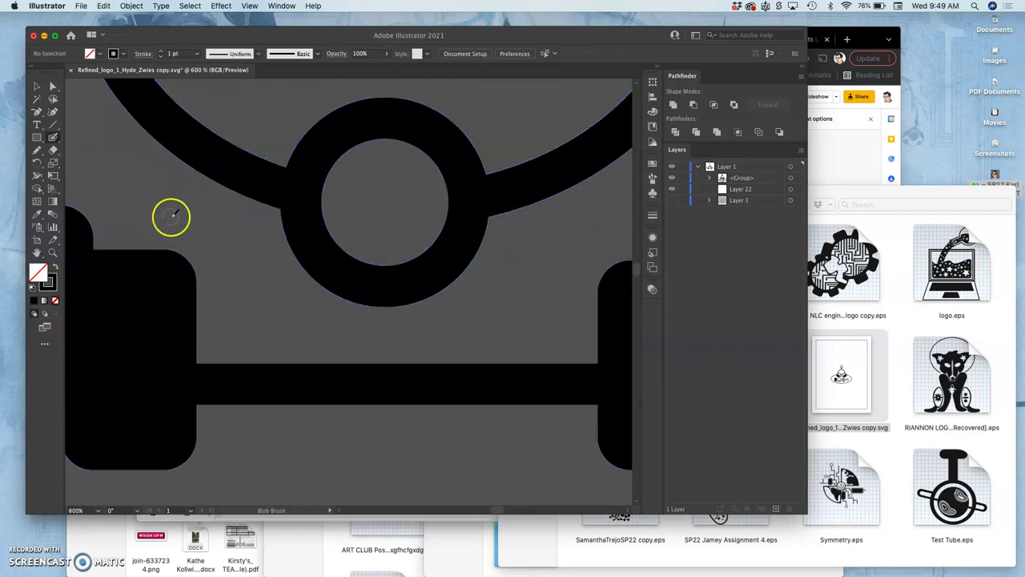
pyautogui.hscroll(-5, 171, 215)
pyautogui.press('a')
pyautogui.press('super+minus')
pyautogui.press('super+minus')
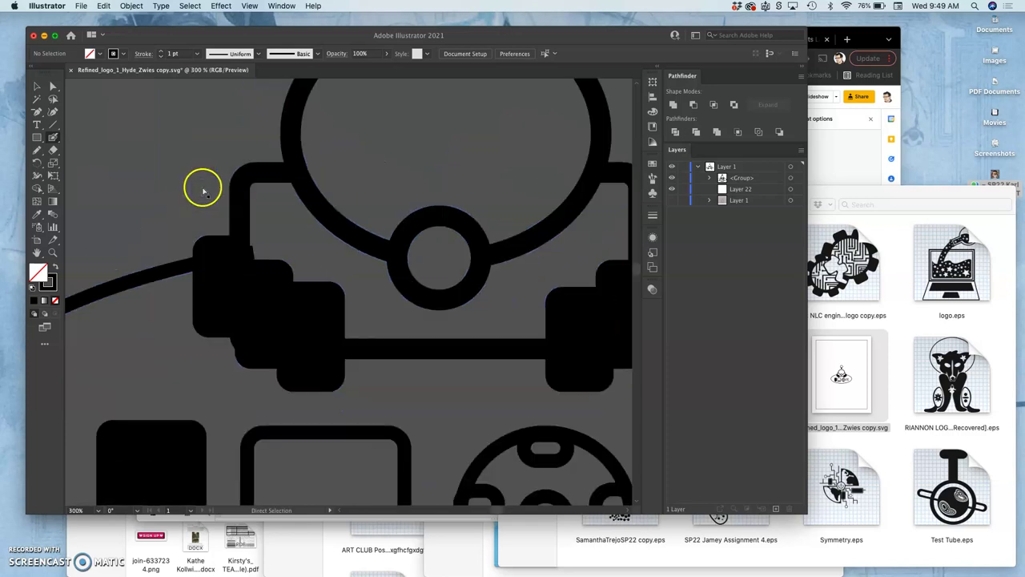
pyautogui.press('super+minus')
pyautogui.press('super+minus')
pyautogui.press('super+minus')
pyautogui.press('super+minus')
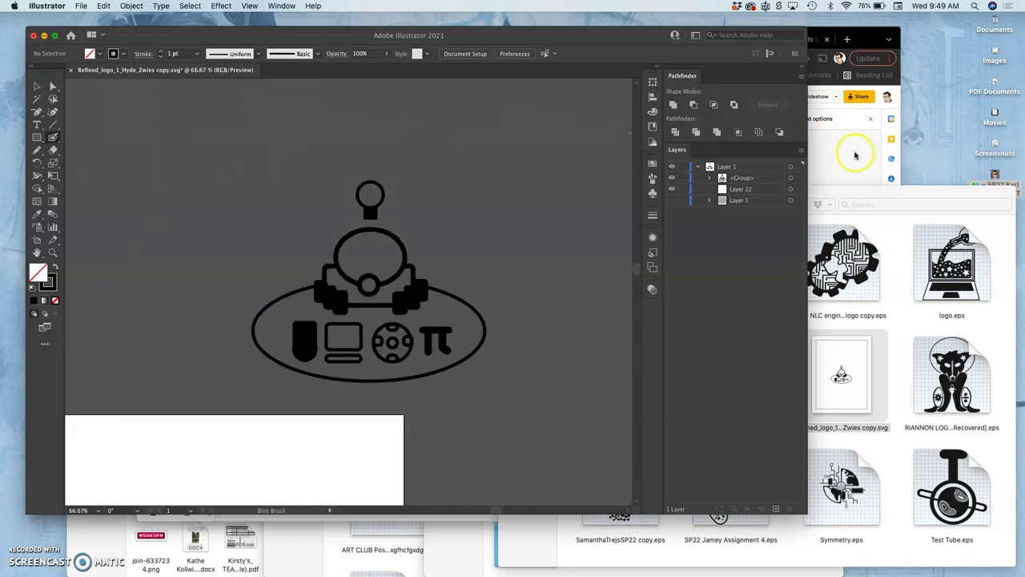
pyautogui.click(856, 154)
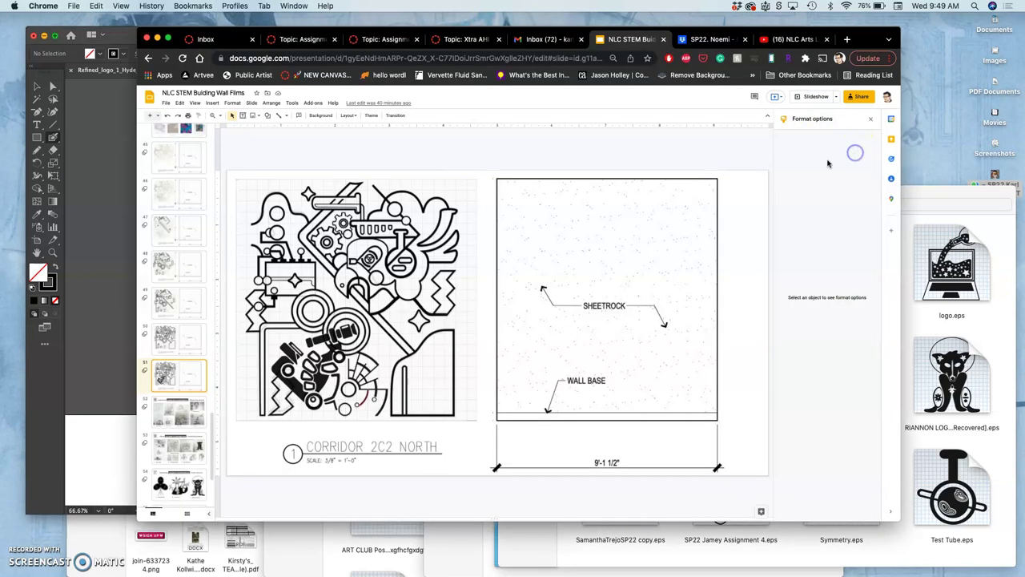
pyautogui.click(181, 484)
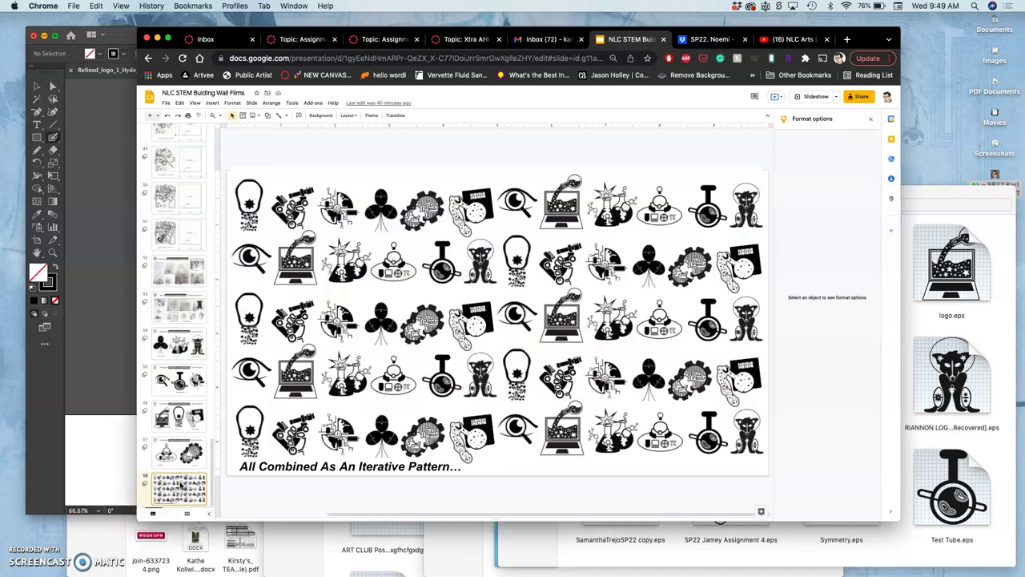
pyautogui.click(106, 293)
# - Zoom out to the full artboard, then select and deselect the robot logo group
pyautogui.press('super+minus')
pyautogui.press('super+minus')
pyautogui.press('super+minus')
pyautogui.press('super+minus')
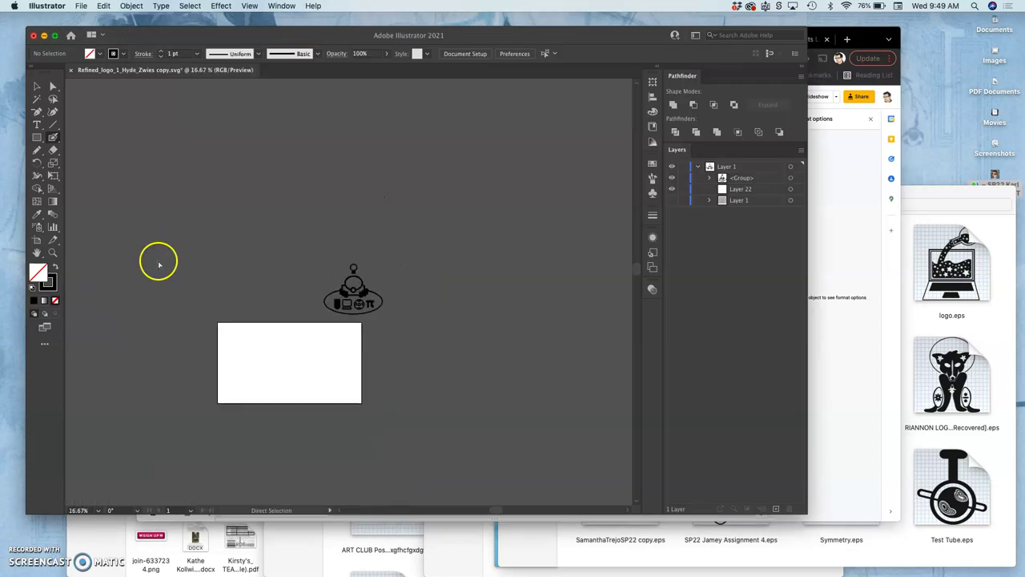
pyautogui.click(36, 86)
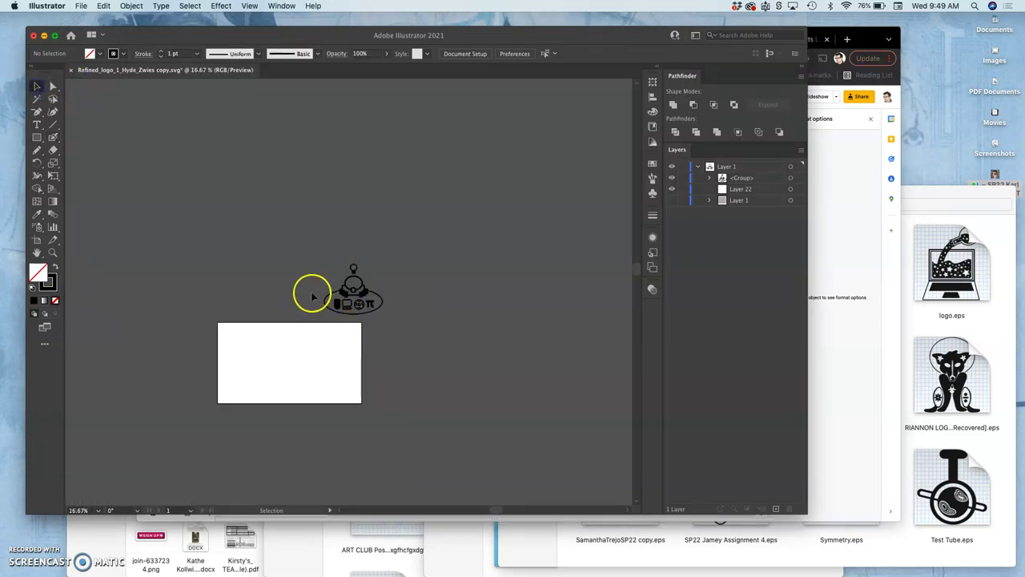
pyautogui.moveTo(311, 262); pyautogui.dragTo(305, 369)
pyautogui.click(398, 362)
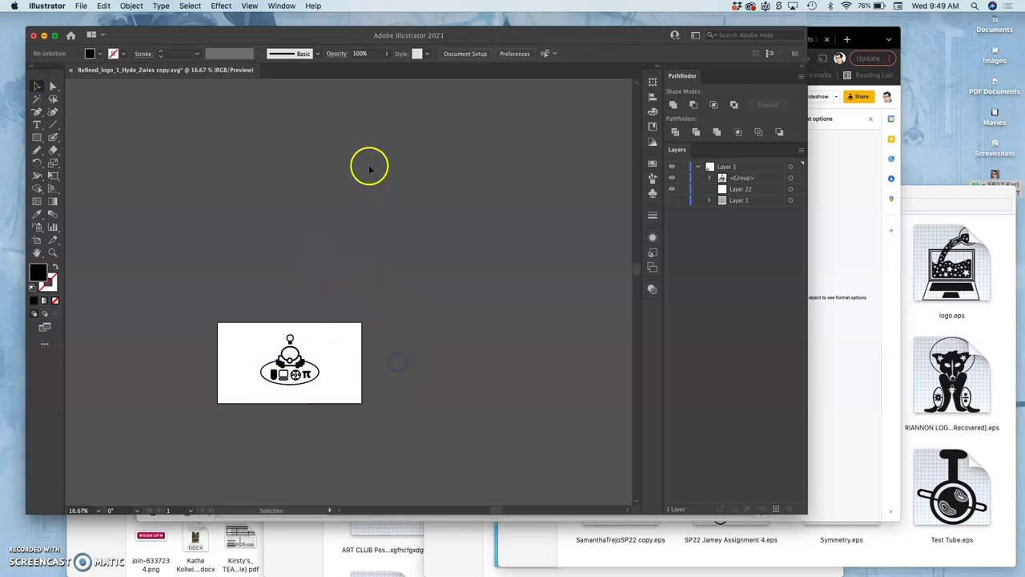
# - Save a copy of the logo with the format changed from SVG to Illustrator EPS
pyautogui.click(82, 6)
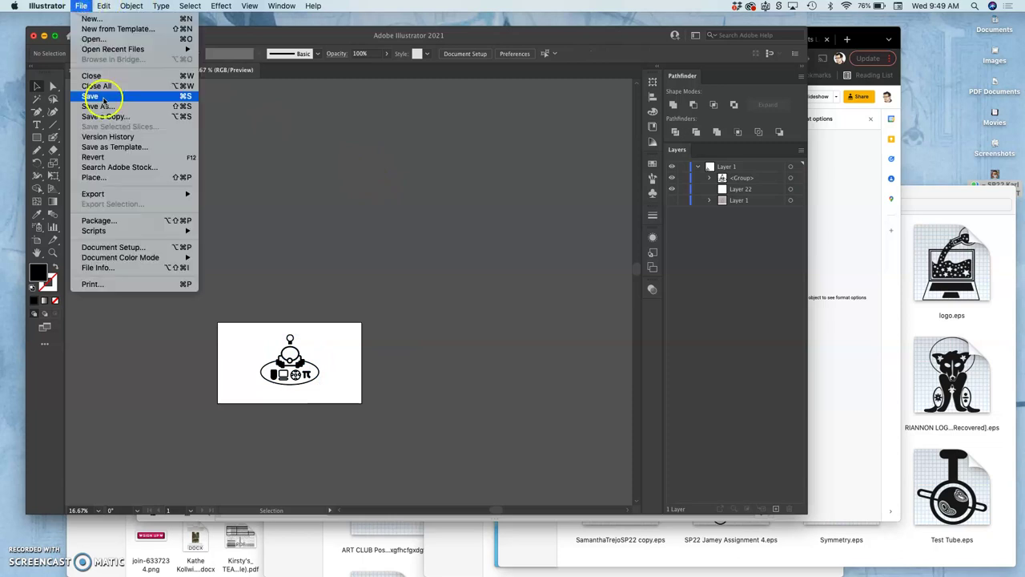
pyautogui.click(102, 104)
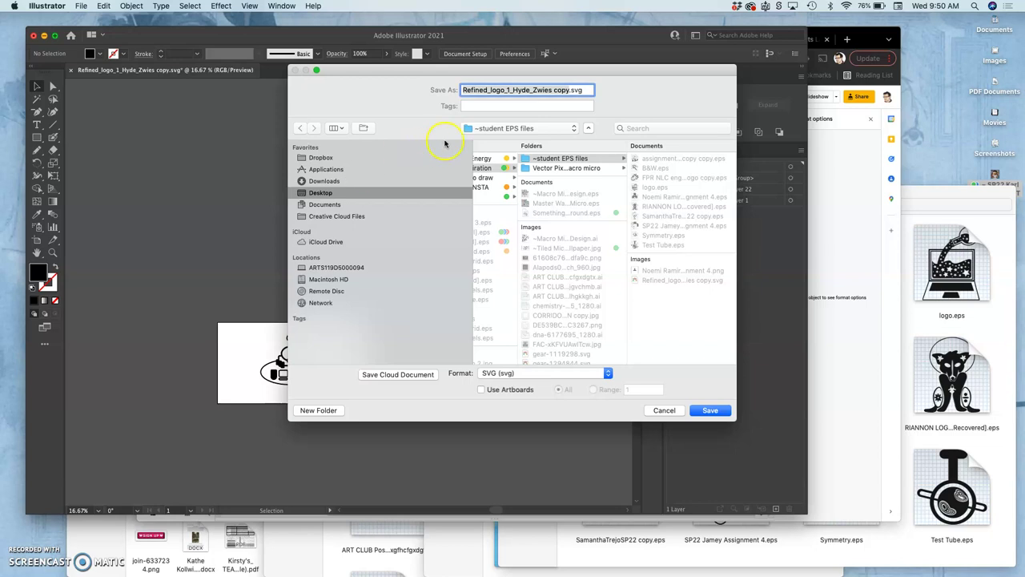
pyautogui.click(507, 373)
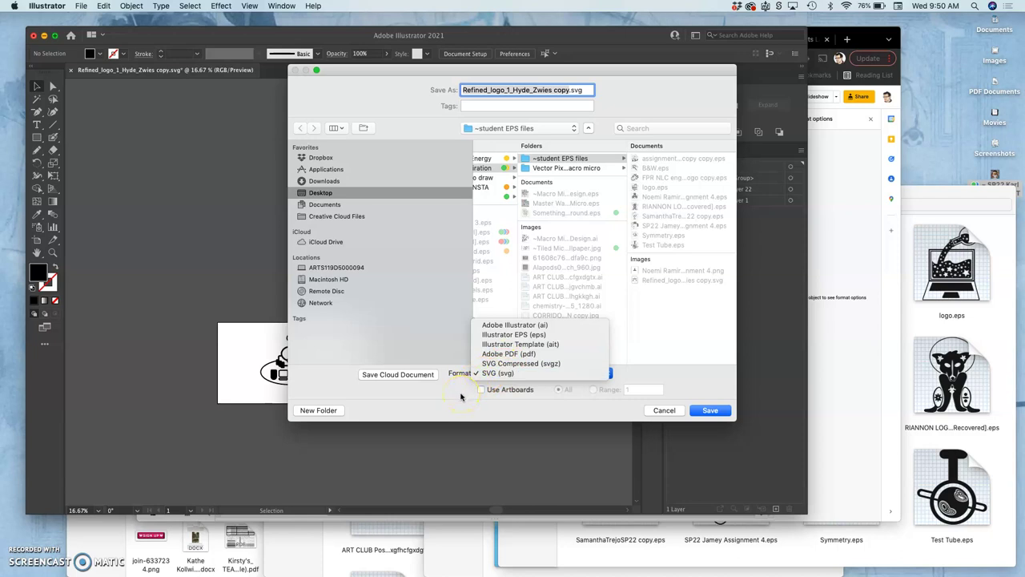
pyautogui.click(503, 335)
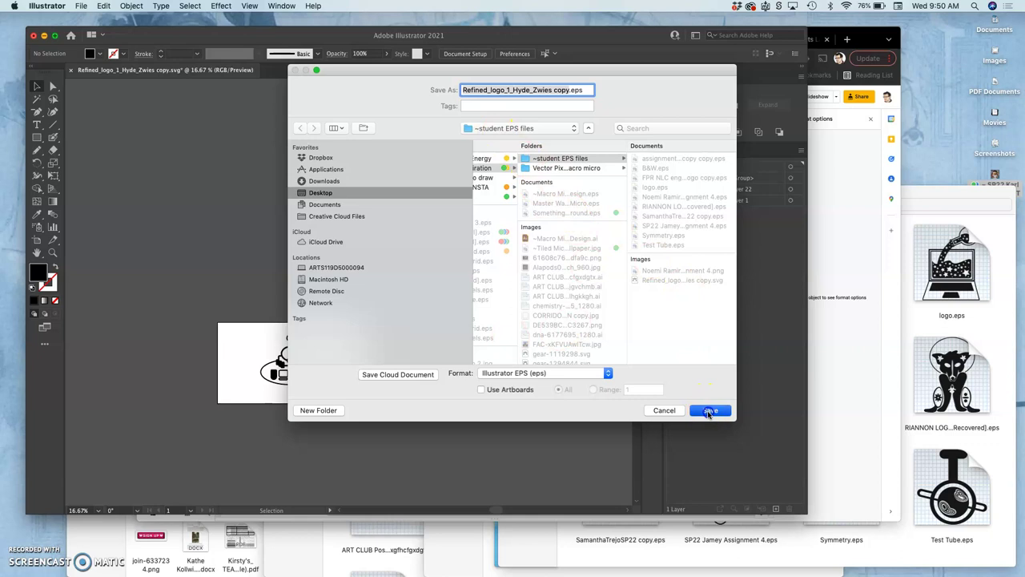
pyautogui.press('Return')
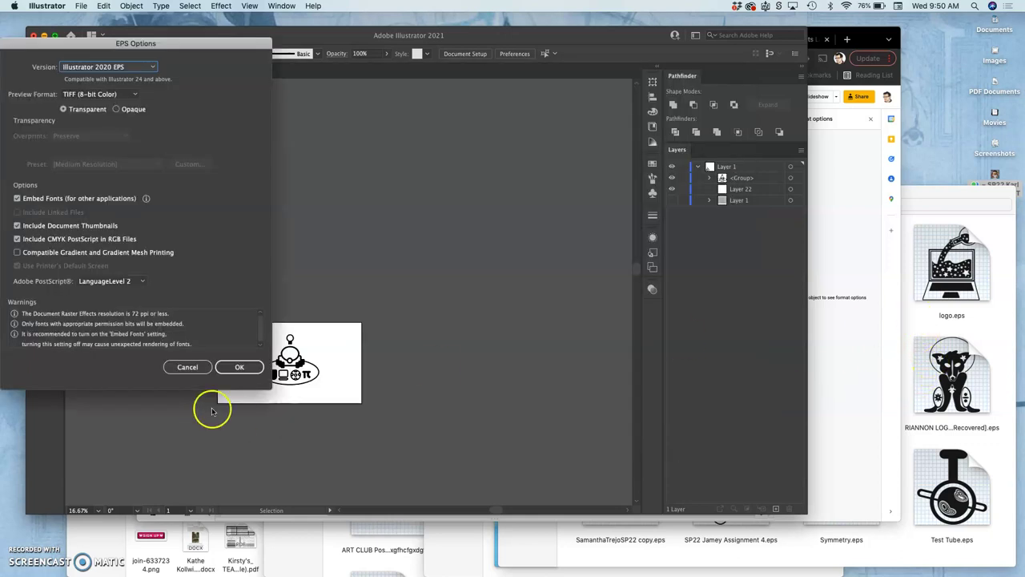
# - Accept the EPS Options and bring the student EPS files folder forward in Finder
pyautogui.click(239, 367)
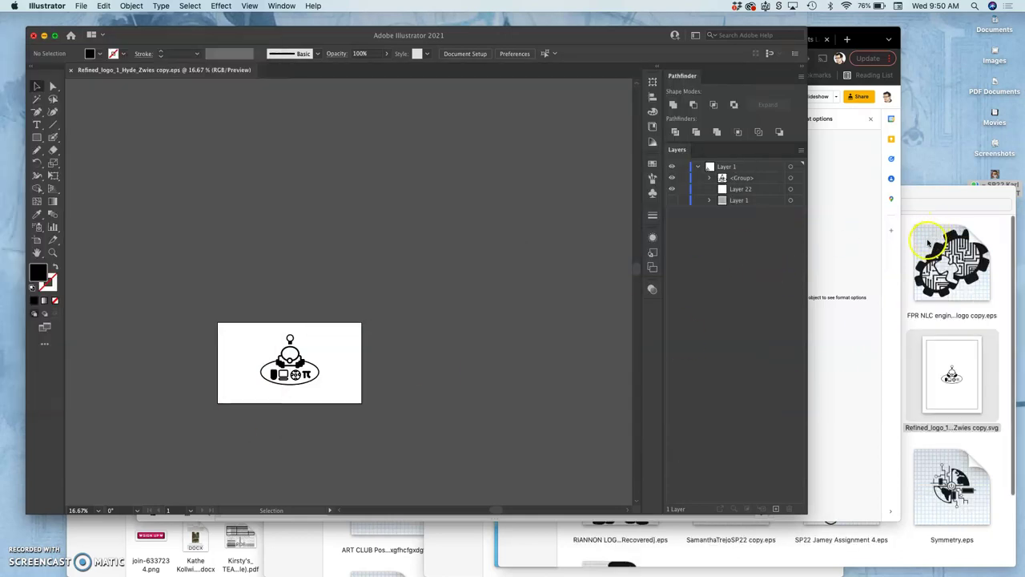
pyautogui.click(911, 290)
pyautogui.scroll(-3, 881, 369)
pyautogui.scroll(-1, 882, 373)
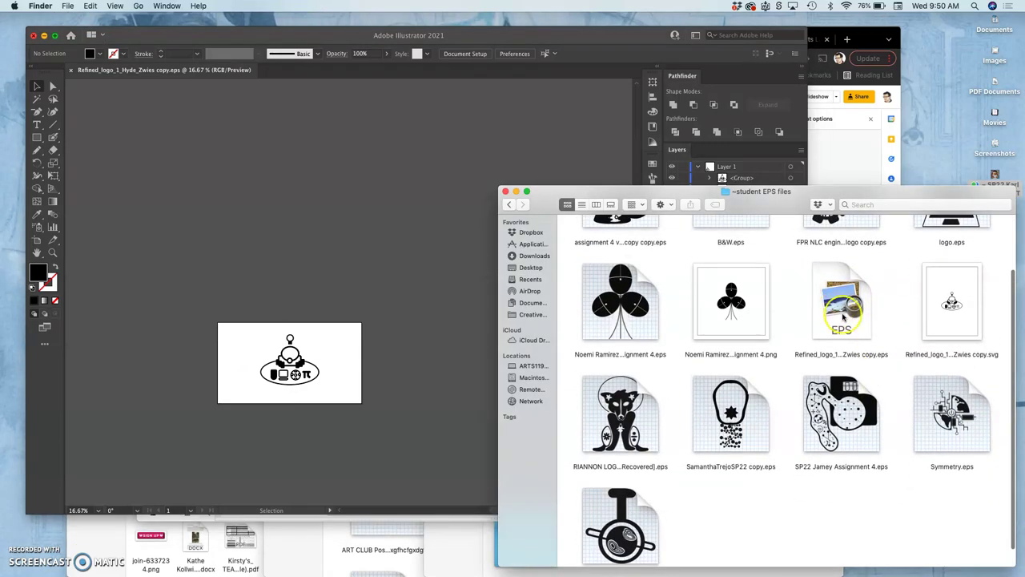
# - Move the logo's SVG copy to the Trash and select the new EPS copy
pyautogui.rightClick(955, 319)
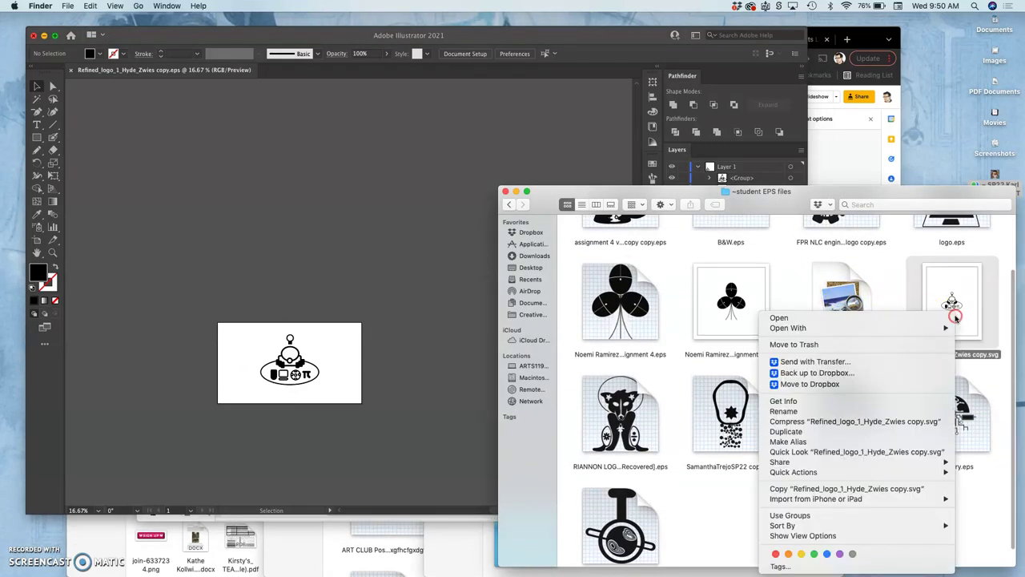
pyautogui.click(892, 347)
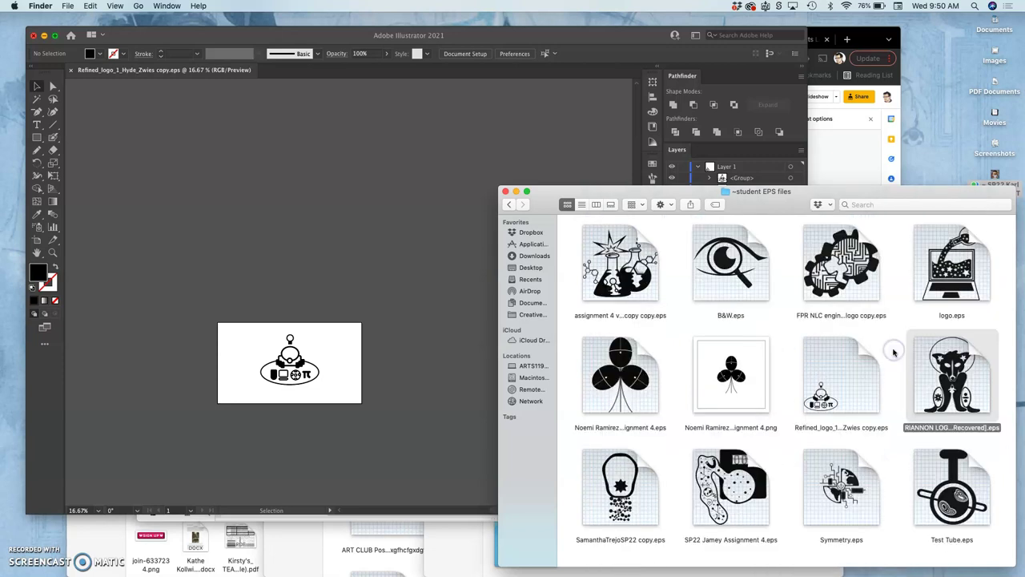
pyautogui.click(872, 388)
# - View the robot logo EPS copy in Preview, then close the Preview window
pyautogui.doubleClick(841, 386)
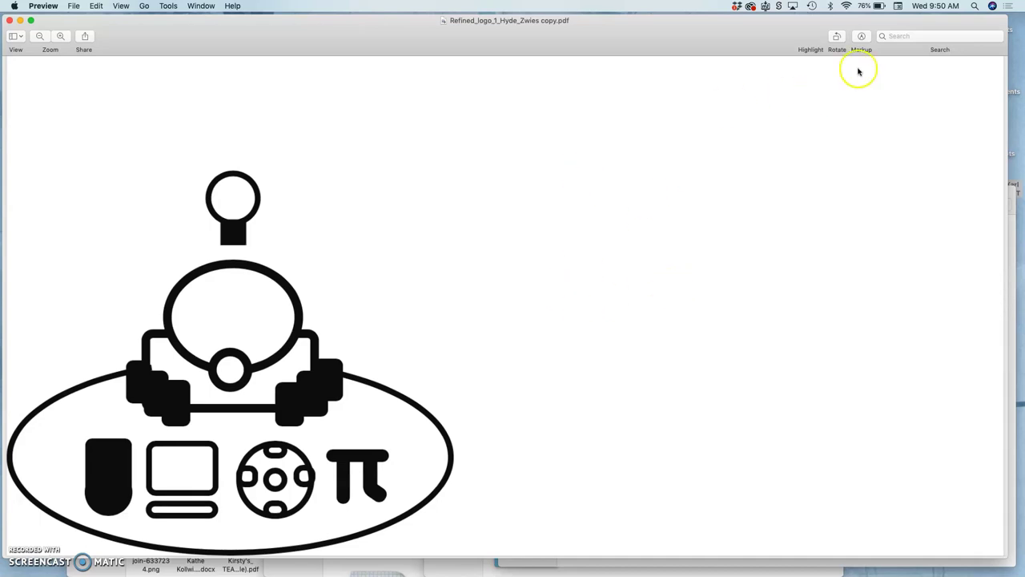
pyautogui.scroll(-2, 835, 167)
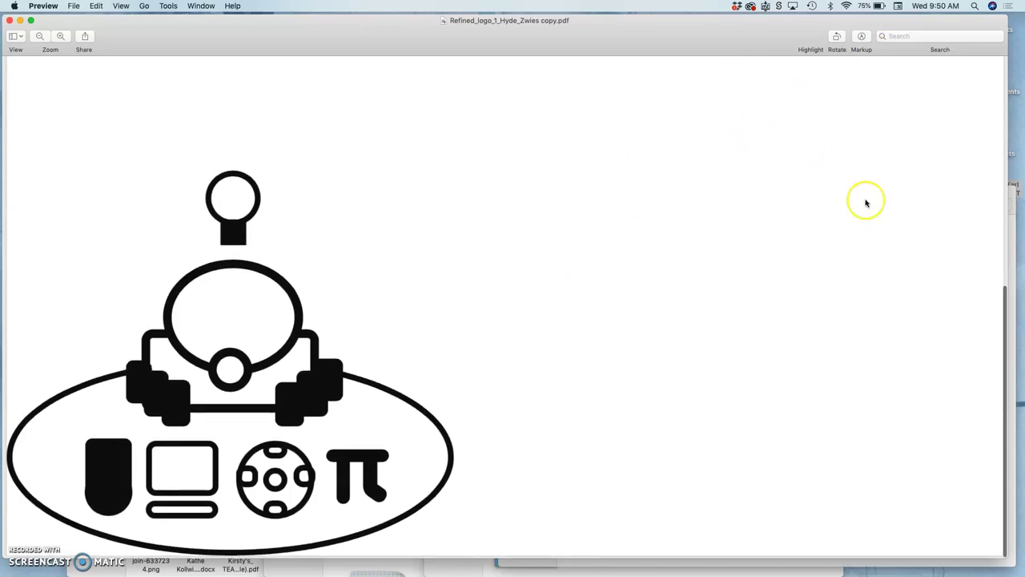
pyautogui.click(10, 21)
# - Back in Illustrator, select and deselect the logo, then close the EPS document's tab
pyautogui.click(335, 253)
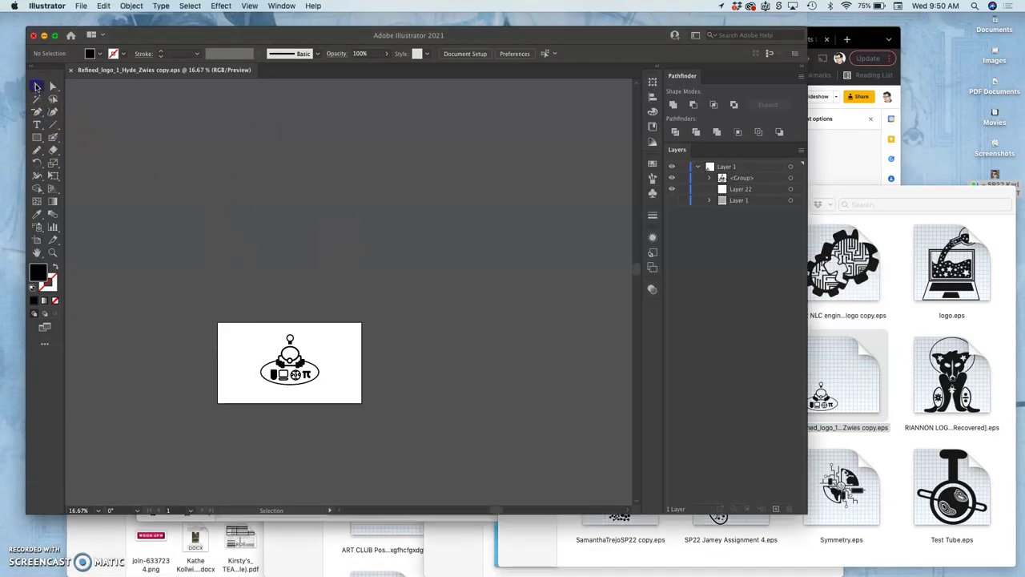
pyautogui.click(465, 359)
pyautogui.moveTo(471, 396); pyautogui.dragTo(471, 403)
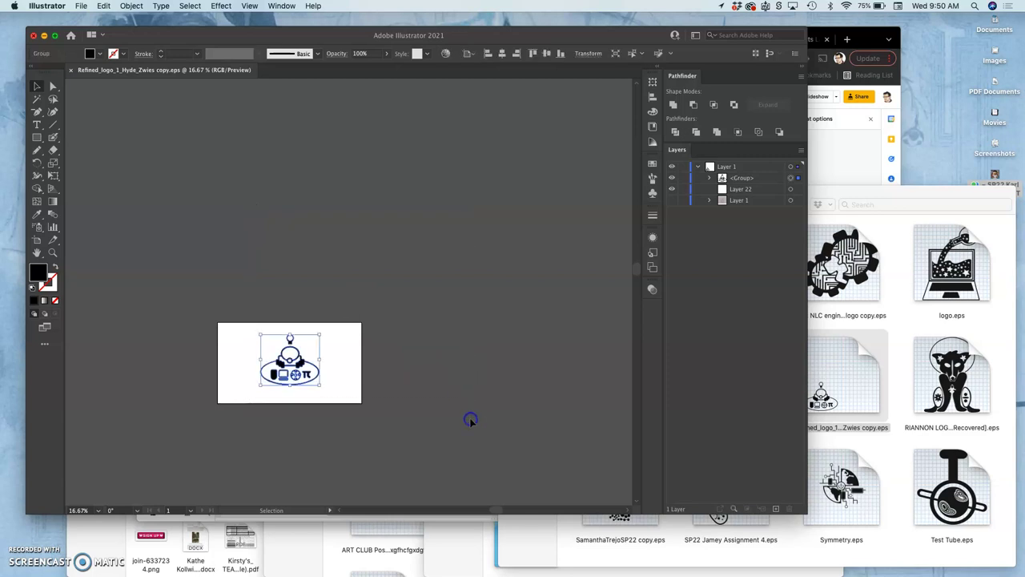
pyautogui.click(485, 275)
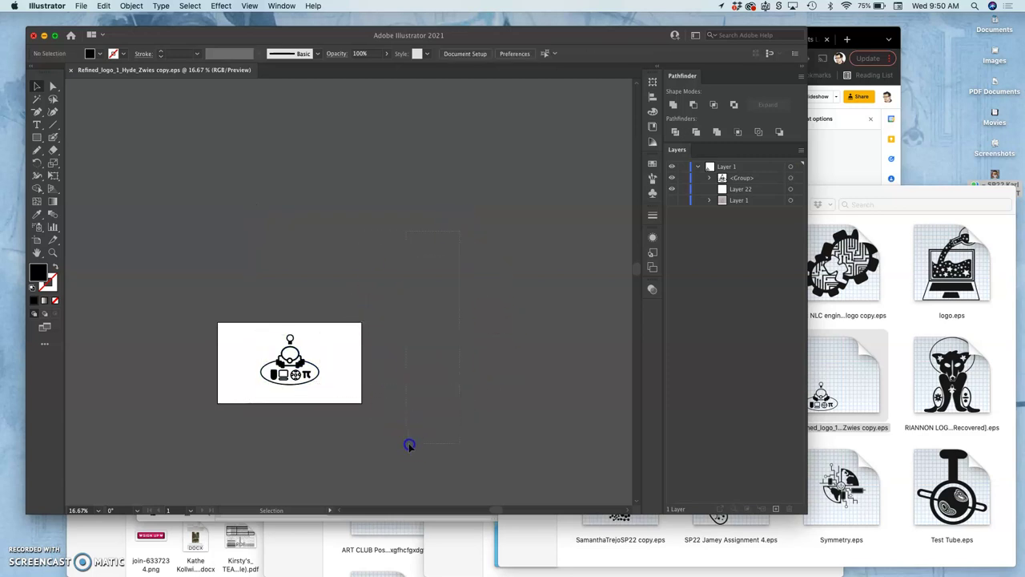
pyautogui.click(553, 268)
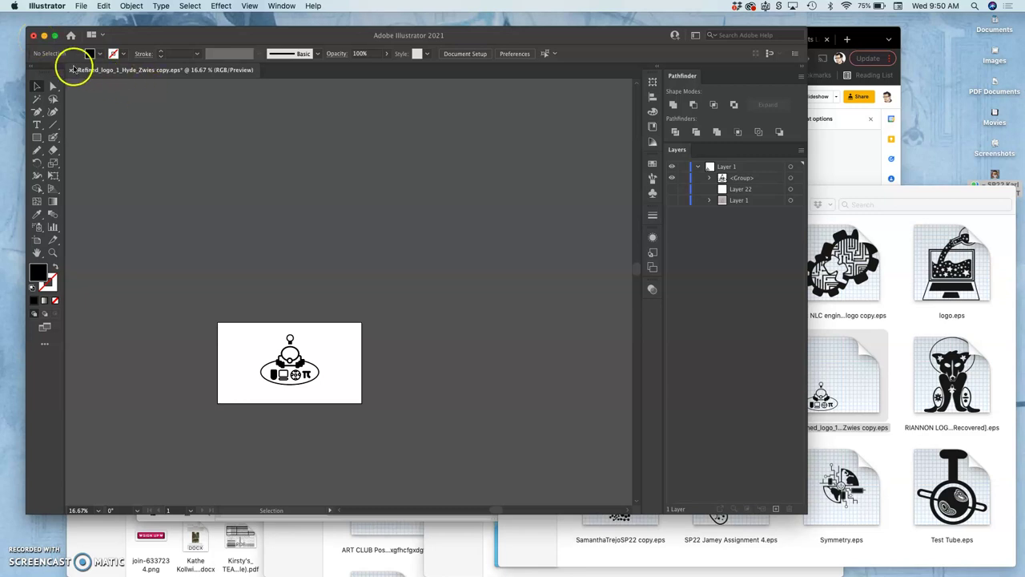
pyautogui.click(71, 70)
pyautogui.click(518, 296)
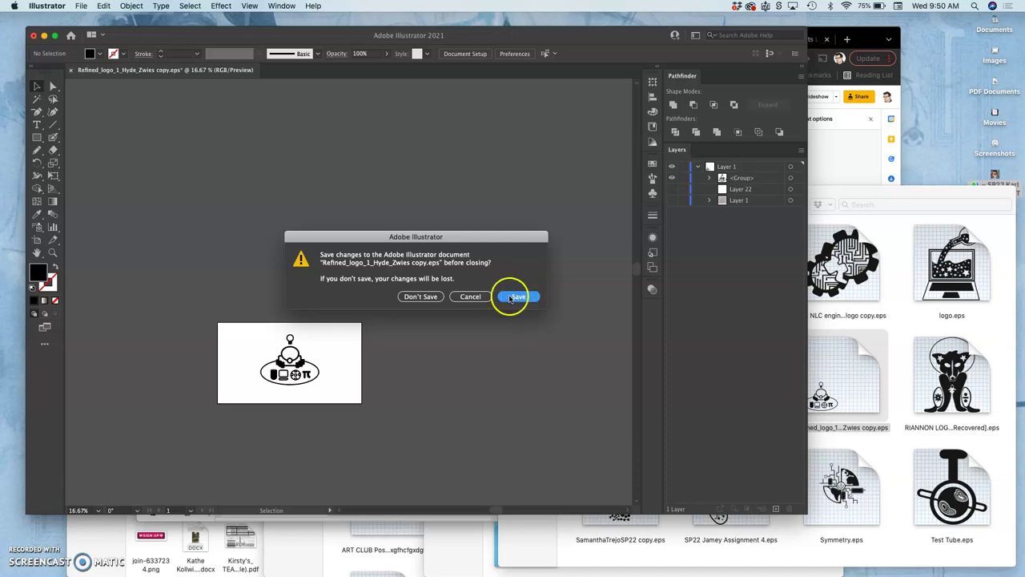
# - Discard the robot logo changes, then open the clover EPS with Adobe Illustrator 2021
pyautogui.click(422, 297)
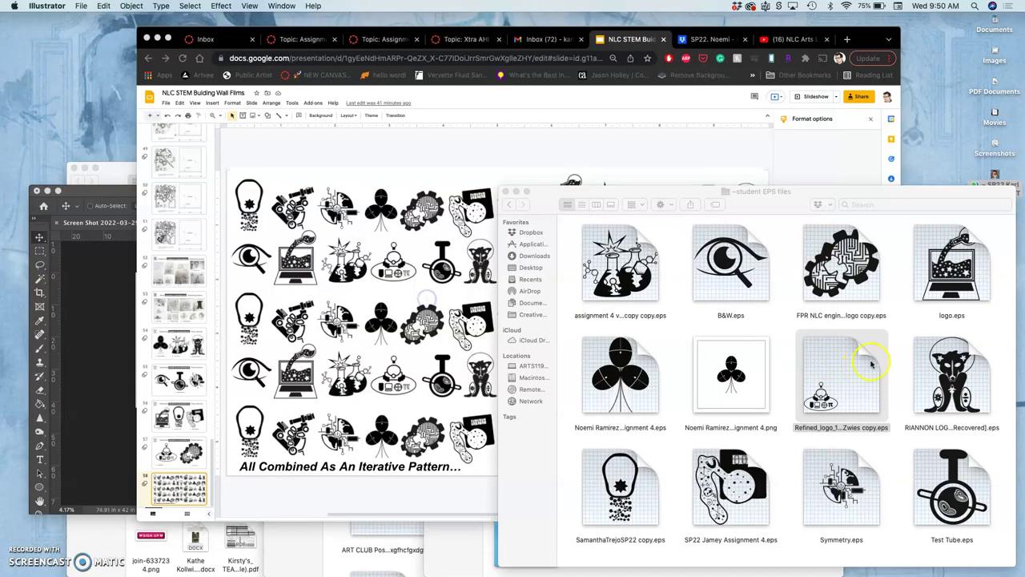
pyautogui.click(877, 362)
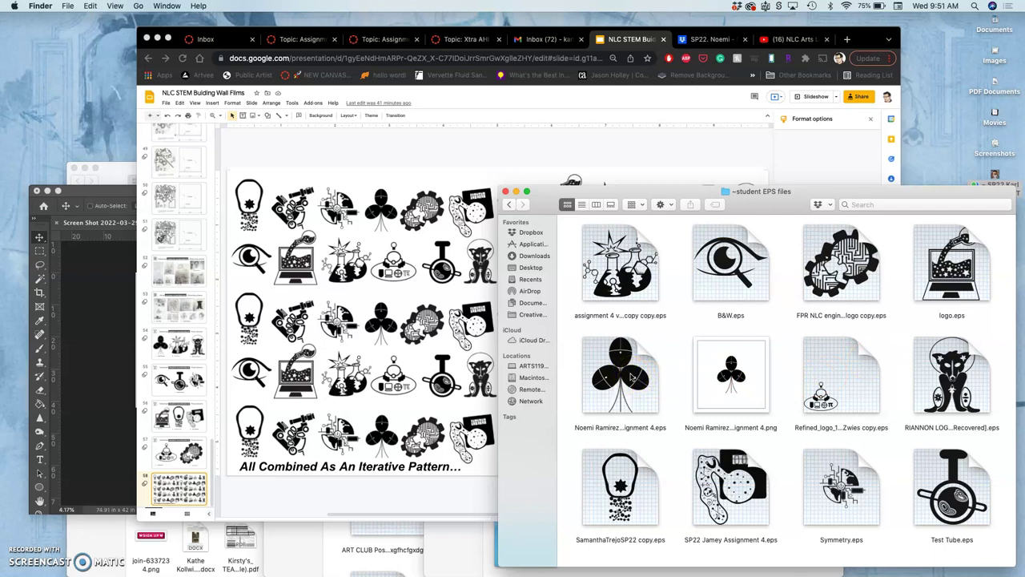
pyautogui.rightClick(632, 377)
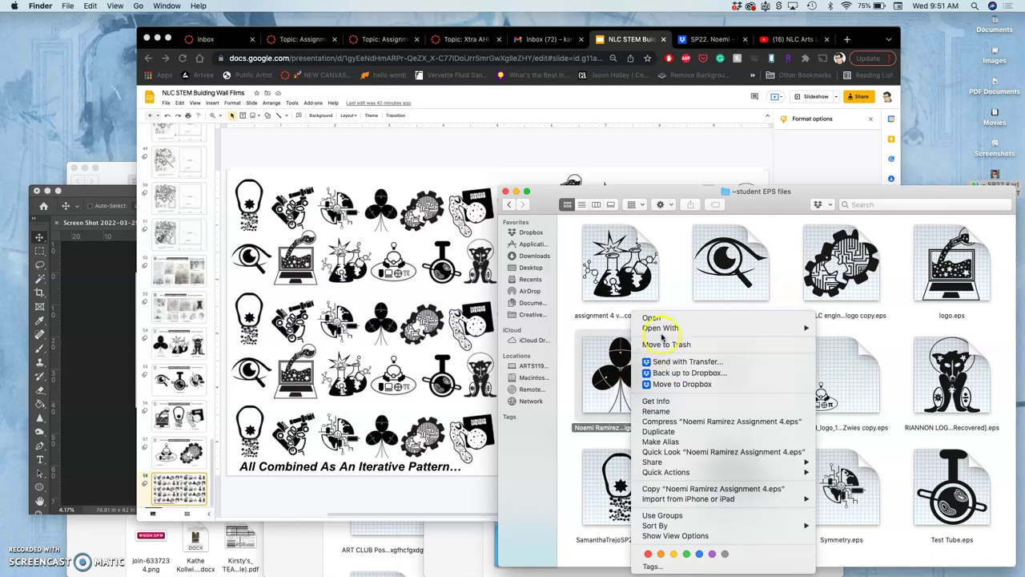
pyautogui.moveTo(661, 328)
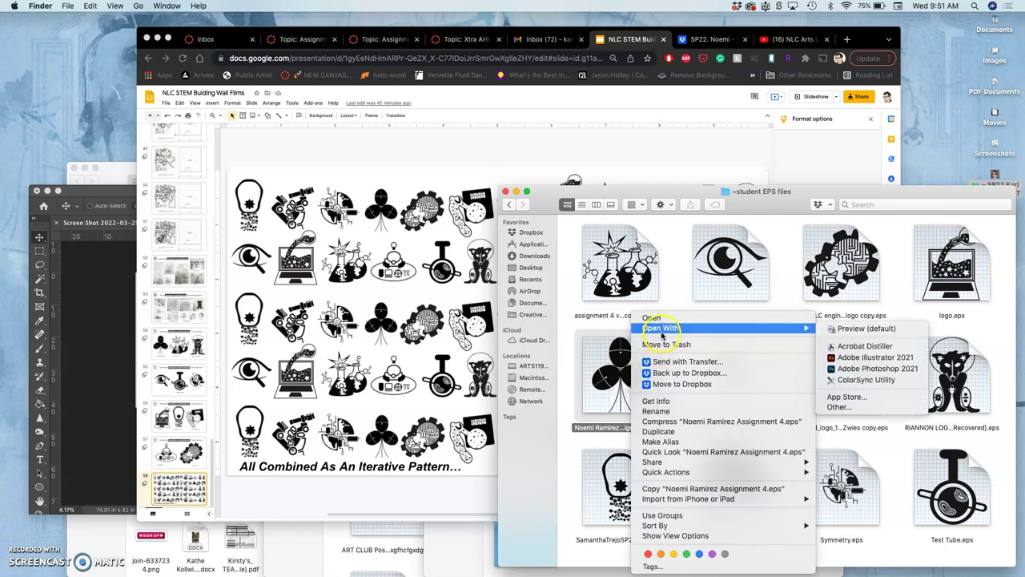
pyautogui.click(839, 357)
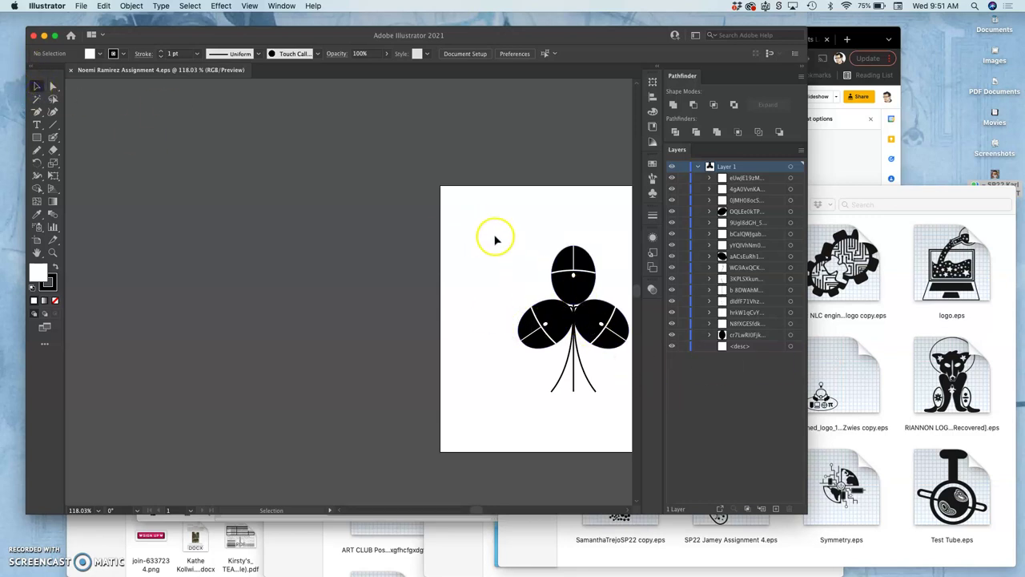
# - Drag the clover artwork group left off the artboard onto the canvas and deselect it
pyautogui.hscroll(3, 621, 397)
pyautogui.click(561, 382)
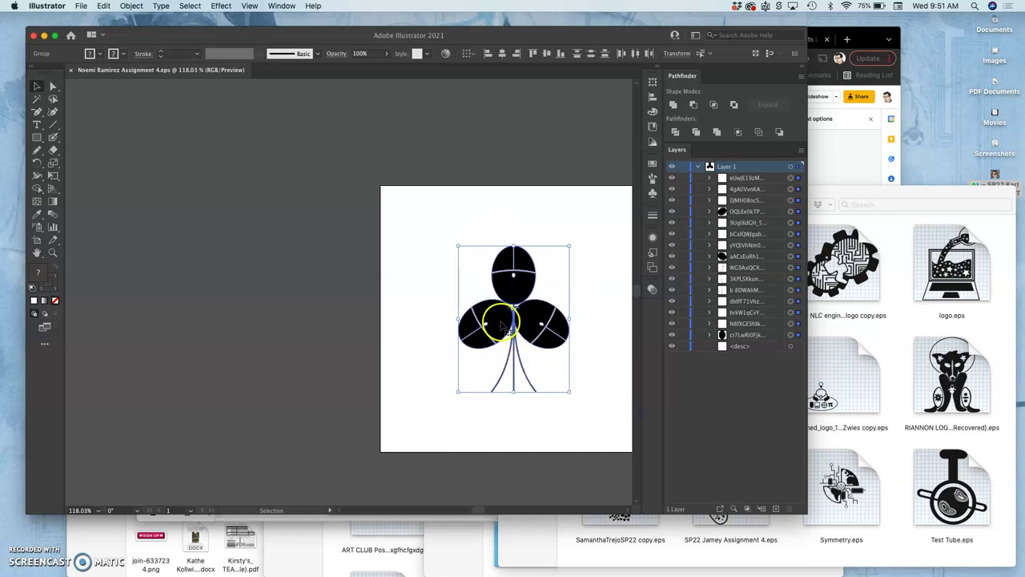
pyautogui.moveTo(500, 320); pyautogui.dragTo(255, 305)
pyautogui.click(277, 443)
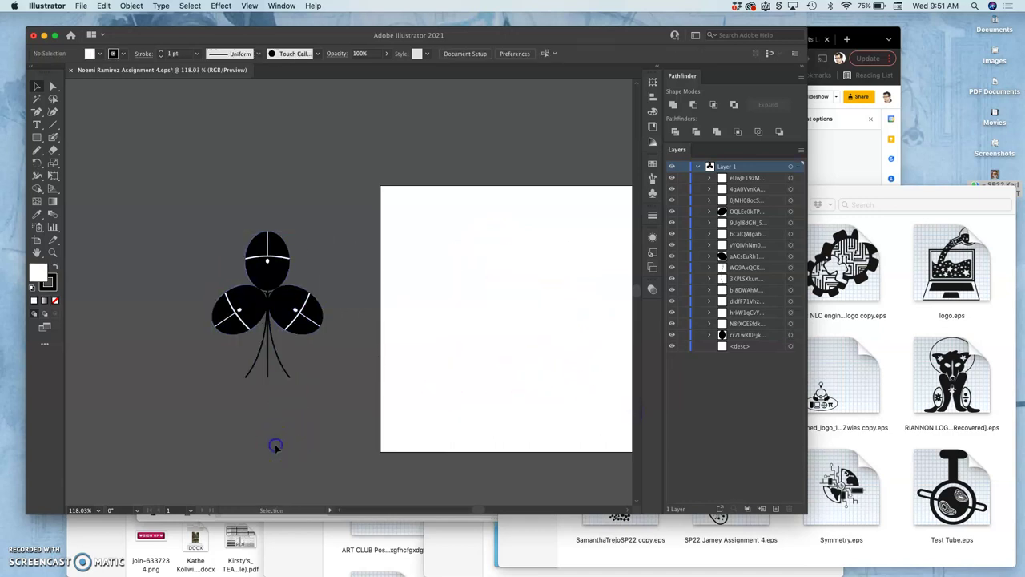
# - Zoom in to inspect the clover's white-lined leaves closely
pyautogui.scroll(10, 275, 444)
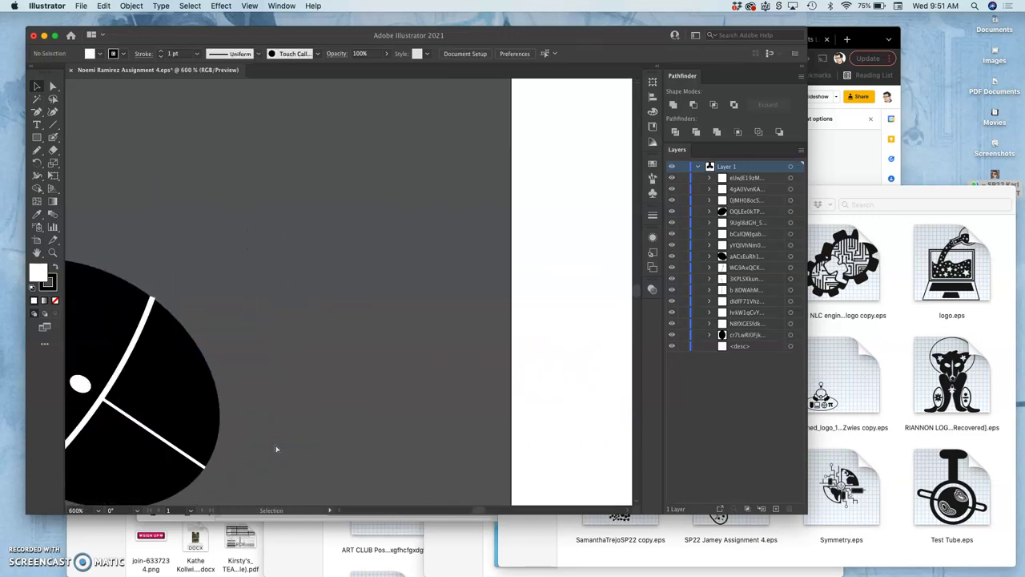
pyautogui.hscroll(-5, 276, 449)
pyautogui.scroll(-3, 276, 448)
pyautogui.click(375, 393)
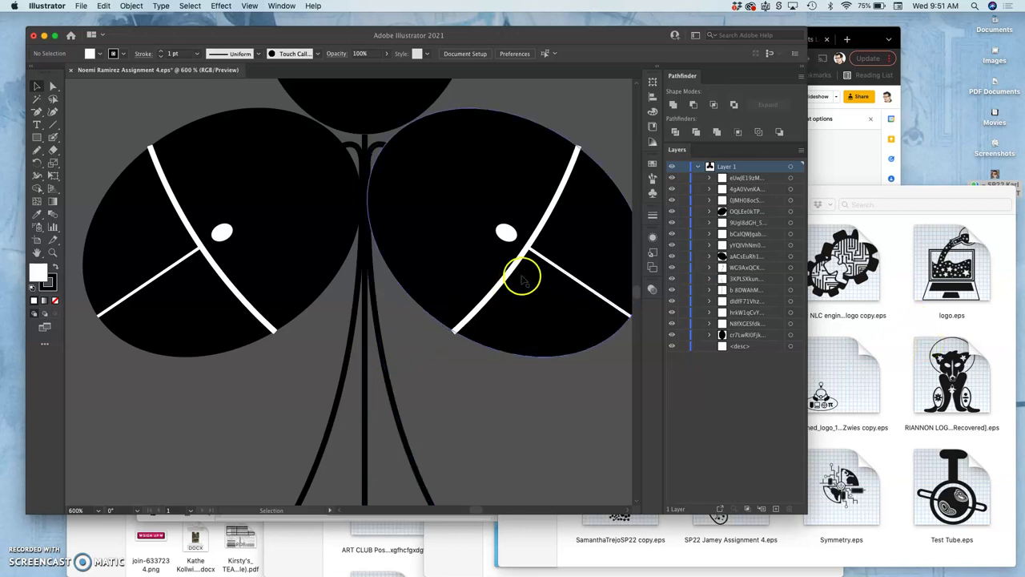
pyautogui.scroll(5, 513, 311)
pyautogui.hscroll(3, 513, 312)
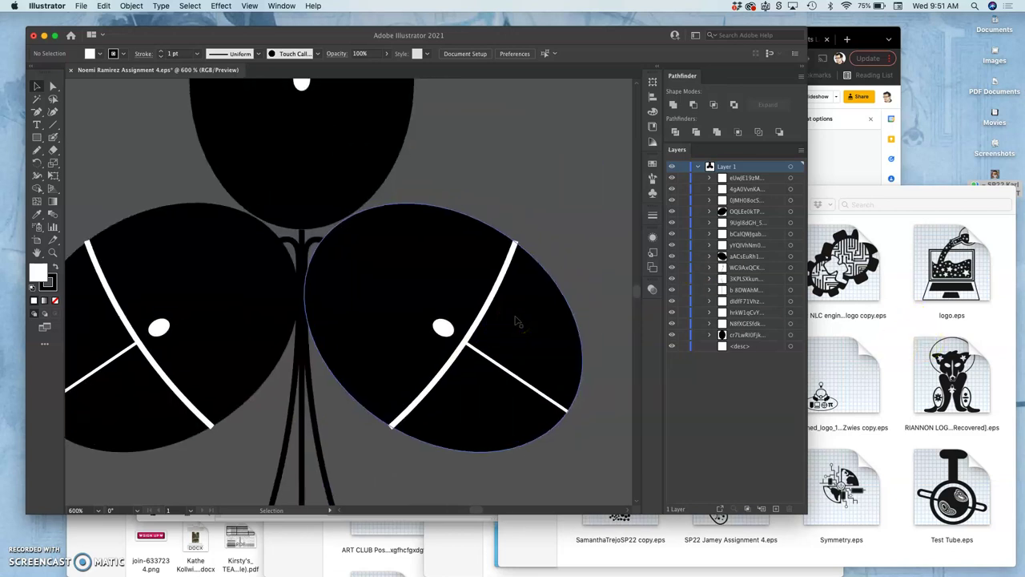
pyautogui.scroll(5, 516, 321)
pyautogui.scroll(-7, 517, 320)
pyautogui.click(495, 274)
# - View the clover PNG in Preview, zooming in on its centre and back out
pyautogui.click(895, 342)
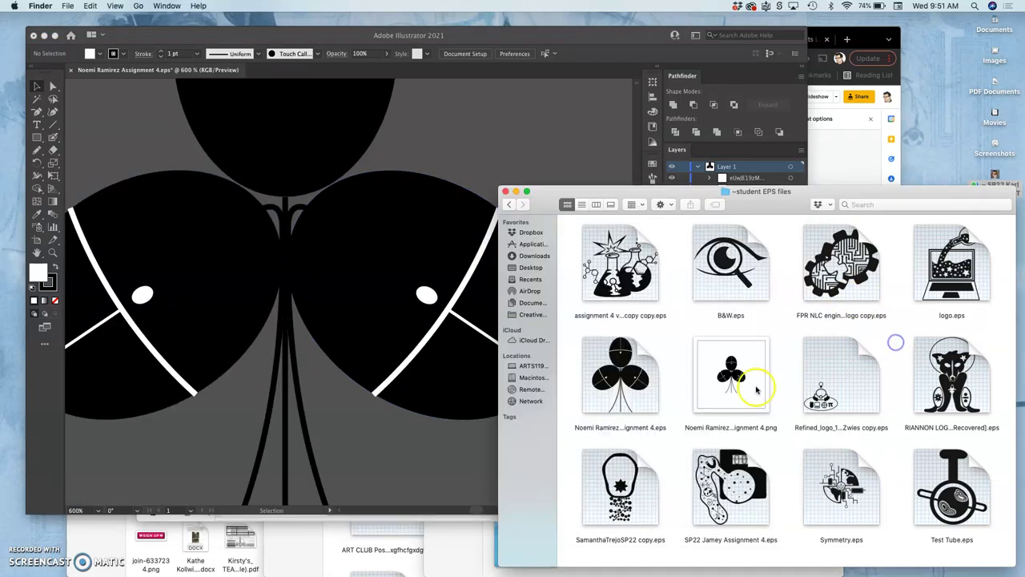
pyautogui.doubleClick(742, 390)
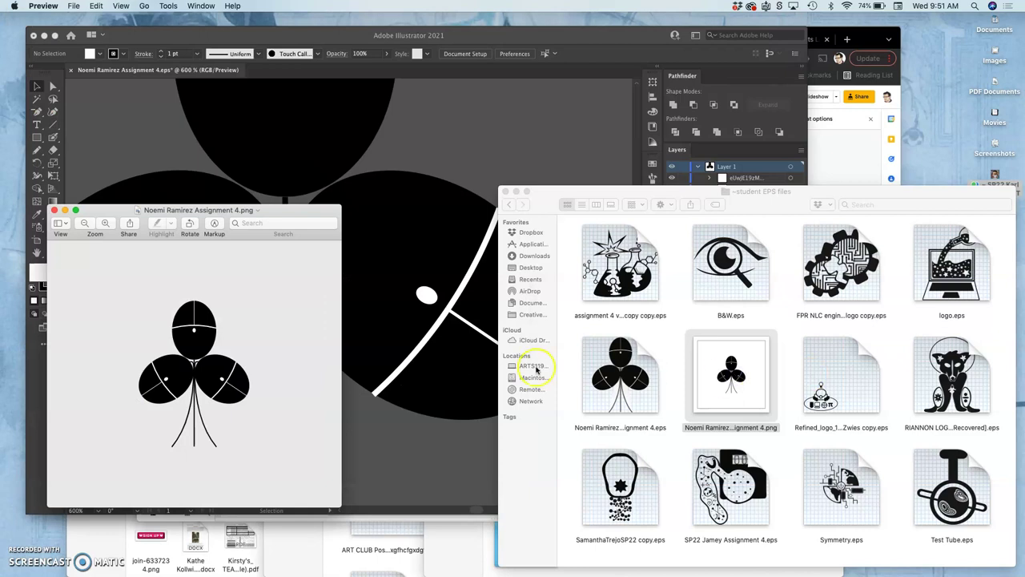
pyautogui.press('super+equal')
pyautogui.press('super+equal')
pyautogui.press('super+equal')
pyautogui.press('super+equal')
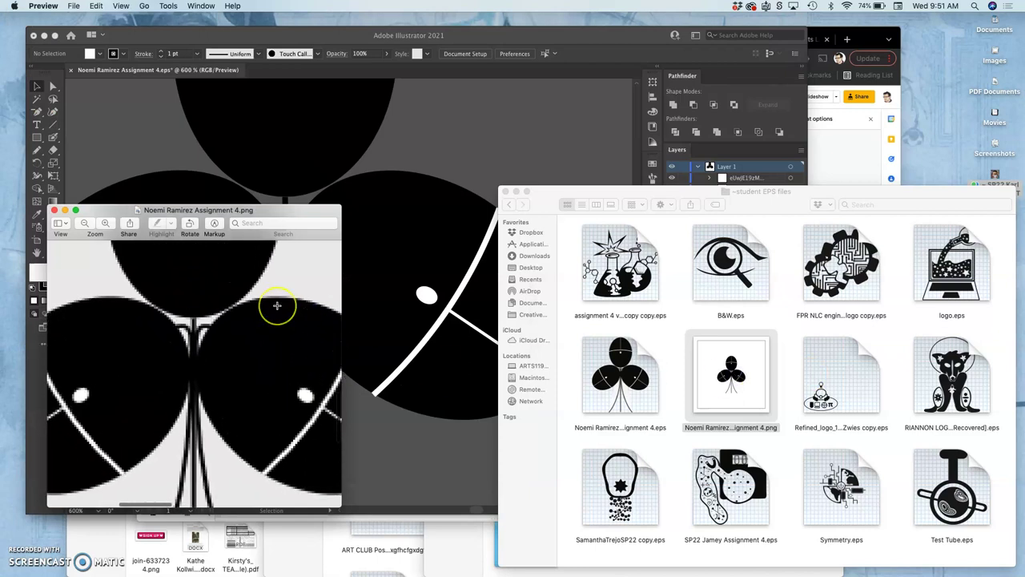
pyautogui.press('super+minus')
pyautogui.press('super+minus')
pyautogui.press('super+minus')
pyautogui.press('super+minus')
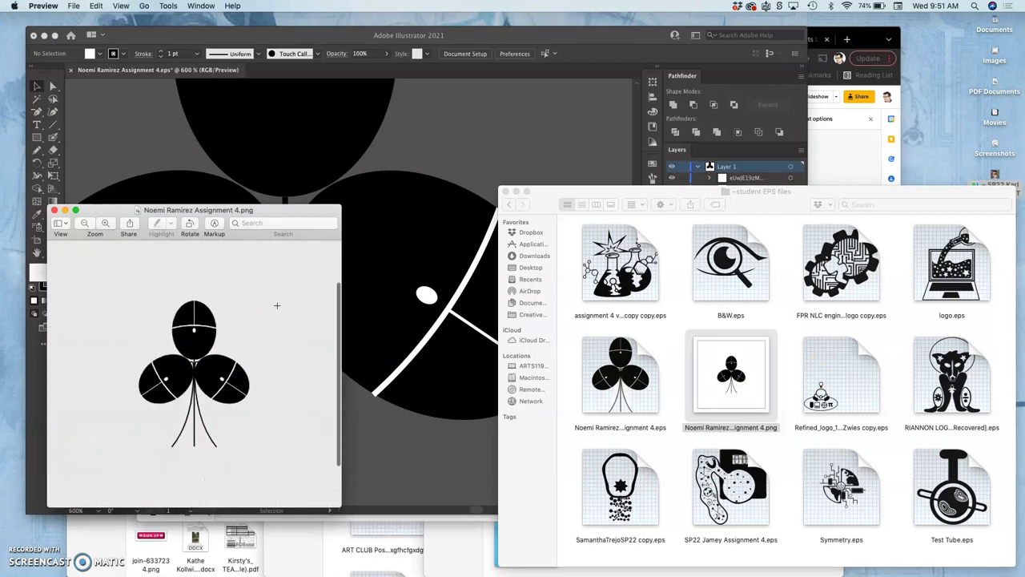
# - Open the clover PNG file in Adobe Illustrator 2021 from Finder
pyautogui.click(734, 374)
pyautogui.rightClick(735, 372)
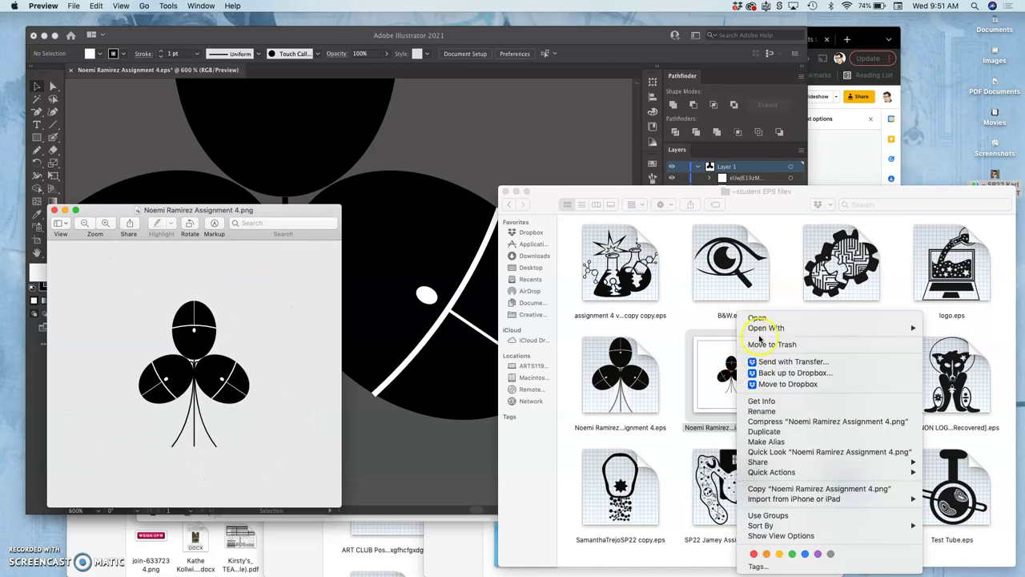
pyautogui.moveTo(761, 330)
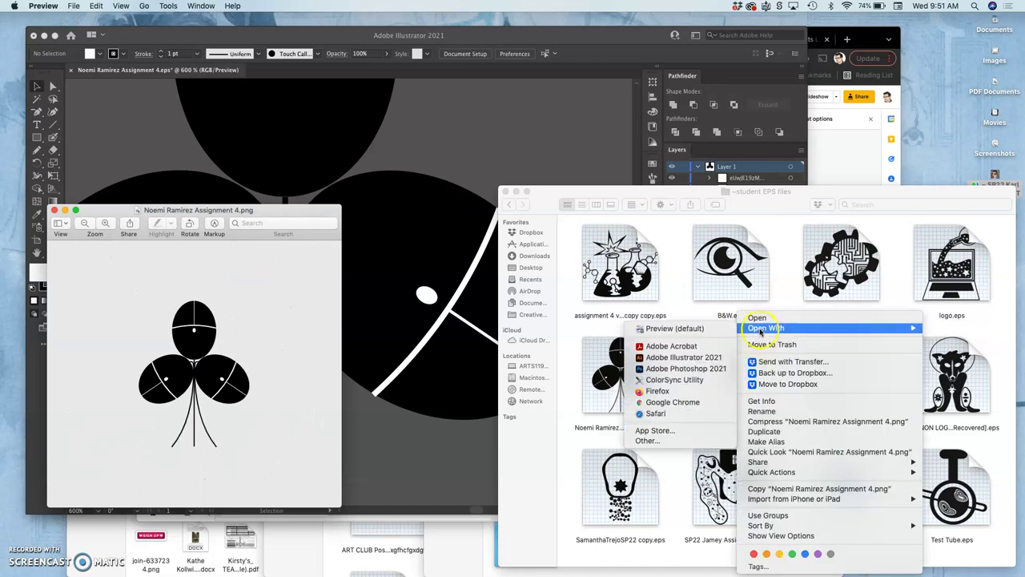
pyautogui.click(706, 361)
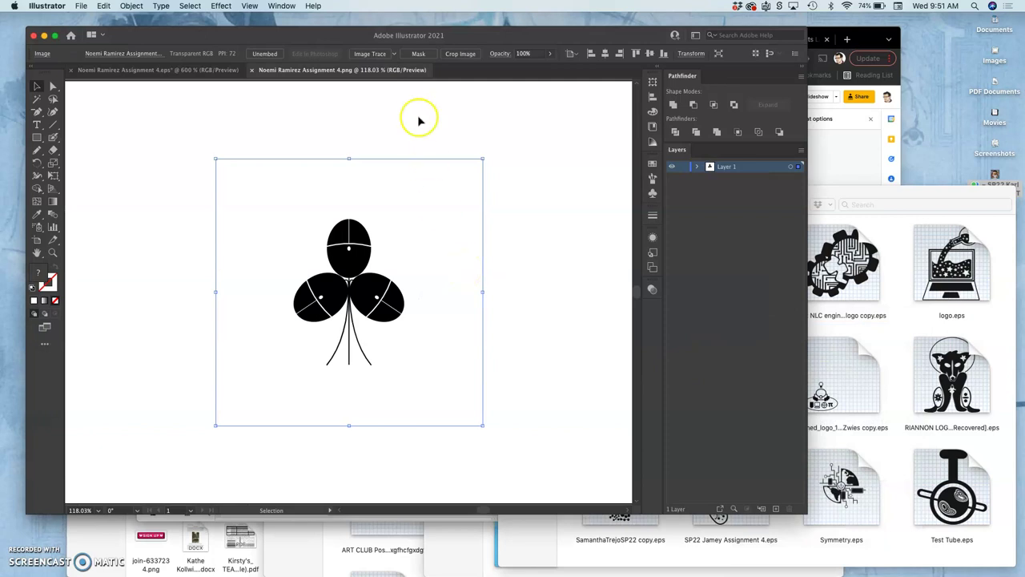
# - Move the clover PNG off the artboard and trace it with the Black and White Logo preset
pyautogui.press('super+minus')
pyautogui.press('super+minus')
pyautogui.press('super+minus')
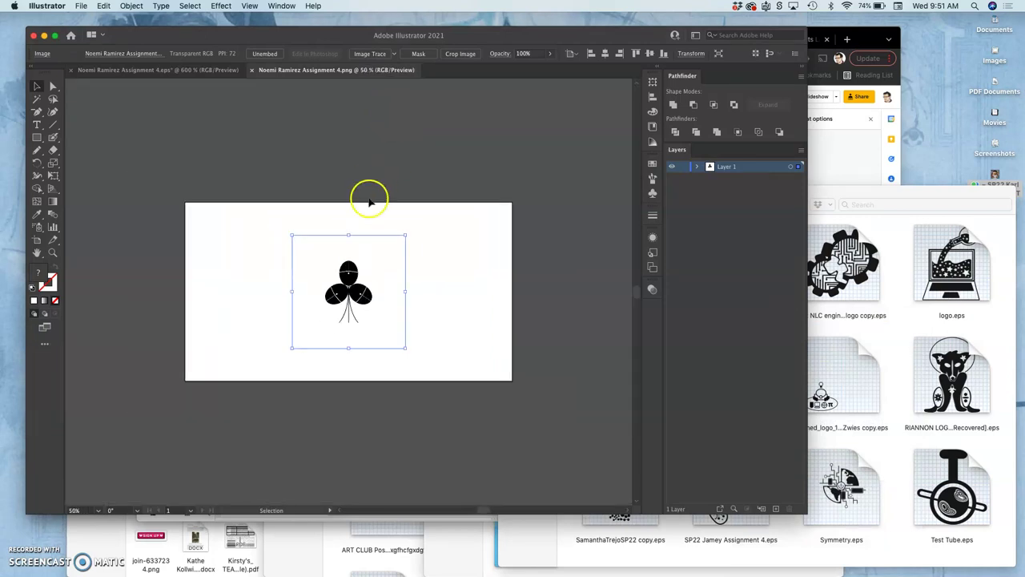
pyautogui.moveTo(350, 285); pyautogui.dragTo(158, 145)
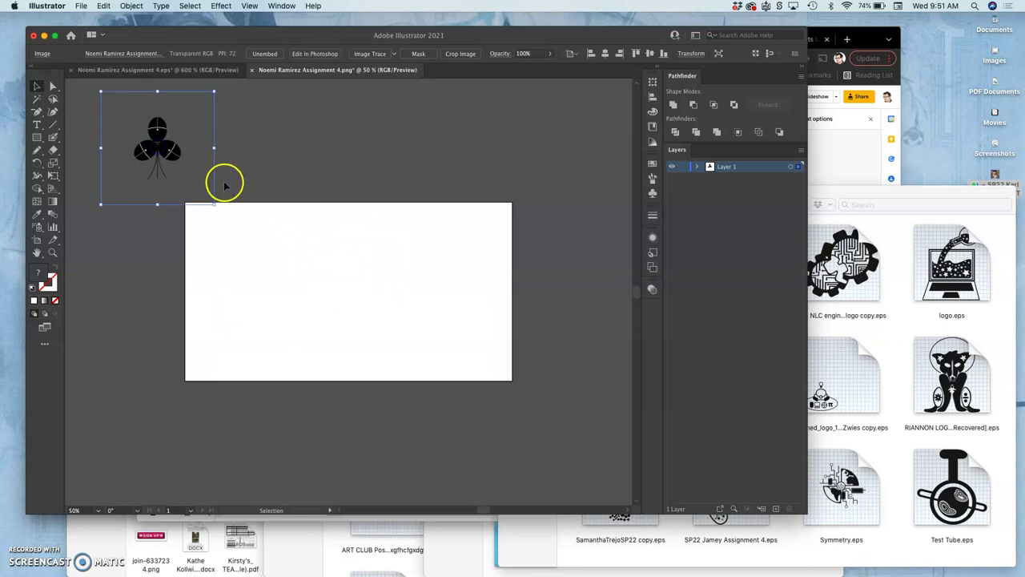
pyautogui.press('super+equal')
pyautogui.press('super+equal')
pyautogui.press('super+equal')
pyautogui.press('super+equal')
pyautogui.press('a')
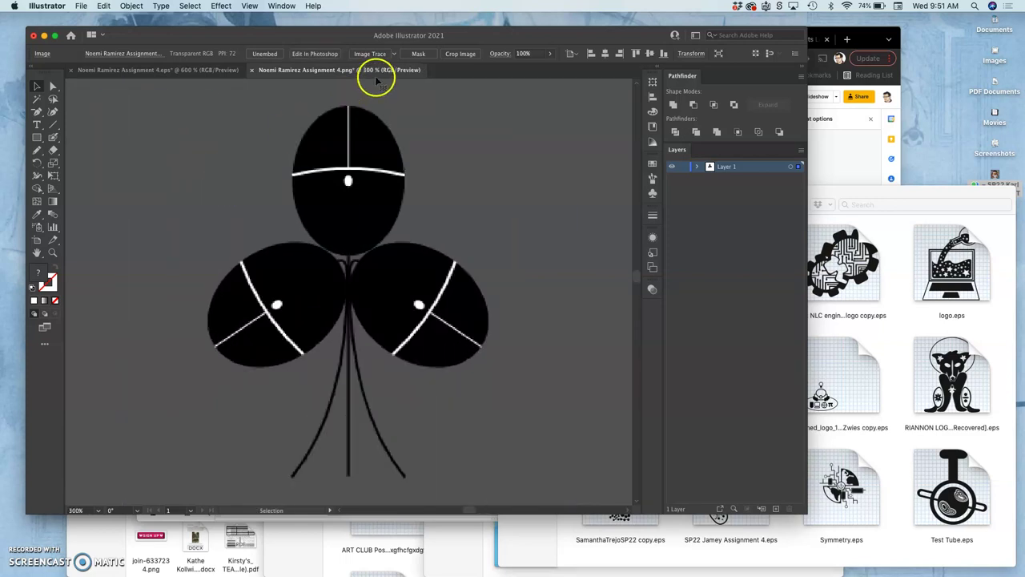
pyautogui.click(394, 54)
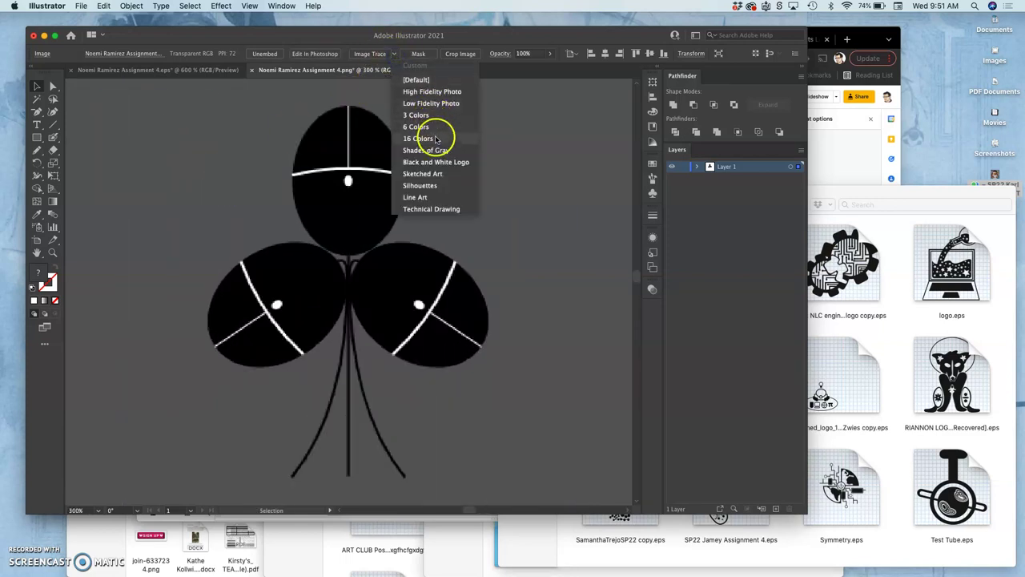
pyautogui.click(435, 163)
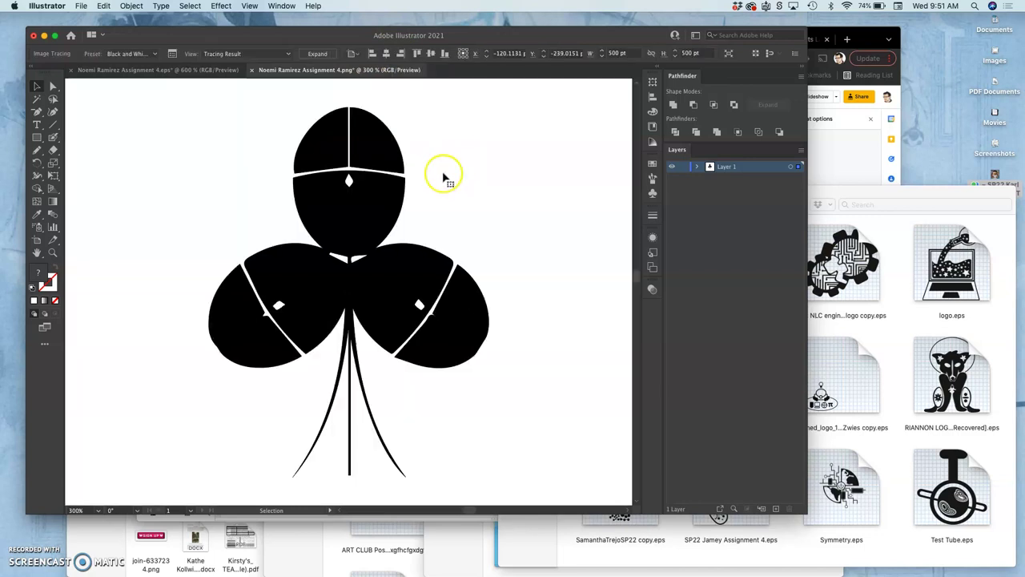
# - Tune the trace in Image Trace: Ignore White, threshold 56, paths 45%, corners 43%, noise 9 px
pyautogui.click(173, 53)
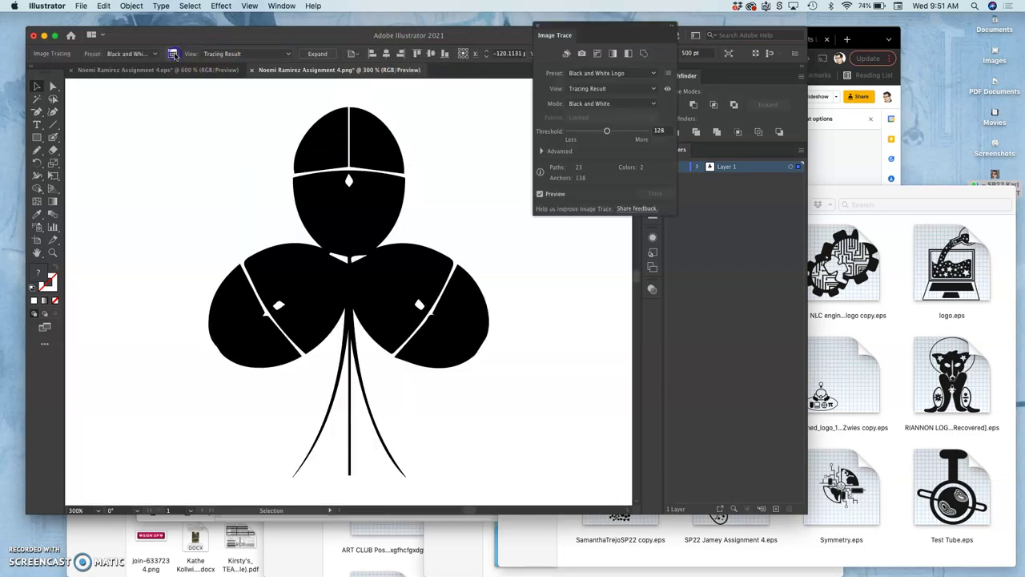
pyautogui.click(541, 151)
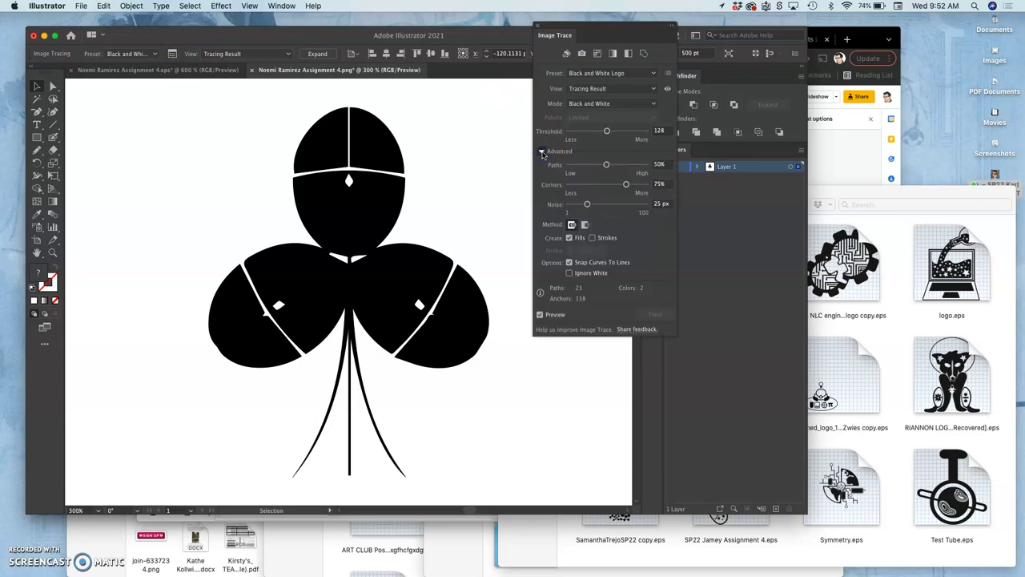
pyautogui.click(605, 136)
pyautogui.moveTo(585, 136); pyautogui.dragTo(584, 139)
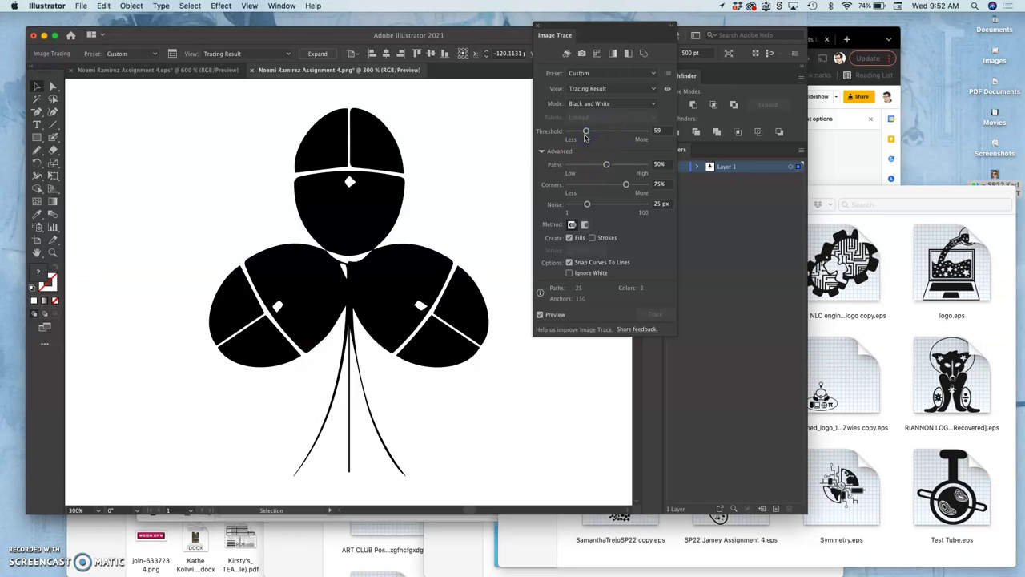
pyautogui.click(569, 274)
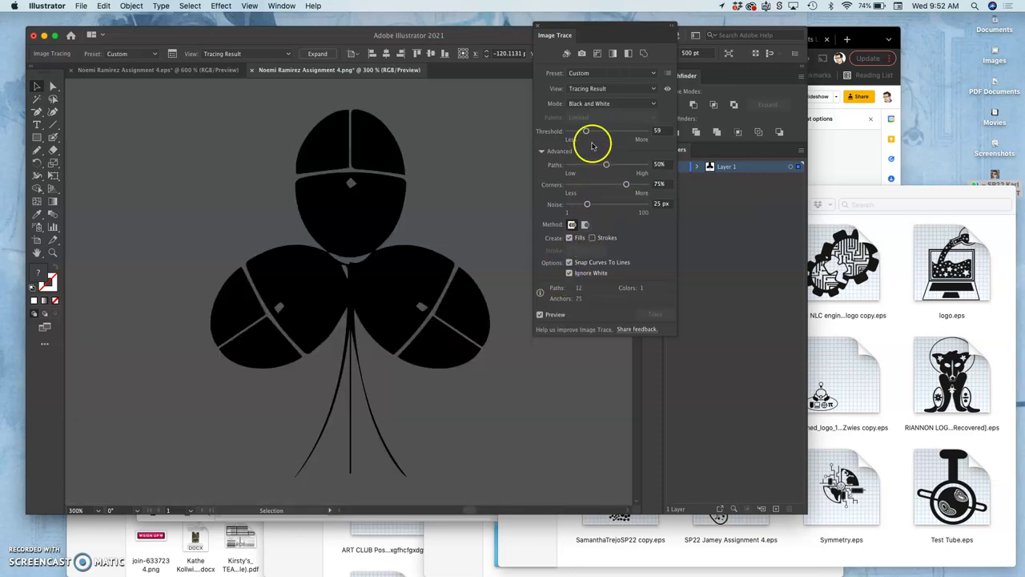
pyautogui.moveTo(586, 132); pyautogui.dragTo(577, 133)
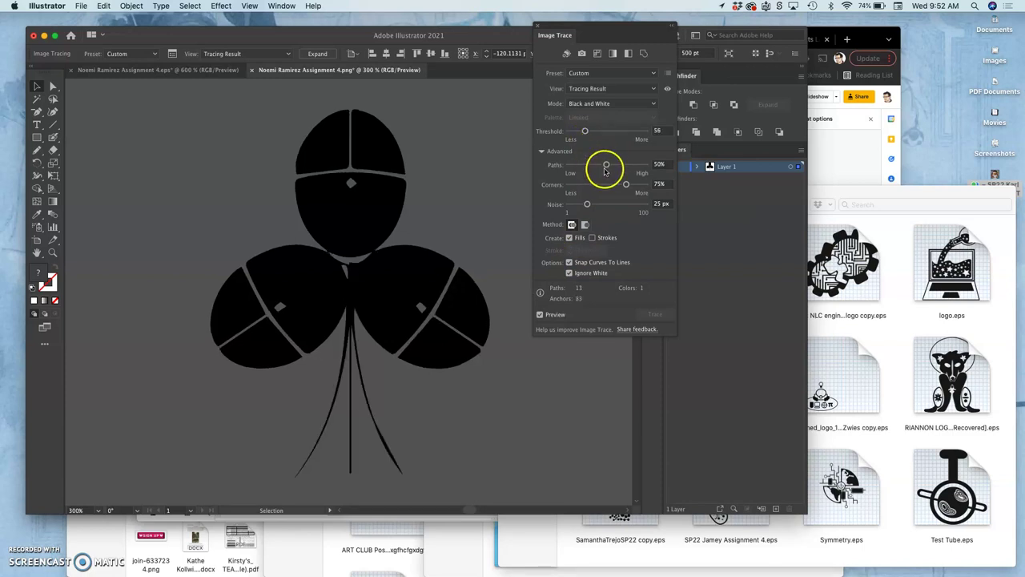
pyautogui.moveTo(606, 165); pyautogui.dragTo(606, 165)
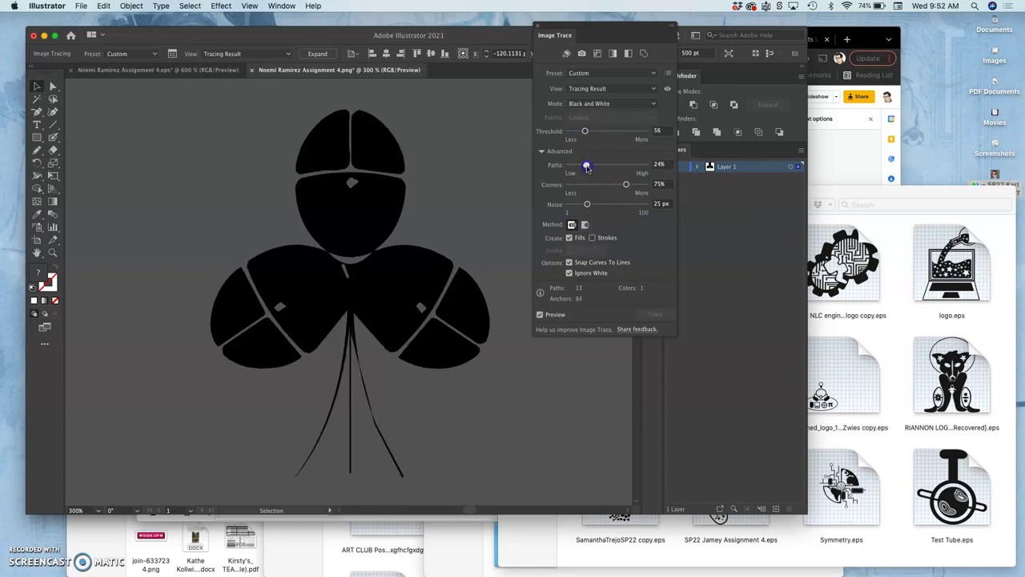
pyautogui.click(626, 185)
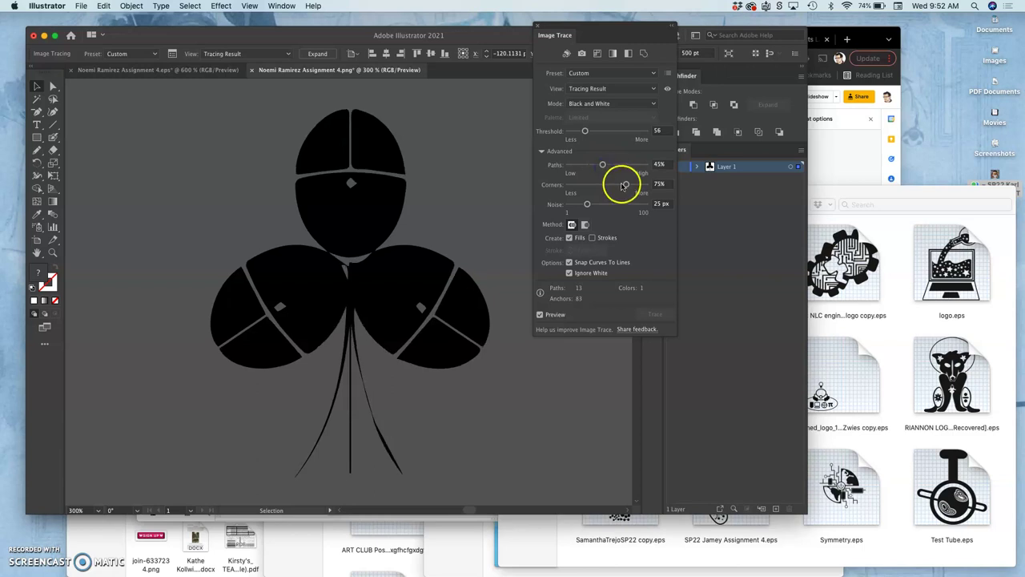
pyautogui.click(587, 205)
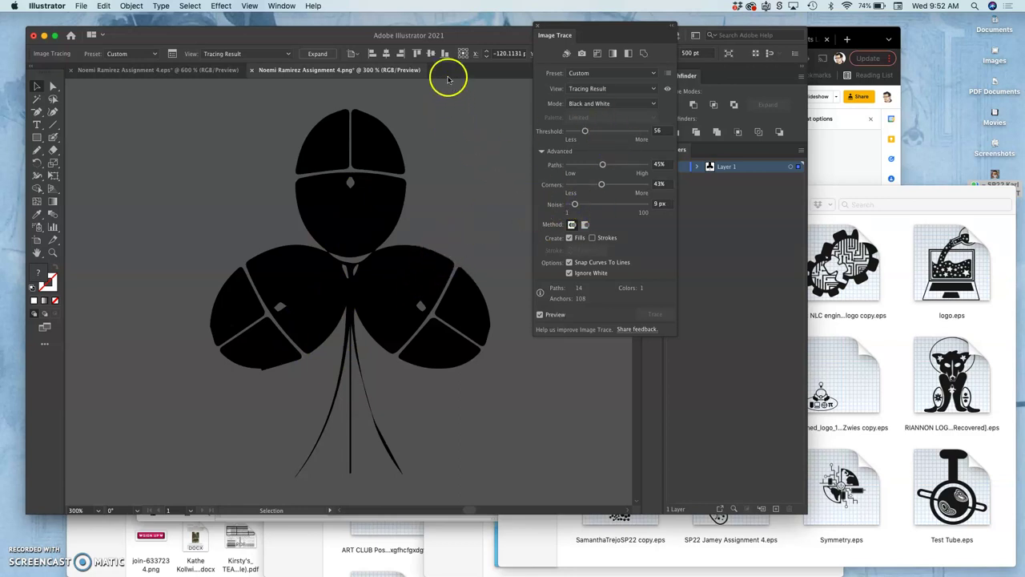
# - Expand the clover trace into editable paths, deselect it, and return to the clover EPS document
pyautogui.click(321, 54)
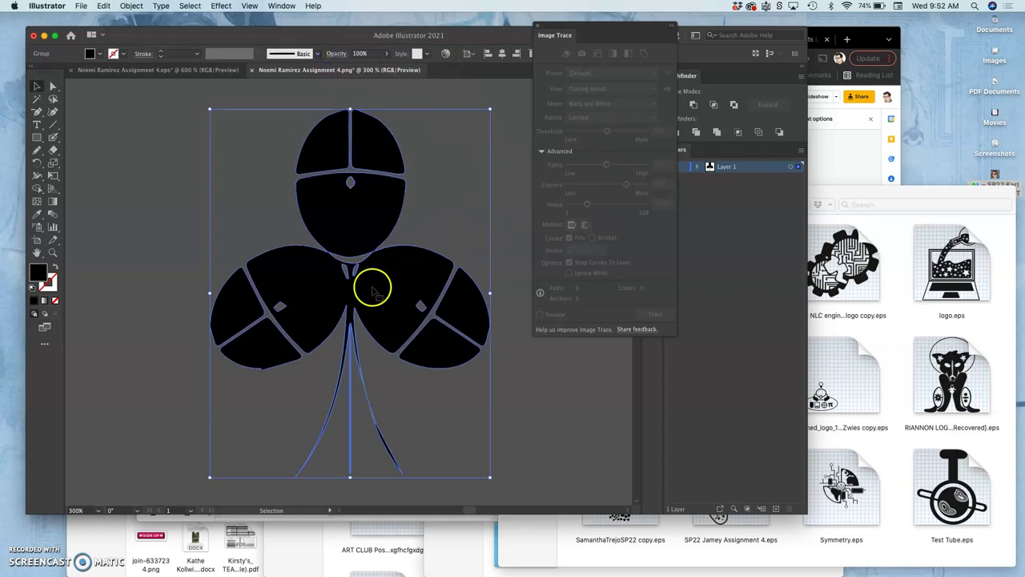
pyautogui.click(184, 266)
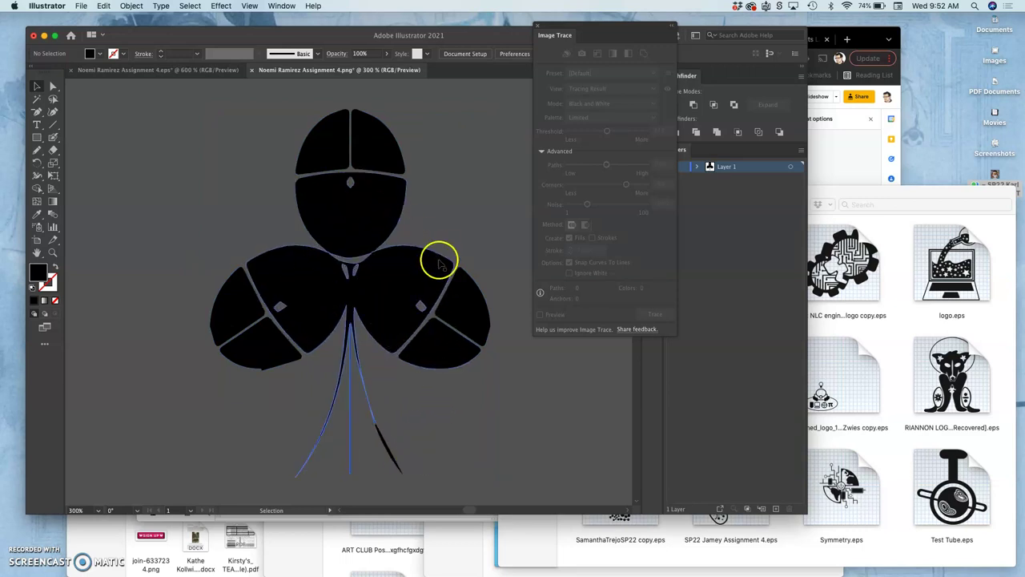
pyautogui.click(178, 70)
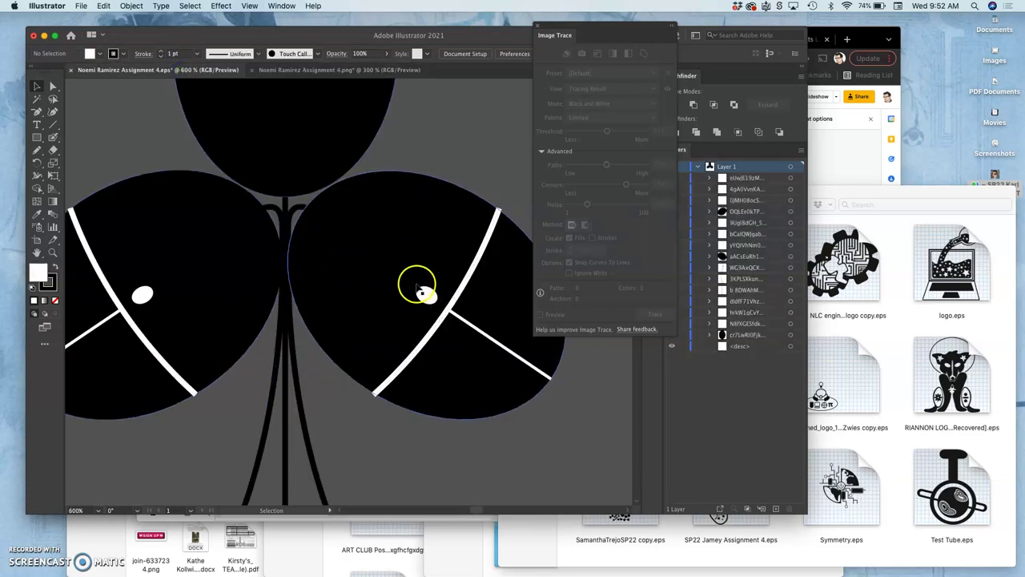
# - Compare the traced PNG with the EPS, select the left leaf's white line group, then zoom out
pyautogui.click(294, 69)
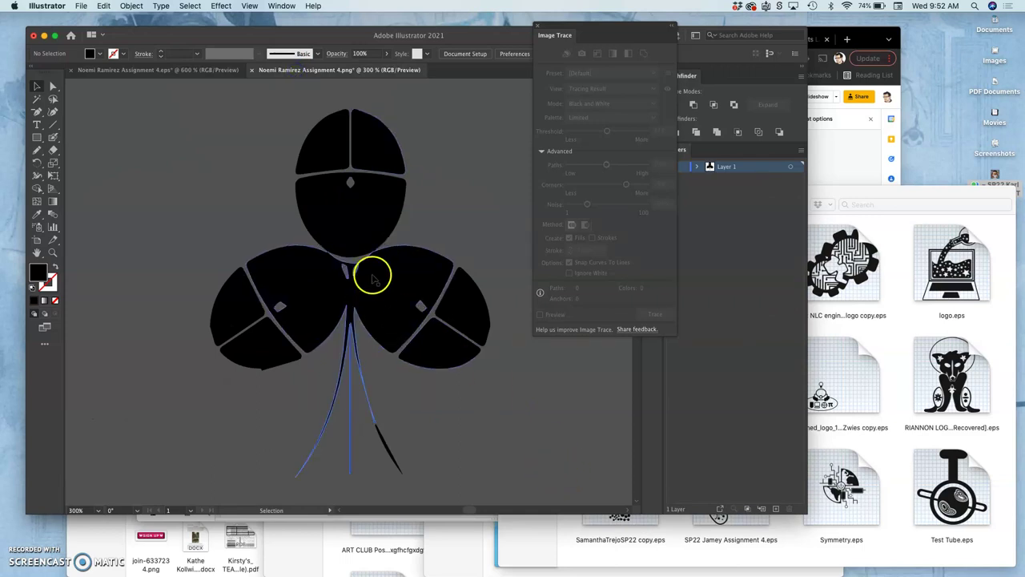
pyautogui.click(177, 71)
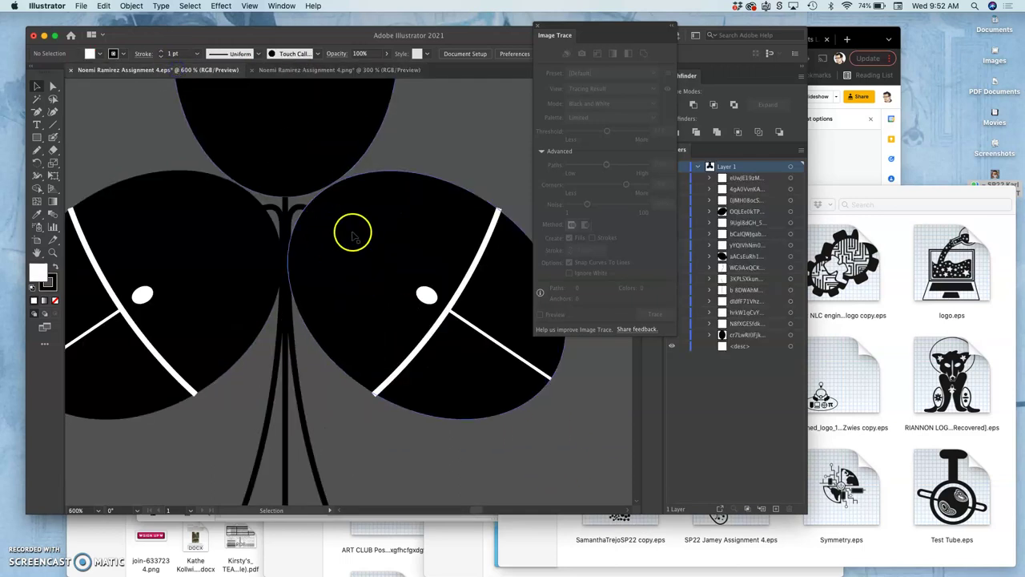
pyautogui.hscroll(-3, 342, 262)
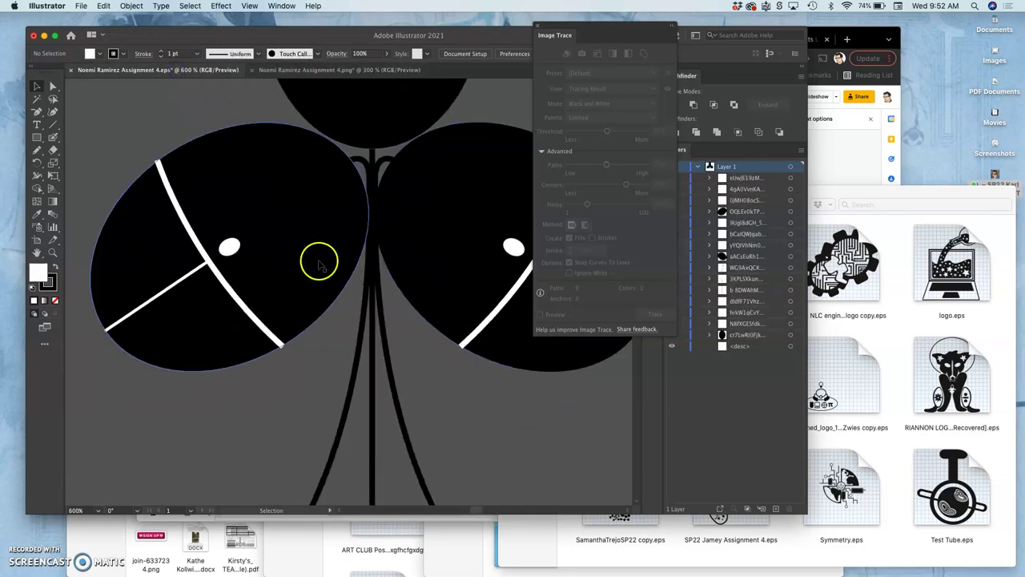
pyautogui.click(214, 269)
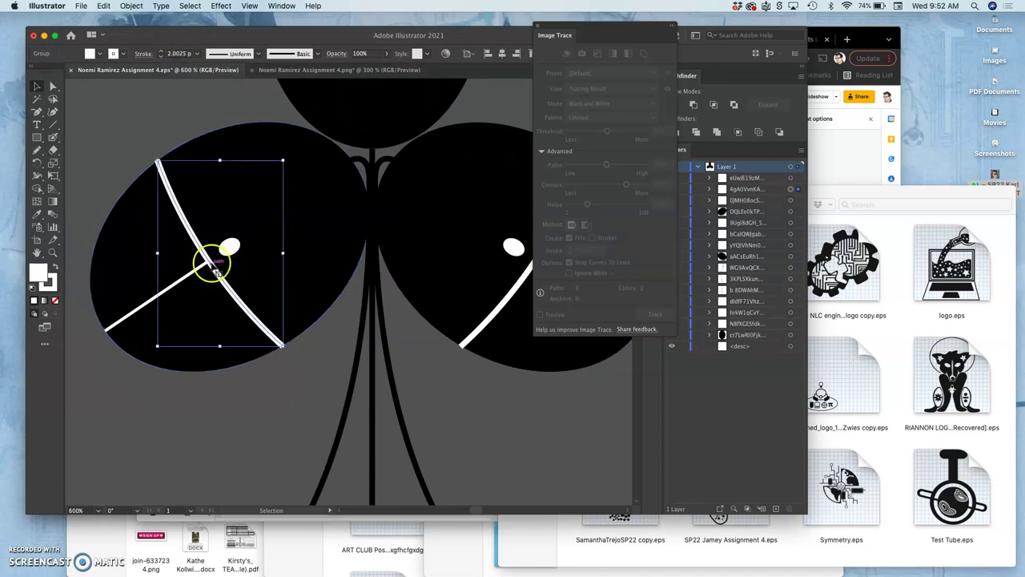
pyautogui.press('super+minus')
pyautogui.press('super+minus')
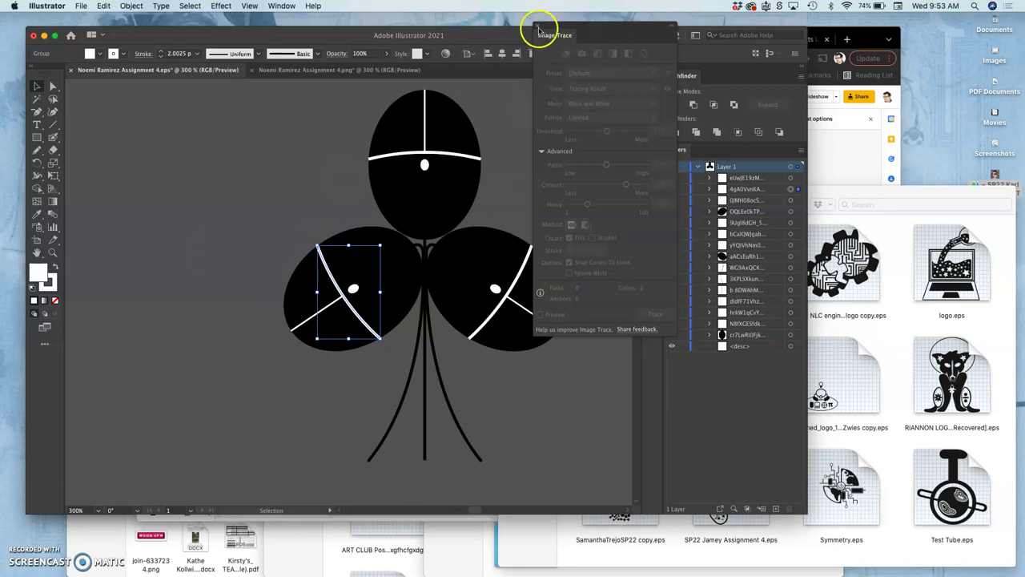
# - Close the Image Trace panel, select all Layer 1 artwork and apply an Object menu command
pyautogui.click(537, 29)
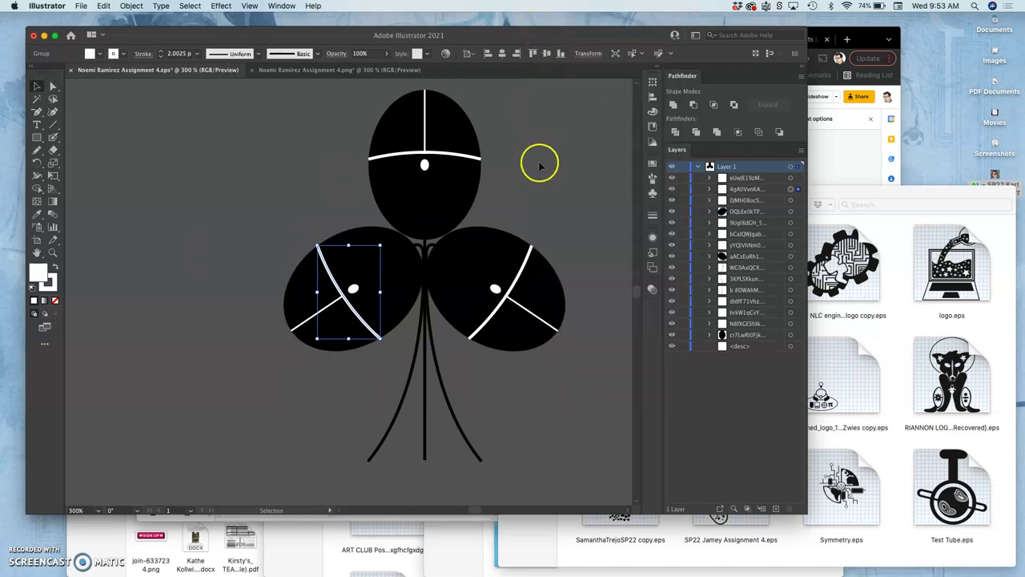
pyautogui.click(38, 87)
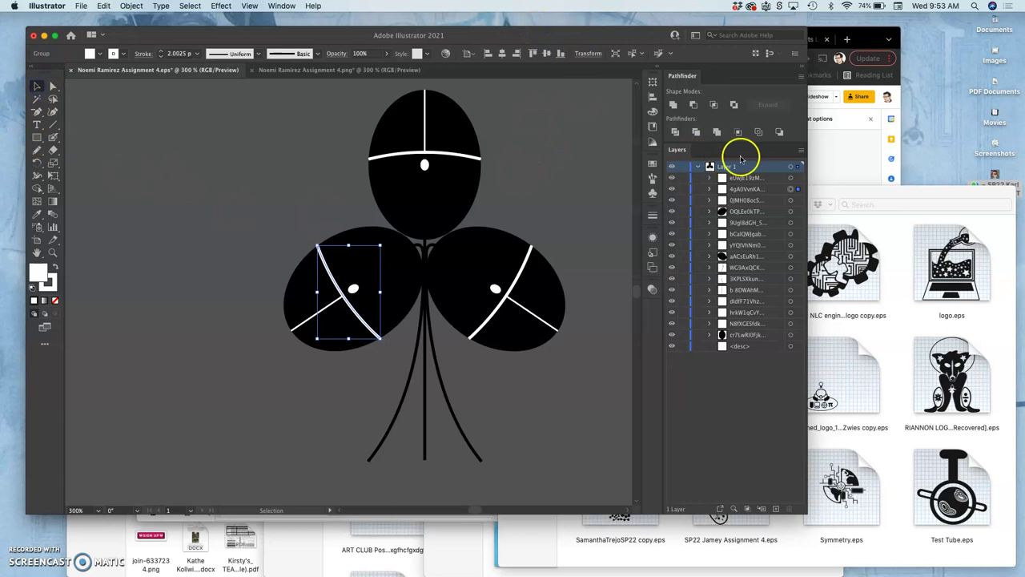
pyautogui.click(790, 166)
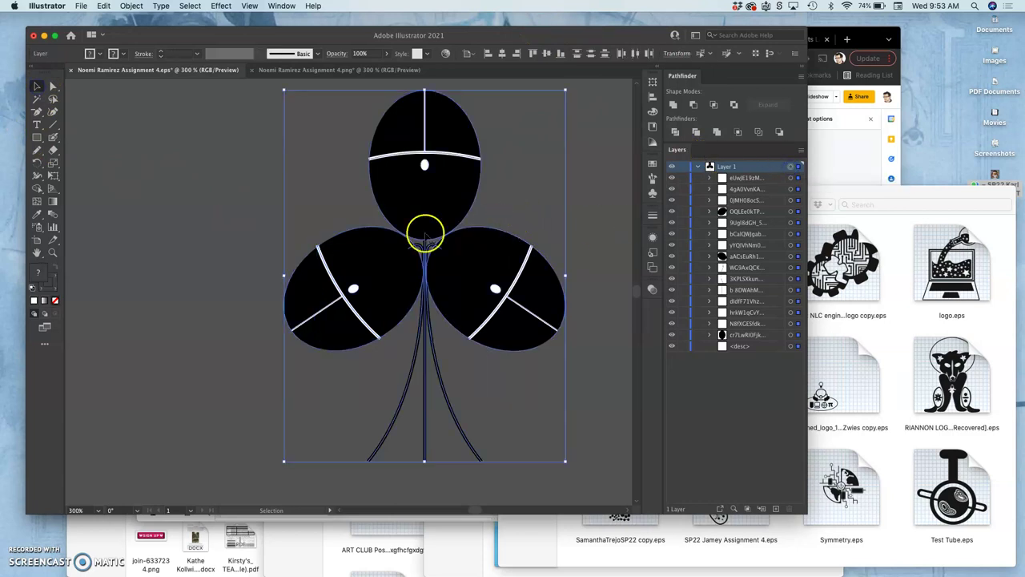
pyautogui.click(128, 7)
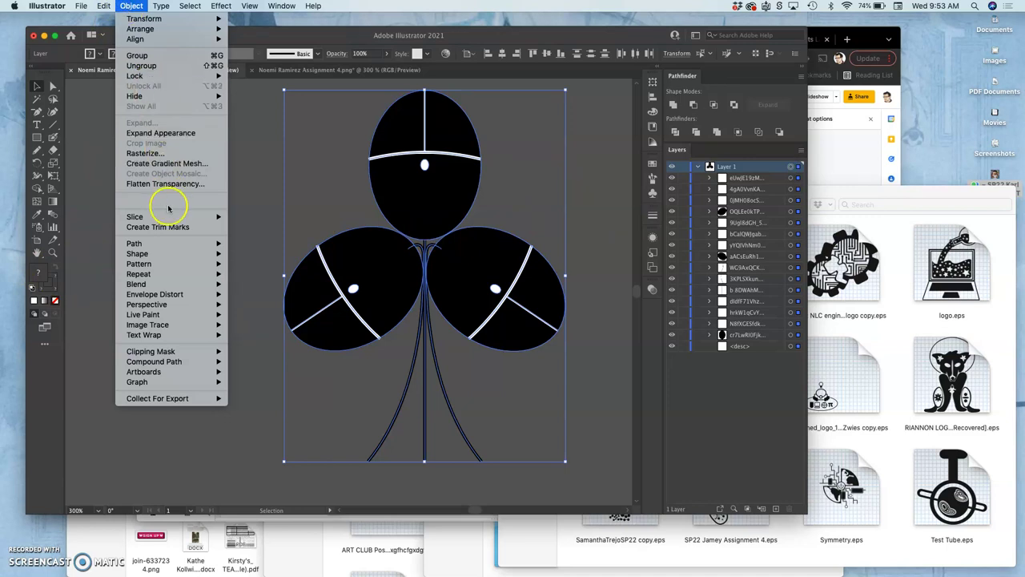
pyautogui.moveTo(165, 246)
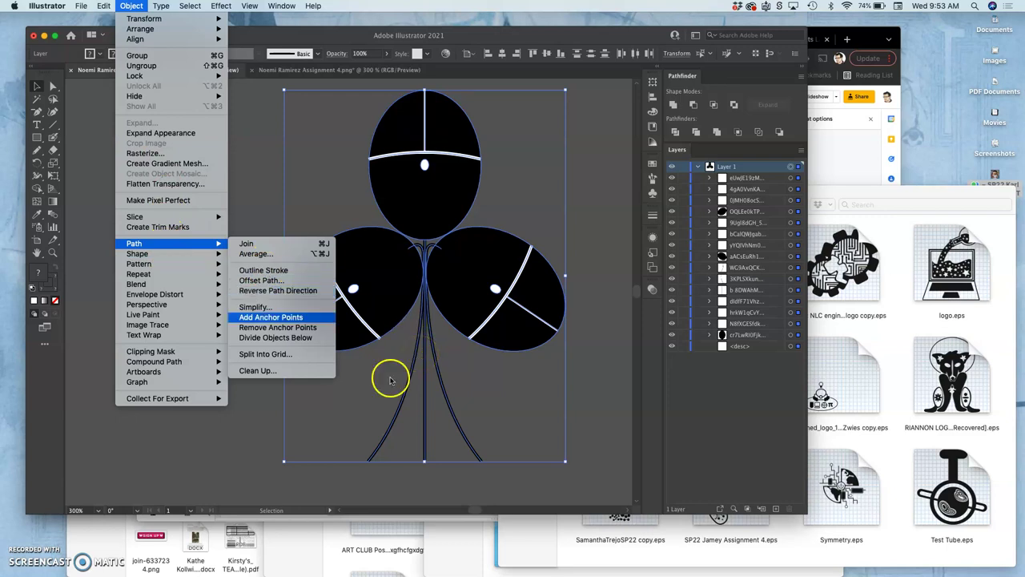
pyautogui.click(254, 470)
# - Zoom in on the central stems and select the curved stem lines below the leaves
pyautogui.press('a')
pyautogui.press('super+equal')
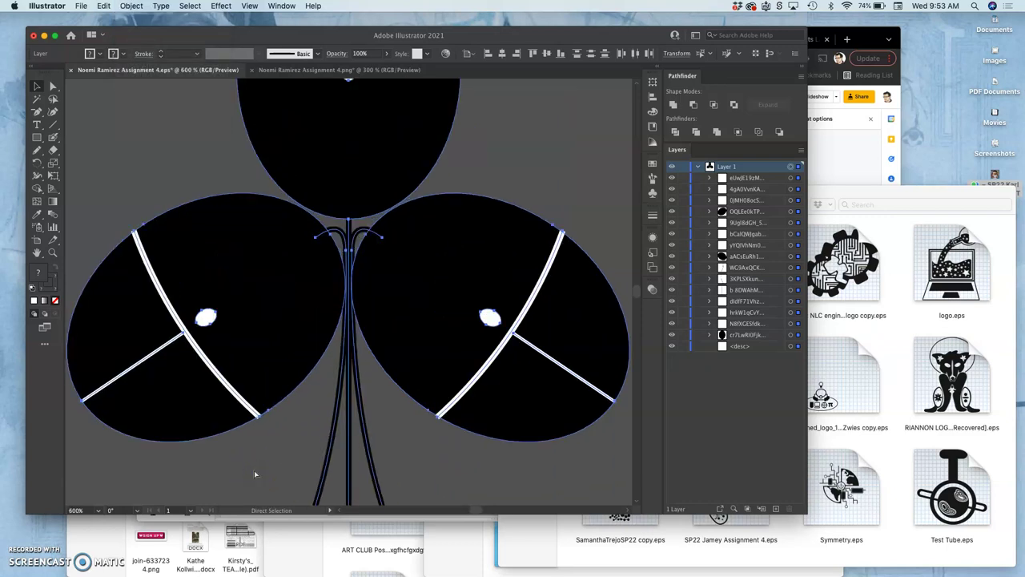
pyautogui.press('super+equal')
pyautogui.press('super+equal')
pyautogui.click(250, 385)
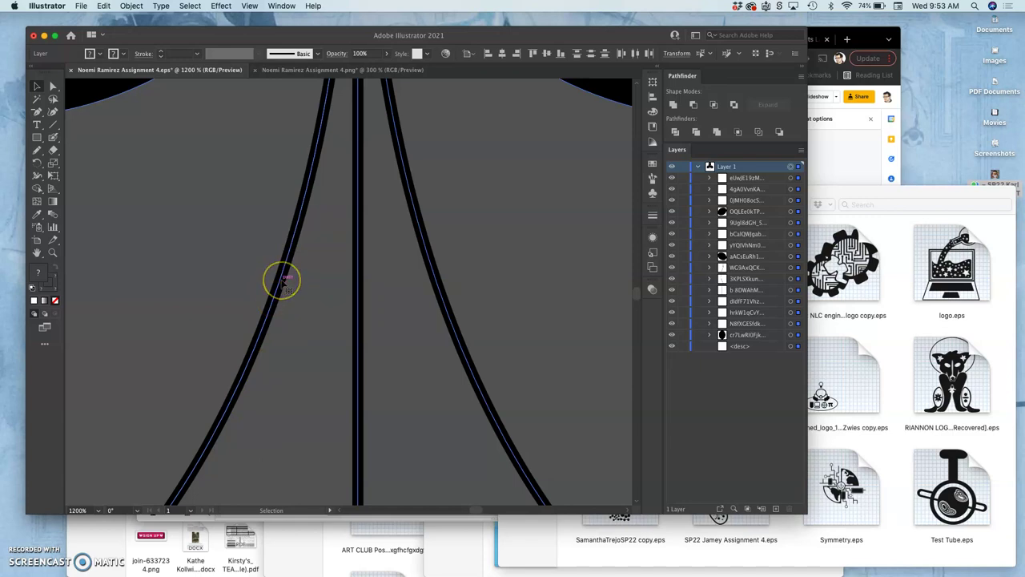
pyautogui.scroll(-3, 282, 282)
pyautogui.hscroll(-1, 282, 281)
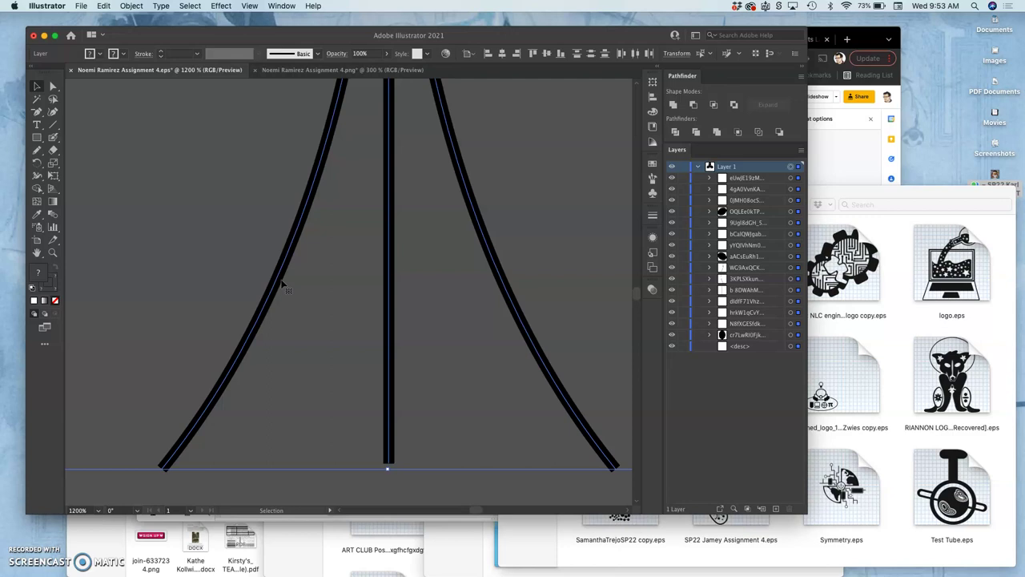
pyautogui.click(273, 282)
# - Convert the selected stem strokes to filled shapes with Object > Path > Outline Stroke
pyautogui.click(132, 6)
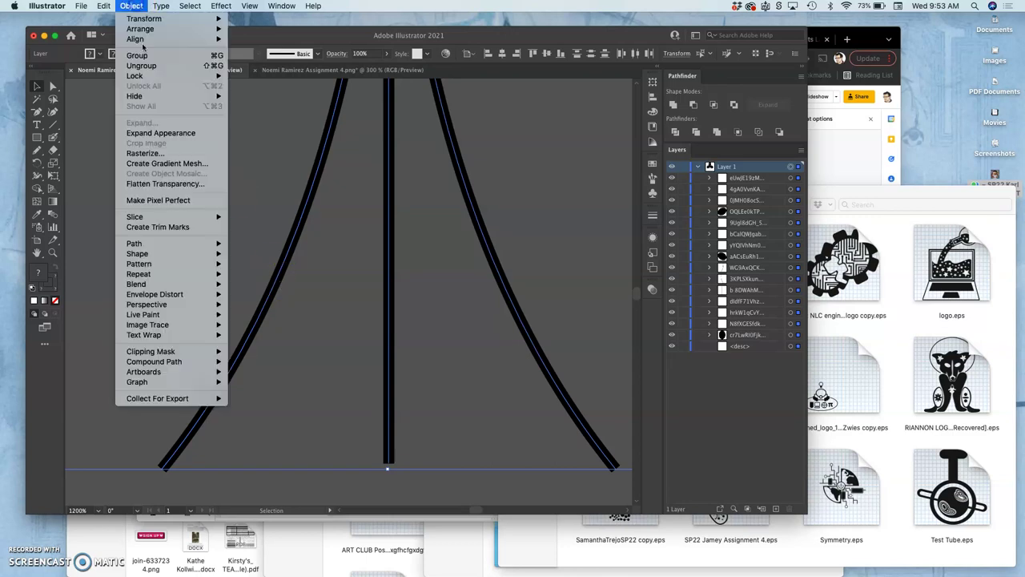
pyautogui.moveTo(142, 248)
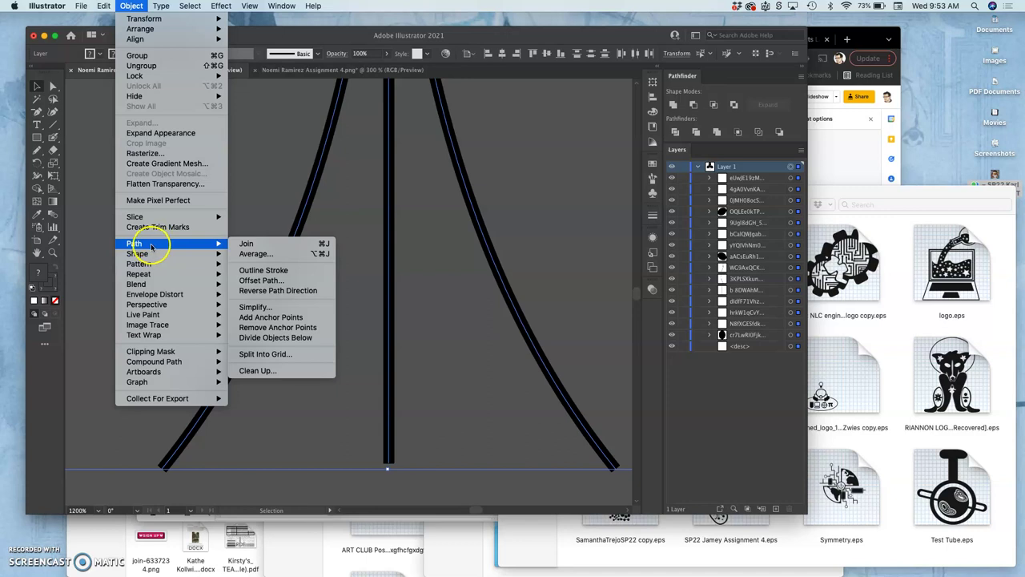
pyautogui.click(260, 271)
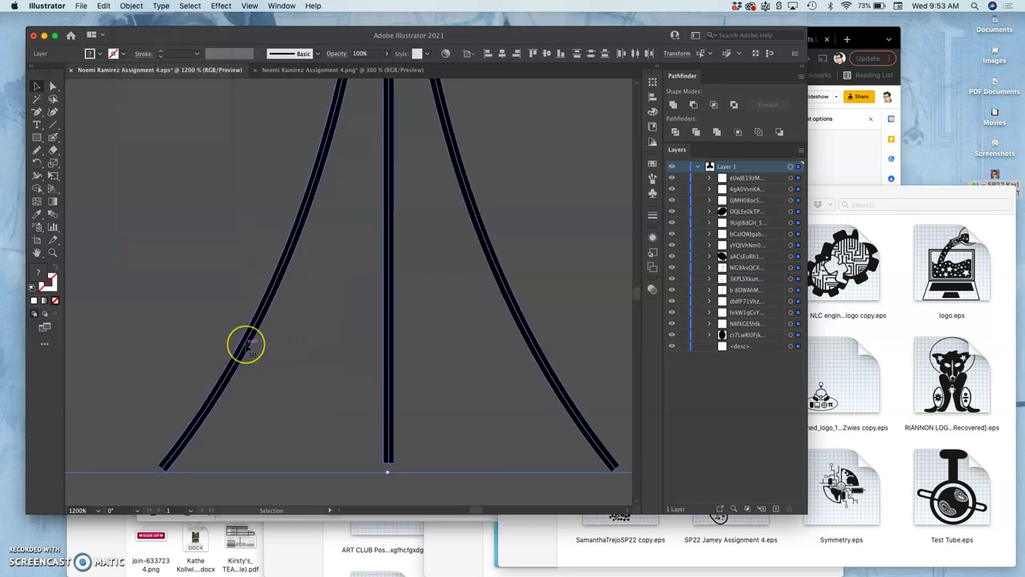
pyautogui.scroll(15, 245, 342)
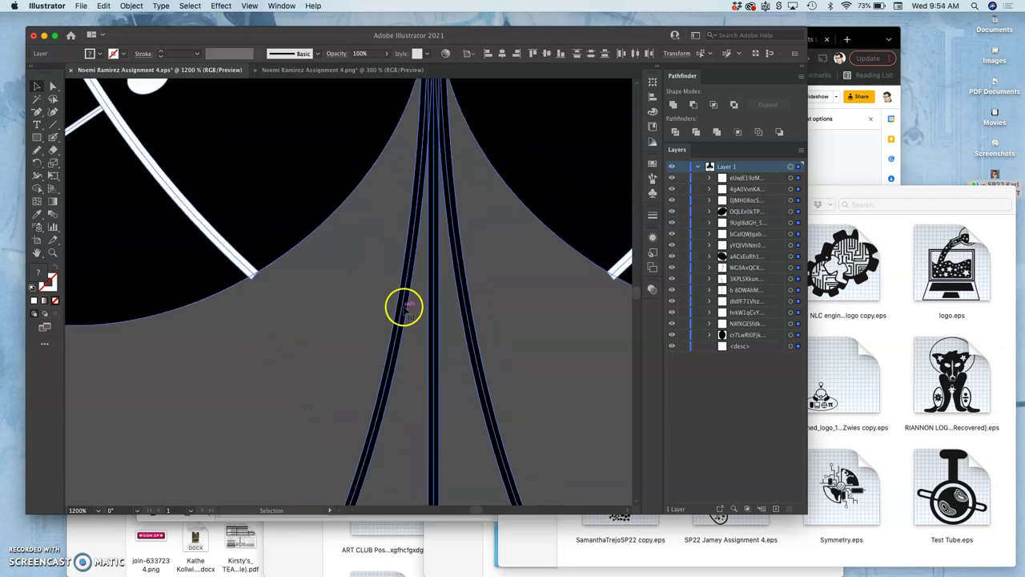
pyautogui.scroll(10, 403, 307)
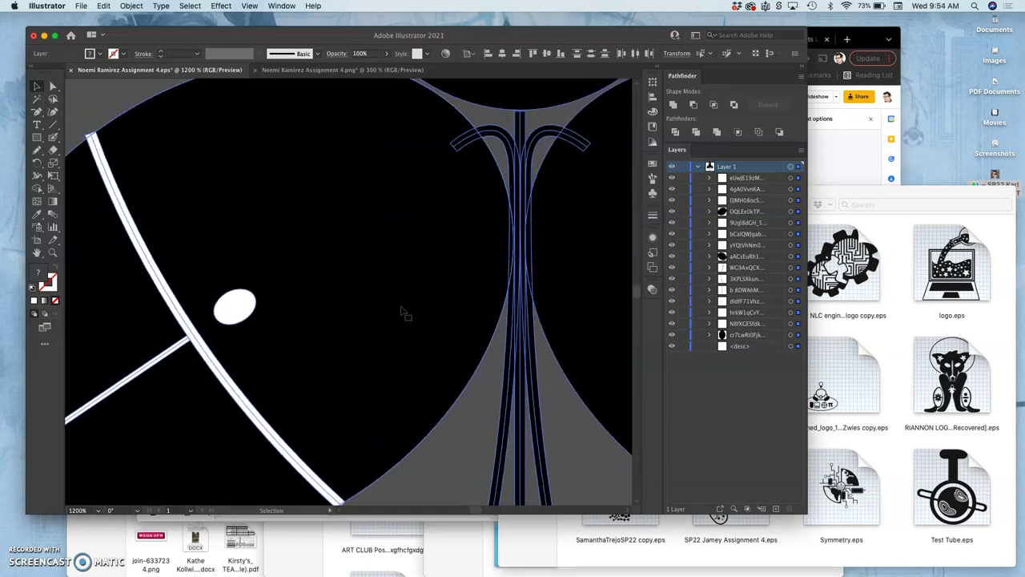
pyautogui.hscroll(-5, 404, 313)
# - Inspect the leaf's white curved line, white dot and short white line with Direct Selection
pyautogui.click(250, 253)
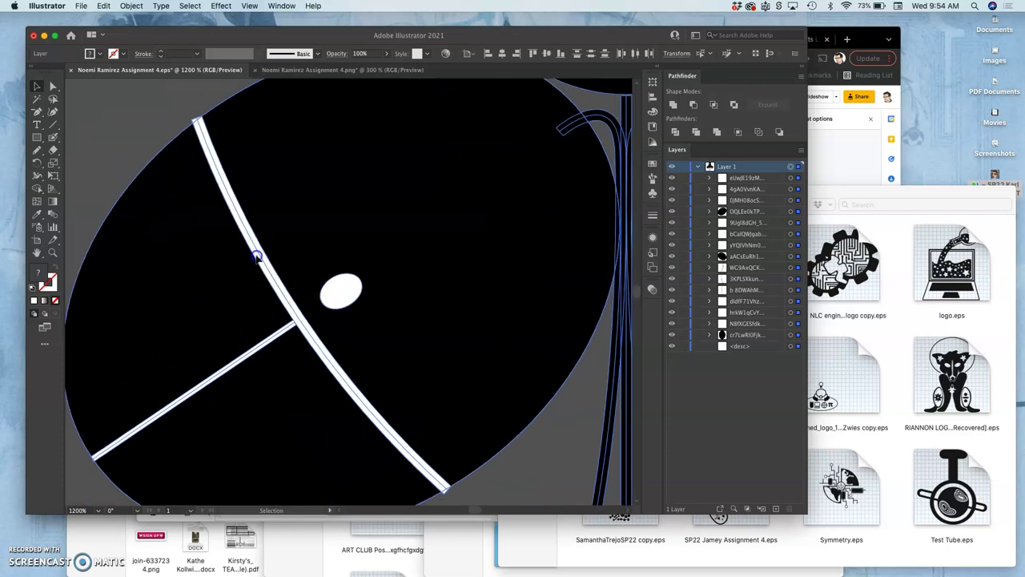
pyautogui.click(51, 85)
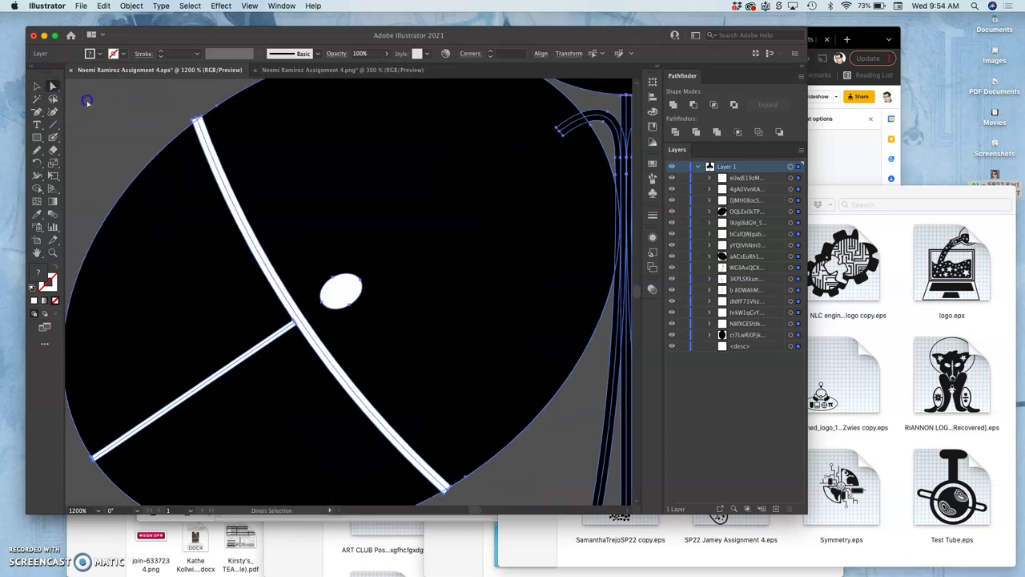
pyautogui.click(89, 101)
pyautogui.click(215, 160)
pyautogui.click(336, 293)
pyautogui.click(273, 334)
pyautogui.scroll(-4, 305, 304)
pyautogui.hscroll(5, 304, 305)
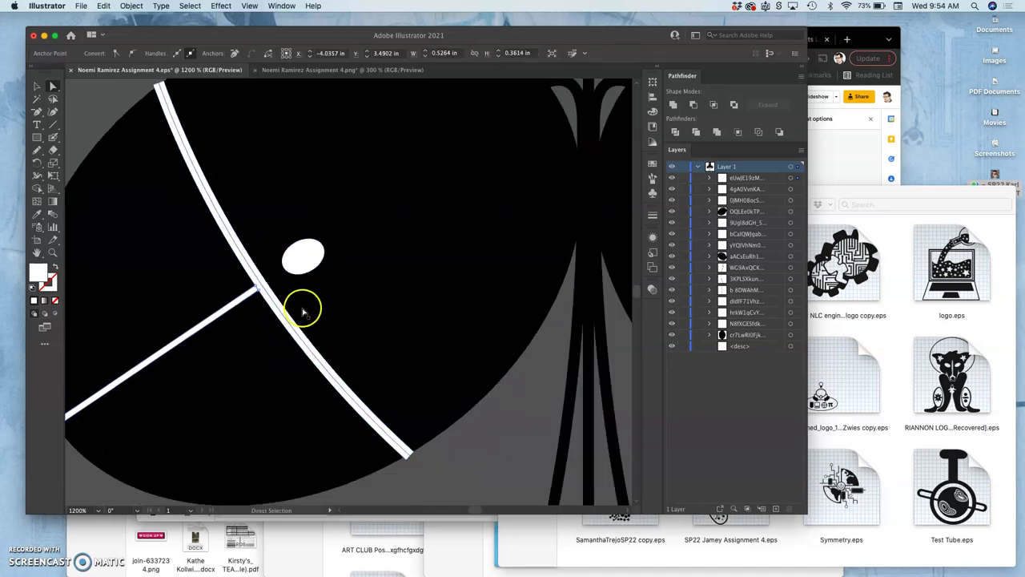
# - Select a stem path and magnify the lower end of the stem line
pyautogui.click(460, 316)
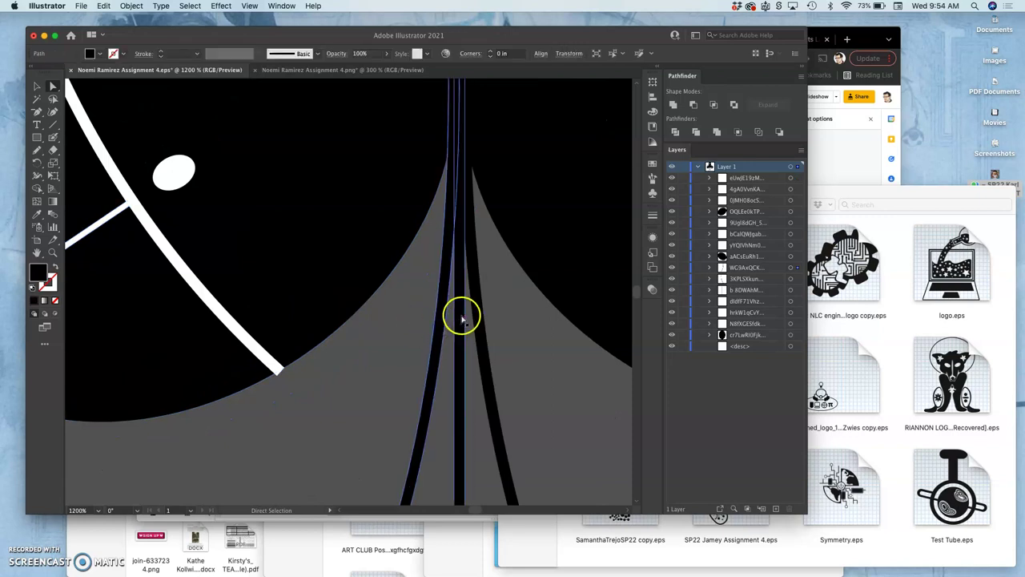
pyautogui.moveTo(463, 318); pyautogui.dragTo(526, 345)
pyautogui.scroll(-5, 526, 345)
pyautogui.hscroll(2, 526, 345)
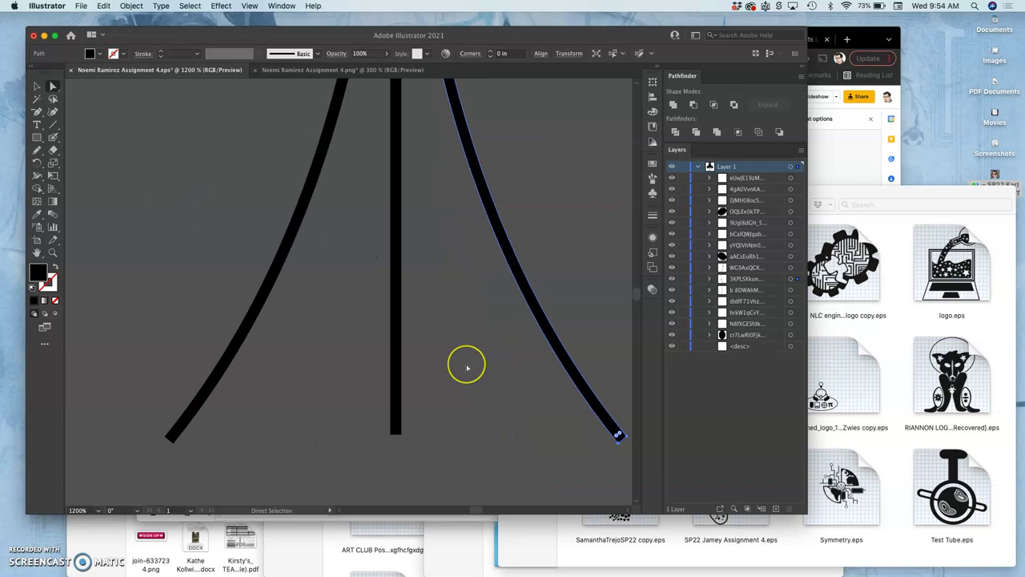
pyautogui.scroll(10, 467, 367)
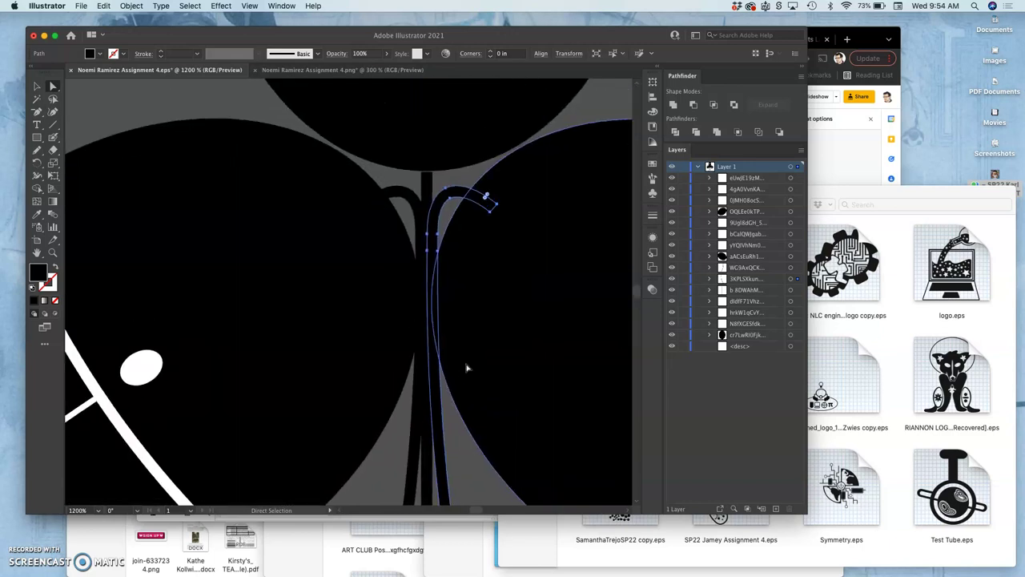
pyautogui.scroll(-10, 467, 367)
pyautogui.moveTo(178, 339); pyautogui.dragTo(215, 319)
pyautogui.moveTo(556, 380); pyautogui.dragTo(556, 379)
pyautogui.scroll(-5, 556, 380)
# - Round the stem tip anchors with the live corner widget, undoing and redoing, then deselect
pyautogui.moveTo(396, 385); pyautogui.dragTo(361, 353)
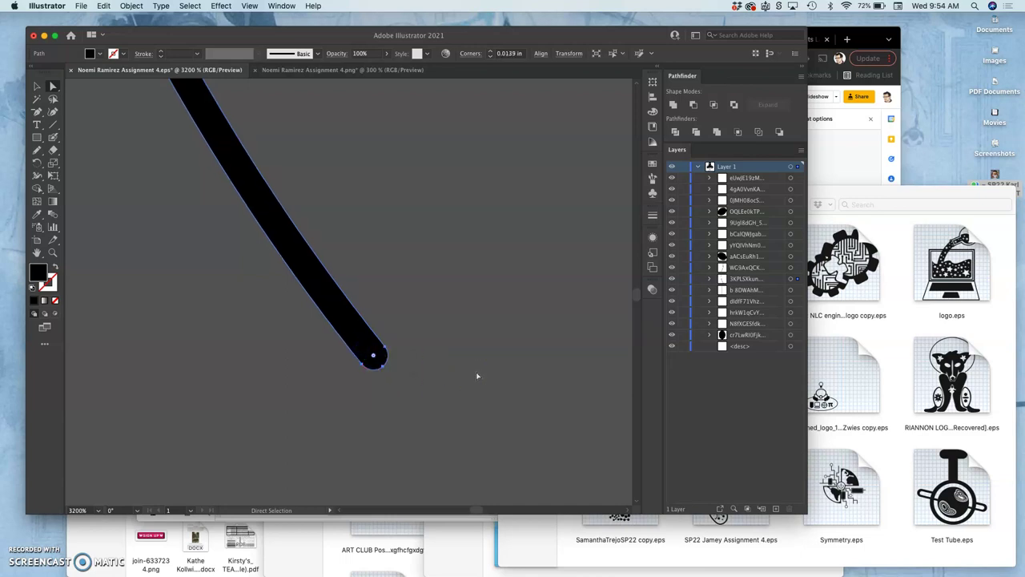
pyautogui.hscroll(-5, 476, 376)
pyautogui.moveTo(492, 355)
pyautogui.mouseDown()
pyautogui.moveTo(484, 346)
pyautogui.moveTo(496, 340)
pyautogui.mouseUp()
pyautogui.press('super+z')
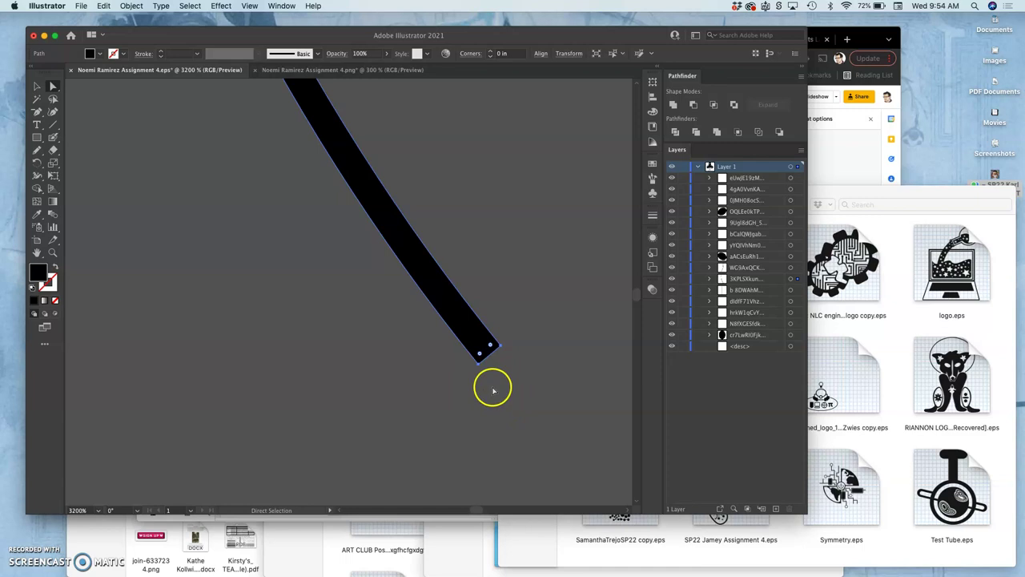
pyautogui.moveTo(479, 352); pyautogui.dragTo(471, 336)
pyautogui.hscroll(-10, 352, 387)
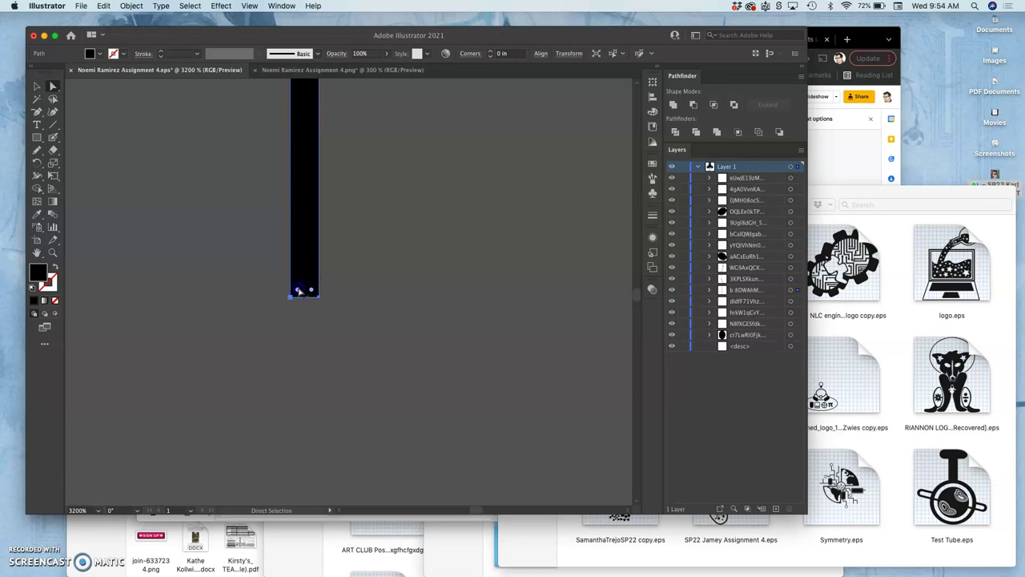
pyautogui.press('super+shift+z')
pyautogui.press('super+shift+z')
pyautogui.press('super+shift+z')
pyautogui.press('super+shift+z')
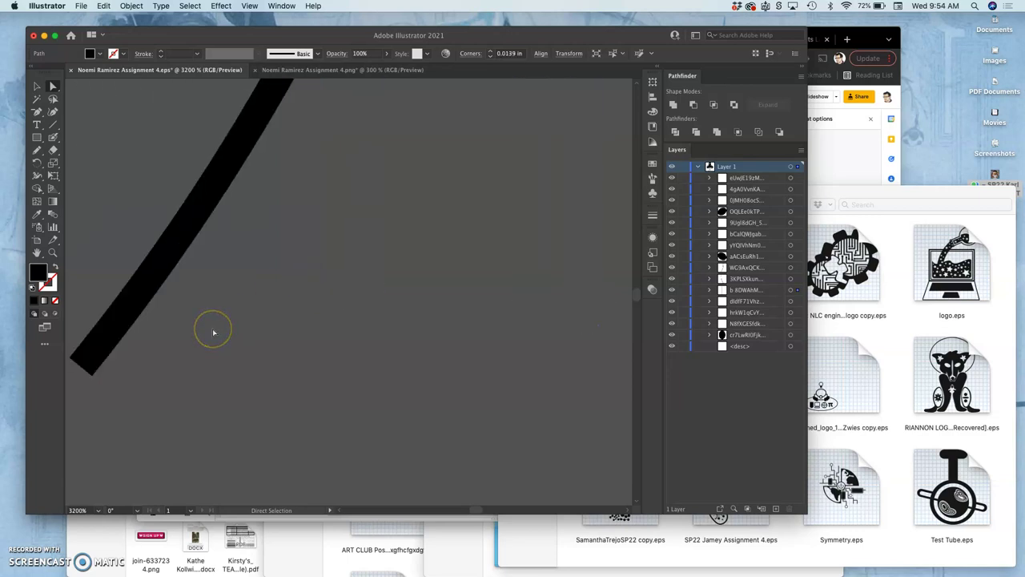
pyautogui.moveTo(234, 343); pyautogui.dragTo(262, 353)
pyautogui.click(316, 355)
pyautogui.hscroll(-10, 460, 295)
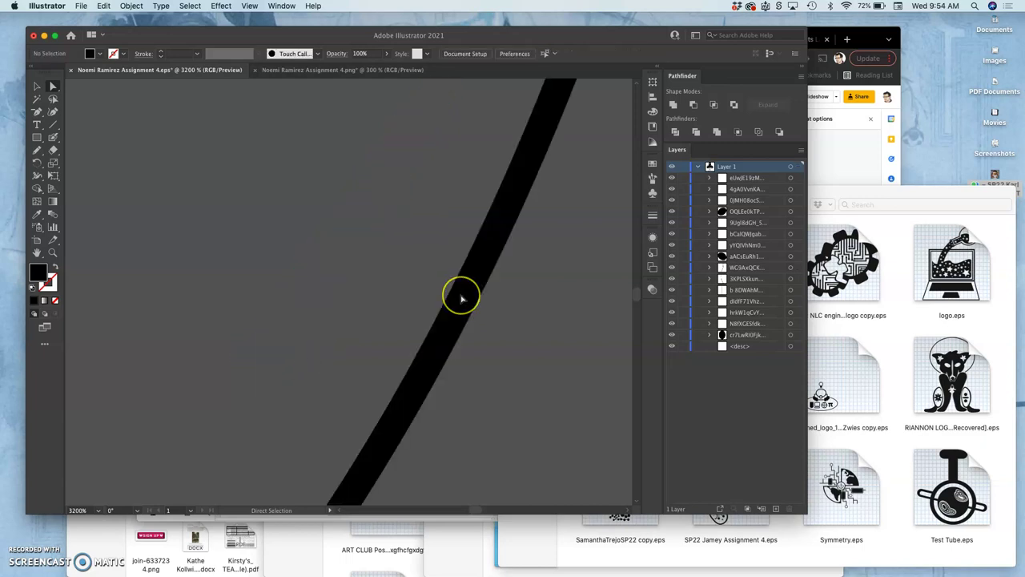
pyautogui.scroll(5, 461, 295)
pyautogui.hscroll(-7, 460, 294)
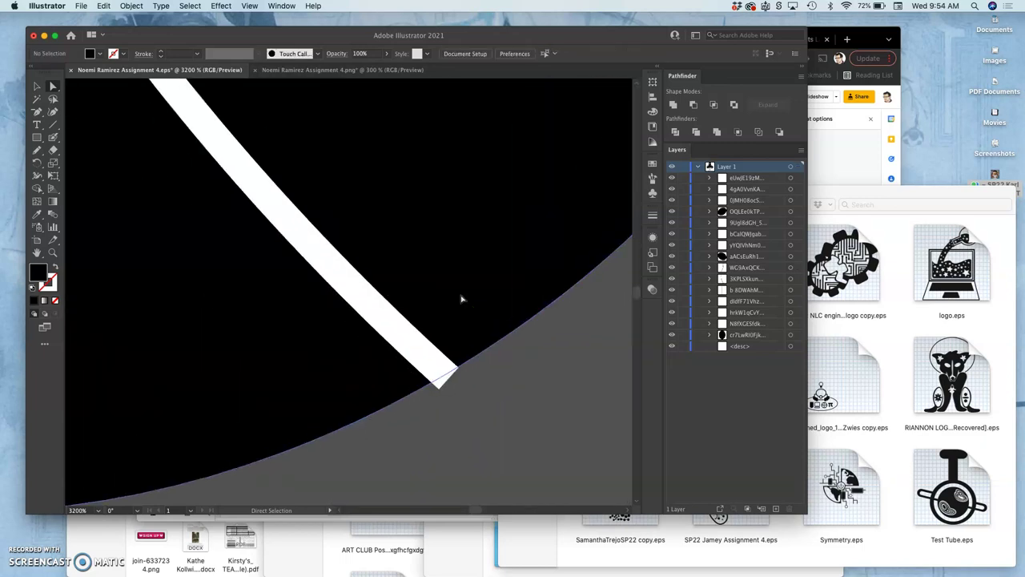
# - Select the left leaf's short white line, long white curve, white dot and black leaf in Layers
pyautogui.click(423, 349)
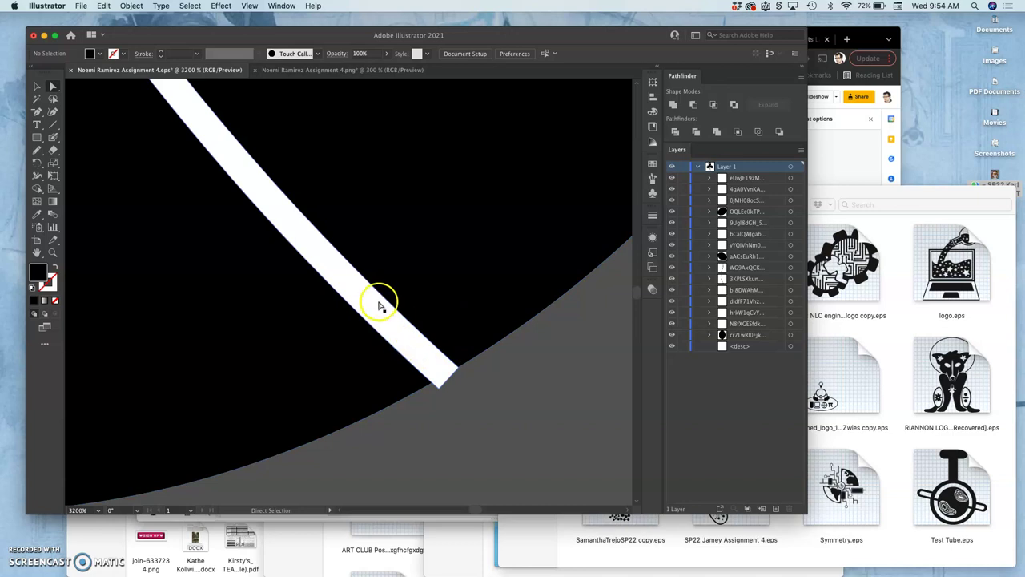
pyautogui.scroll(-5, 380, 305)
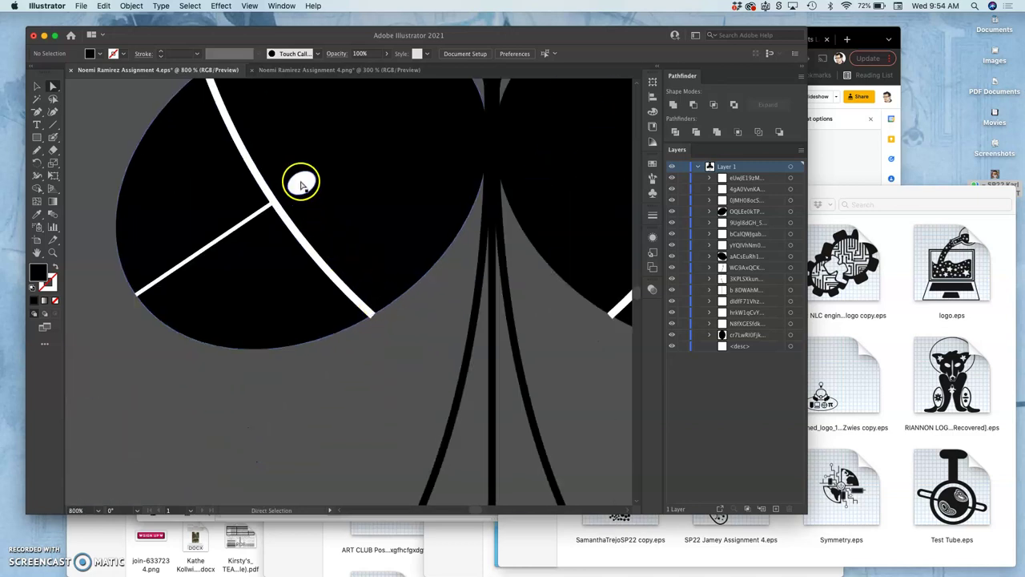
pyautogui.scroll(3, 376, 233)
pyautogui.hscroll(-1, 377, 232)
pyautogui.scroll(-2, 432, 212)
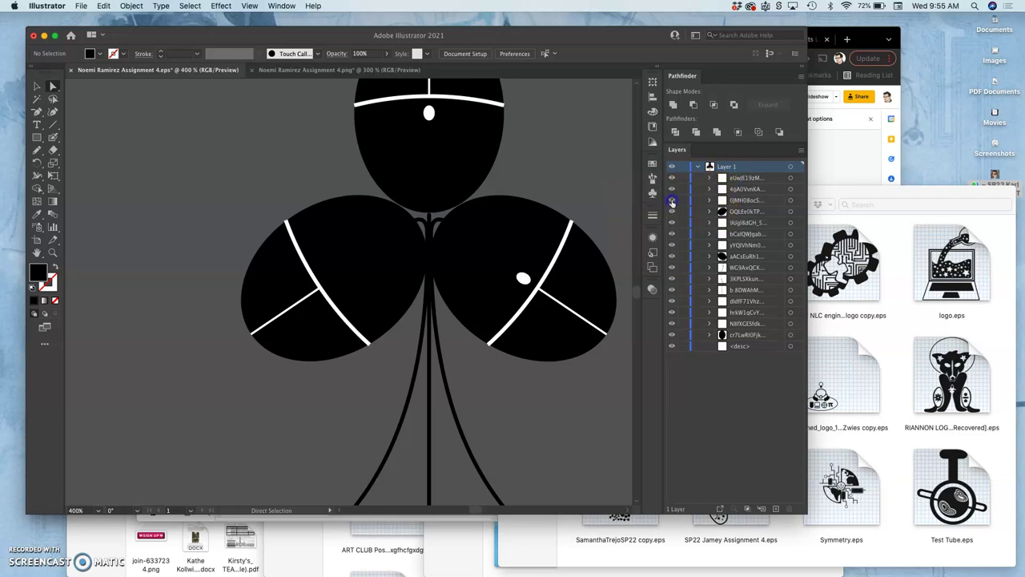
pyautogui.click(792, 178)
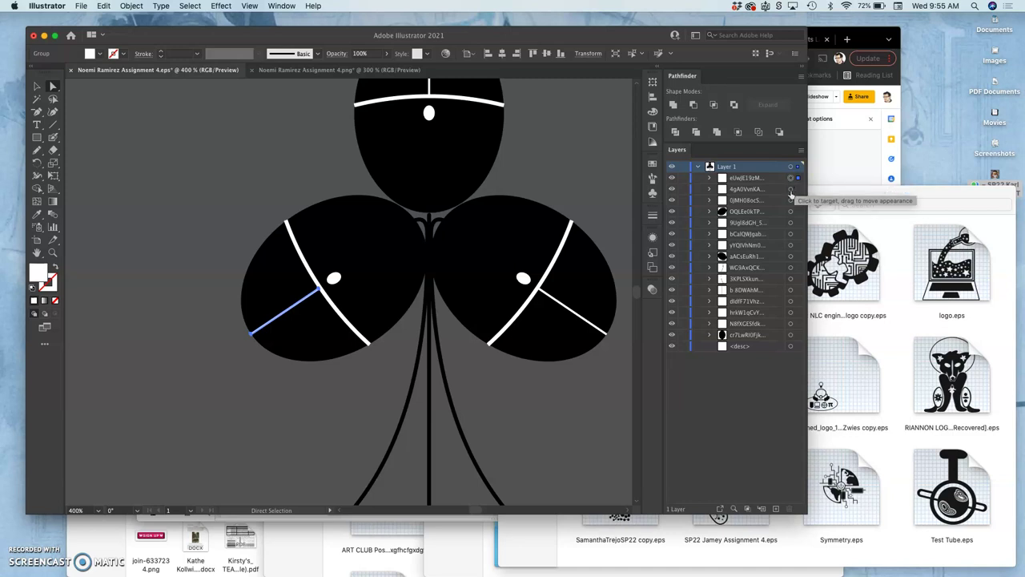
pyautogui.click(791, 190)
pyautogui.keyDown('shift'); pyautogui.click(791, 200); pyautogui.keyUp('shift')
pyautogui.keyDown('shift'); pyautogui.click(791, 211); pyautogui.keyUp('shift')
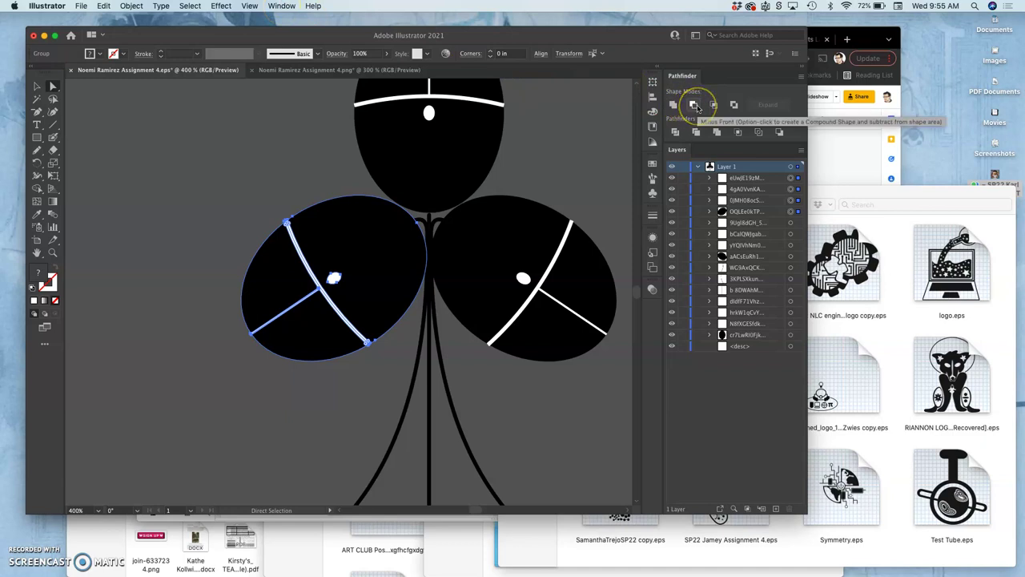
# - Try Pathfinder Minus Front, undo it, and combine the leaf and lines with Exclude instead
pyautogui.click(695, 105)
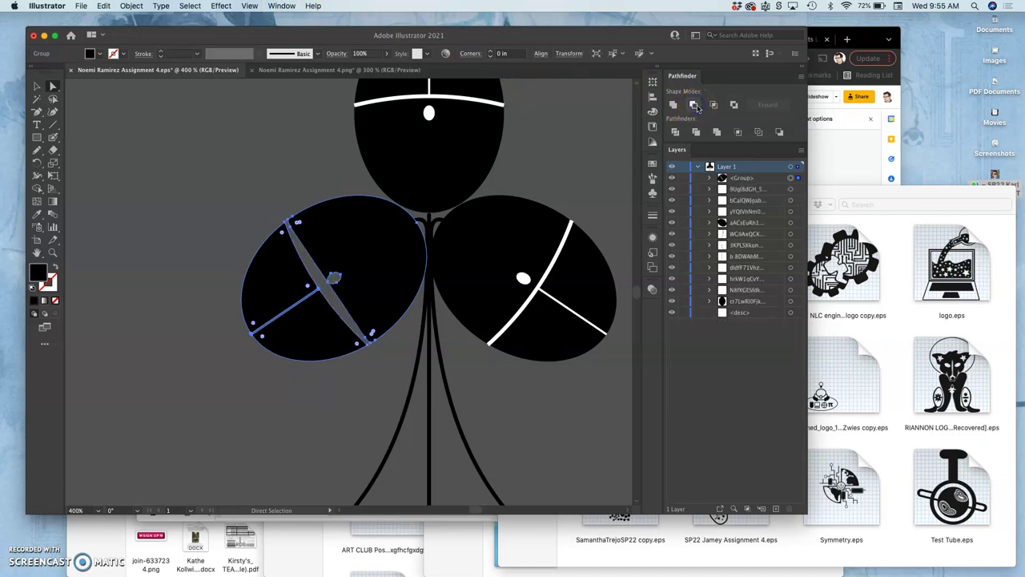
pyautogui.press('super+z')
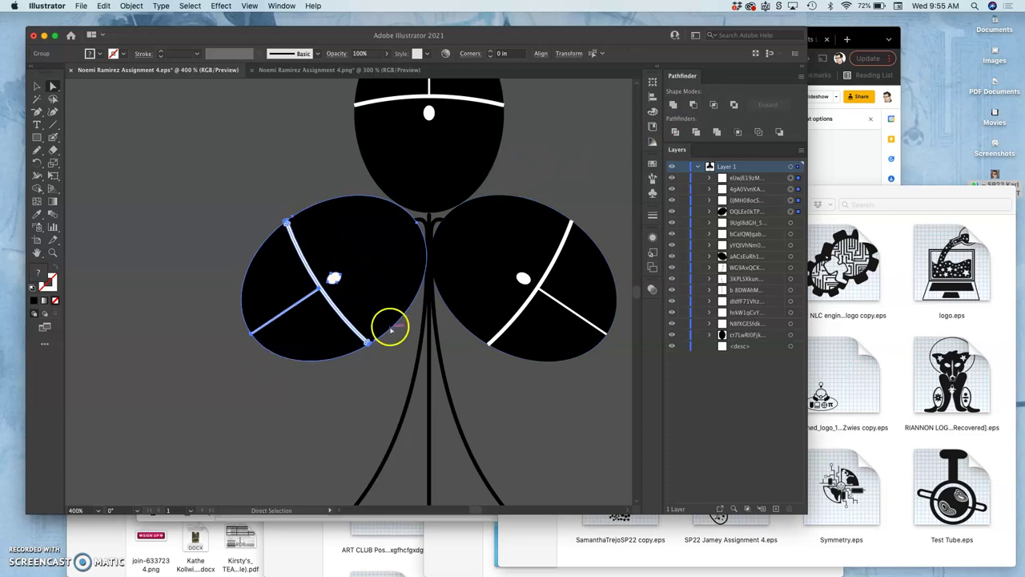
pyautogui.click(733, 106)
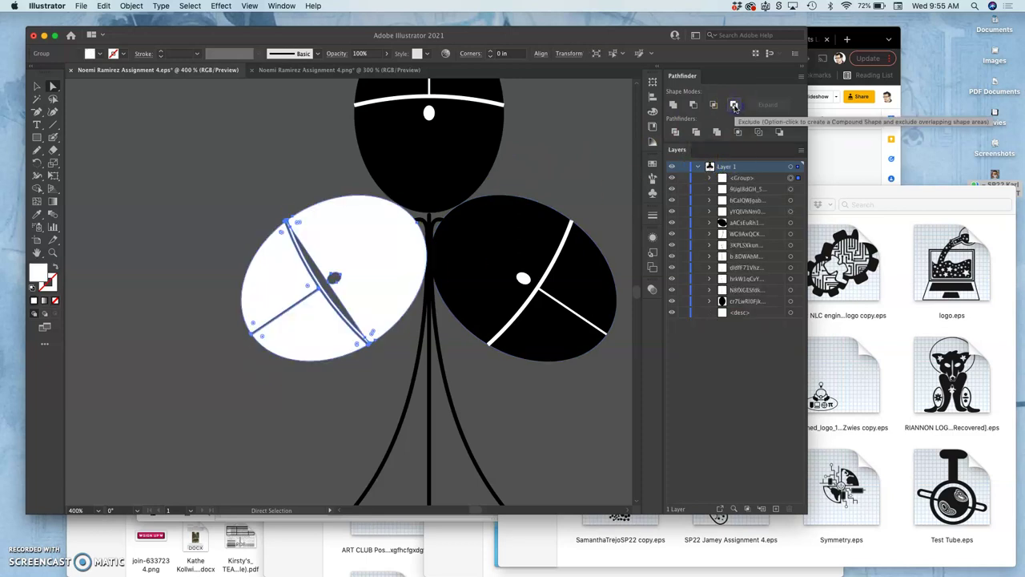